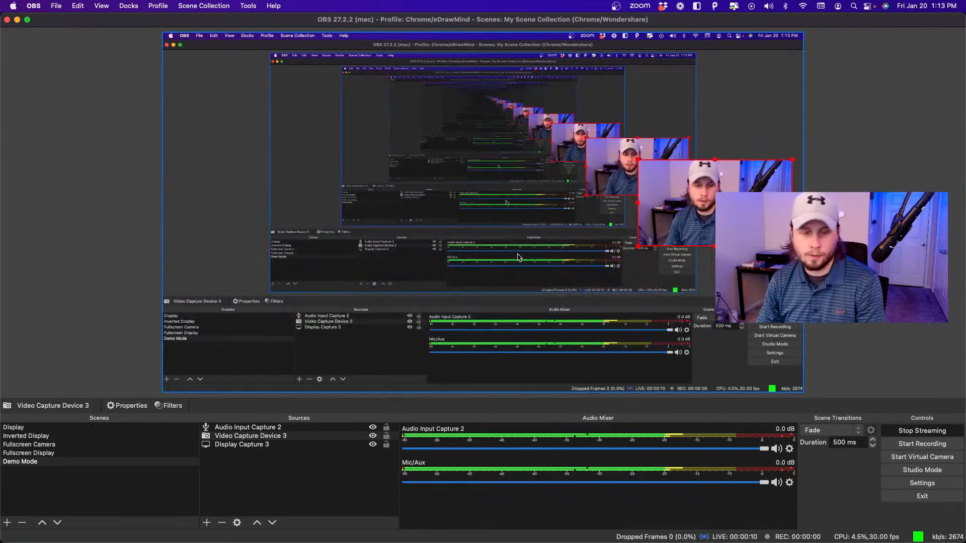
# Switch to Chrome and close the YouTube Studio live streaming page and the YouTube home page.
pyautogui.press('super+Tab')
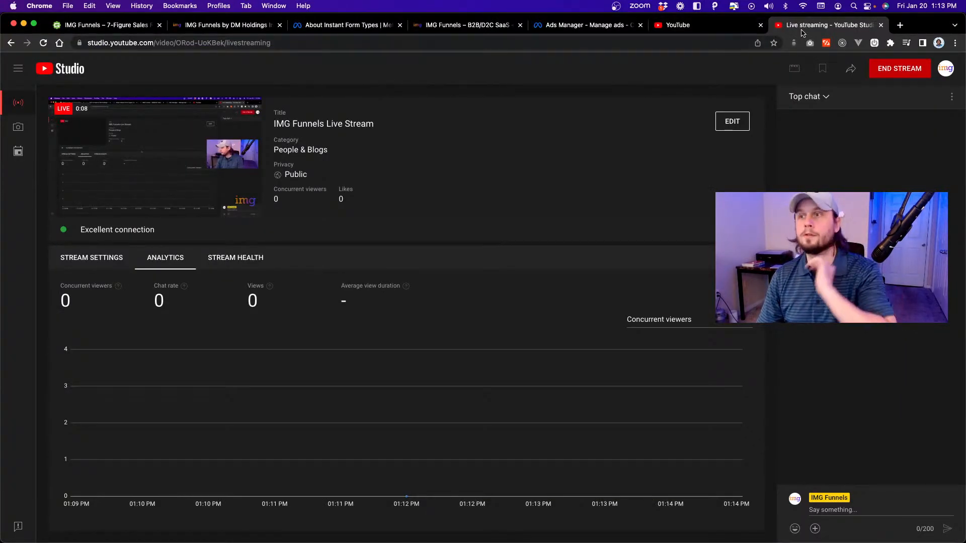
pyautogui.click(881, 25)
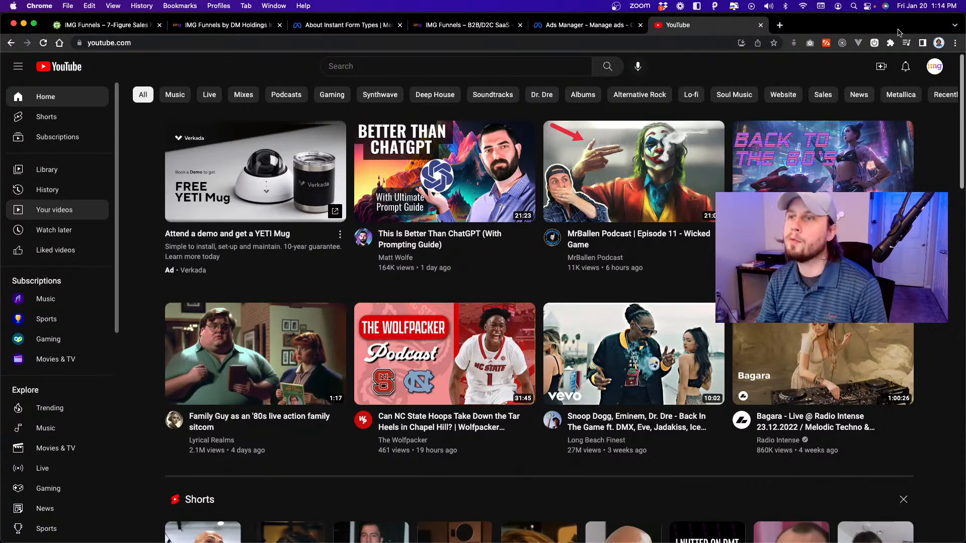
pyautogui.click(760, 26)
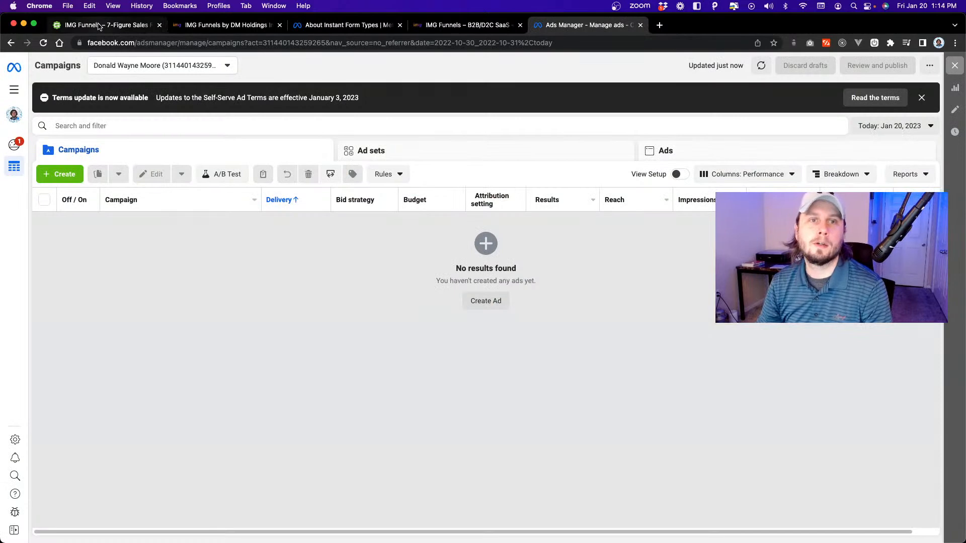
# Go to the IMG Funnels – 7-Figure Sales Funnel in Geru, dismiss its traffic sources list and simulate the funnel.
pyautogui.click(101, 25)
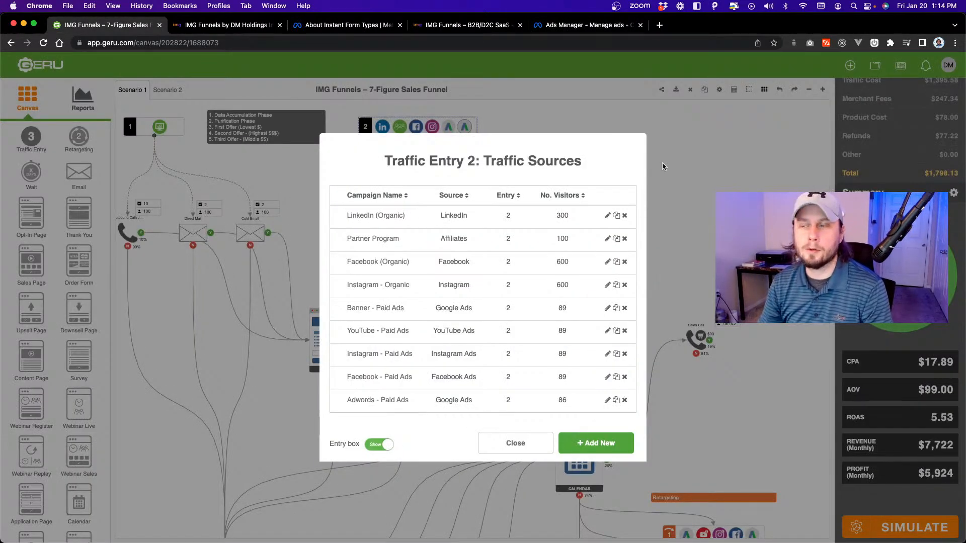
pyautogui.click(521, 444)
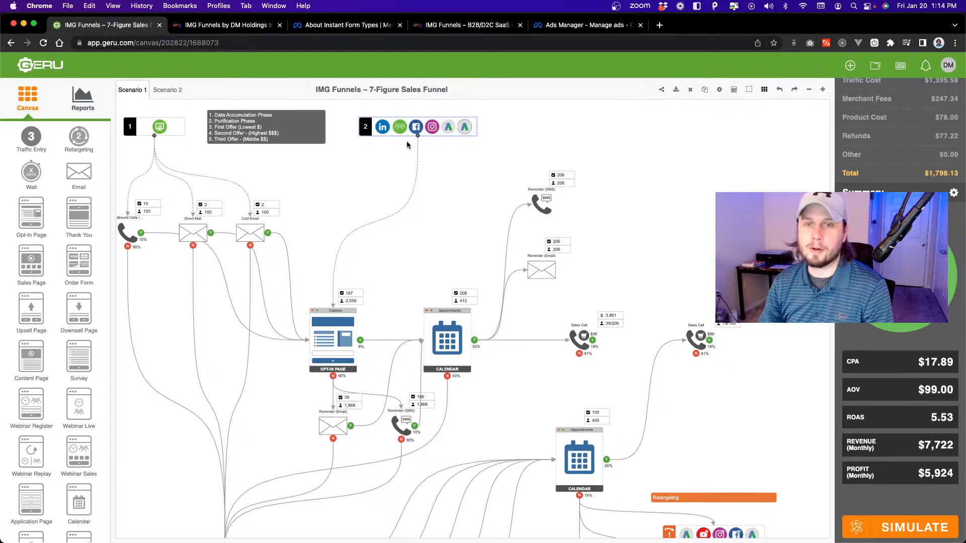
pyautogui.scroll(-1, 406, 151)
pyautogui.scroll(-5, 405, 151)
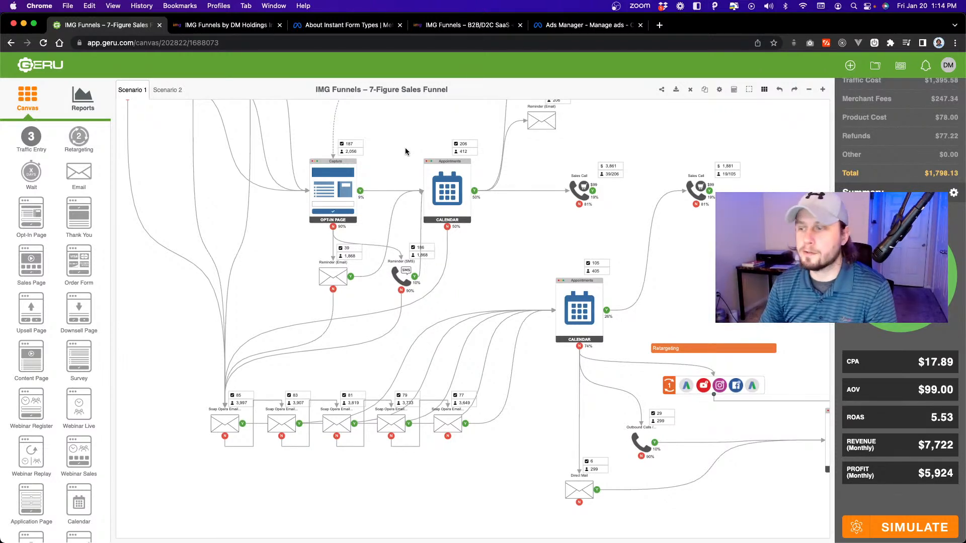
pyautogui.hscroll(6, 405, 150)
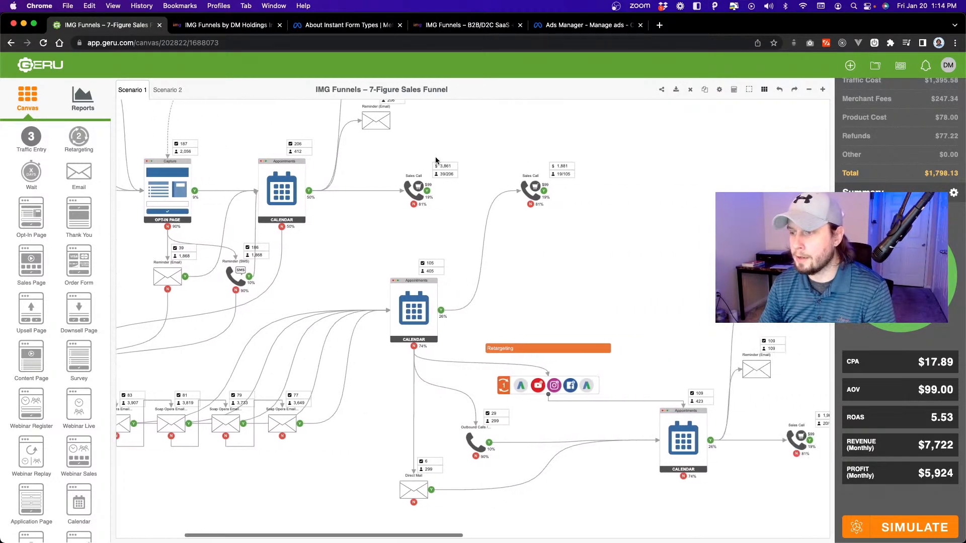
pyautogui.click(922, 526)
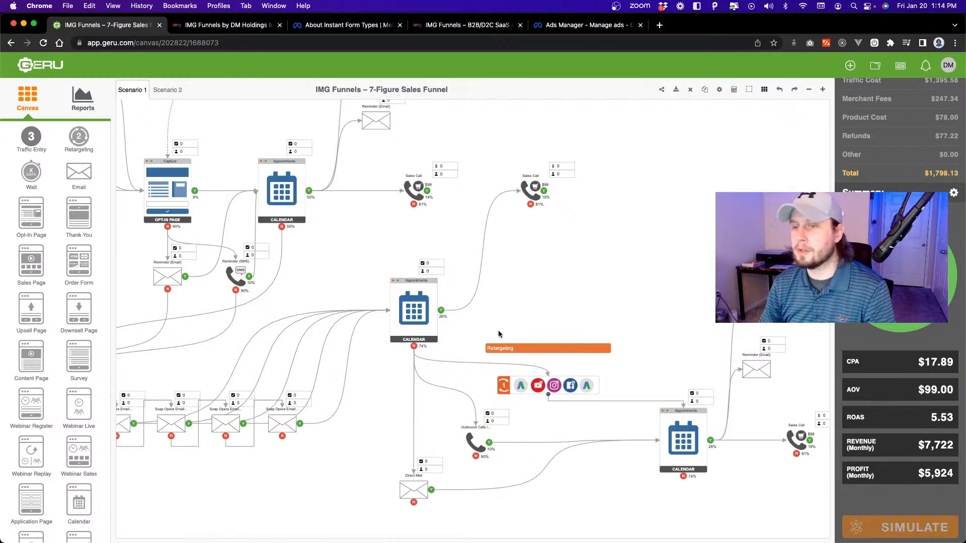
# Review the start of the simulated funnel along with its products, expenses and monthly profit figures.
pyautogui.scroll(5, 499, 334)
pyautogui.hscroll(-5, 499, 335)
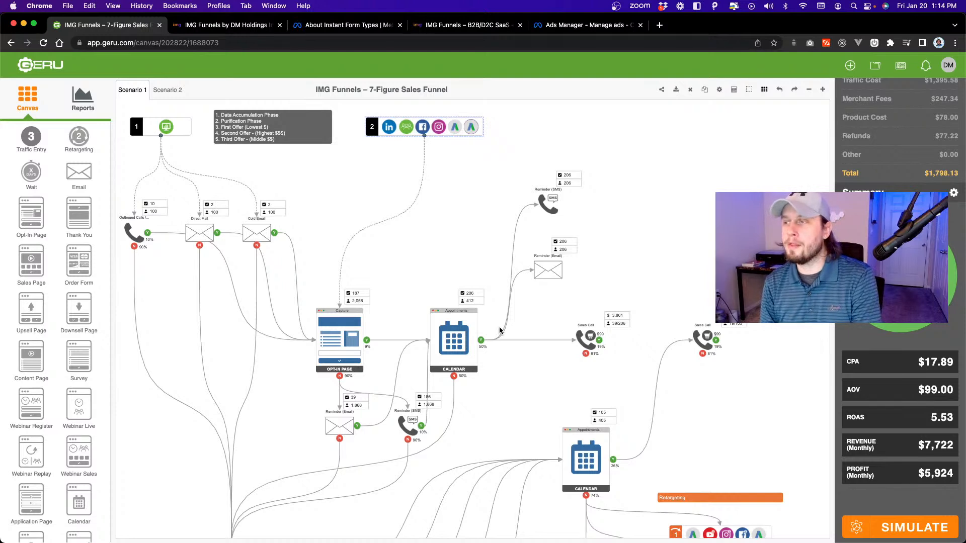
pyautogui.scroll(5, 949, 206)
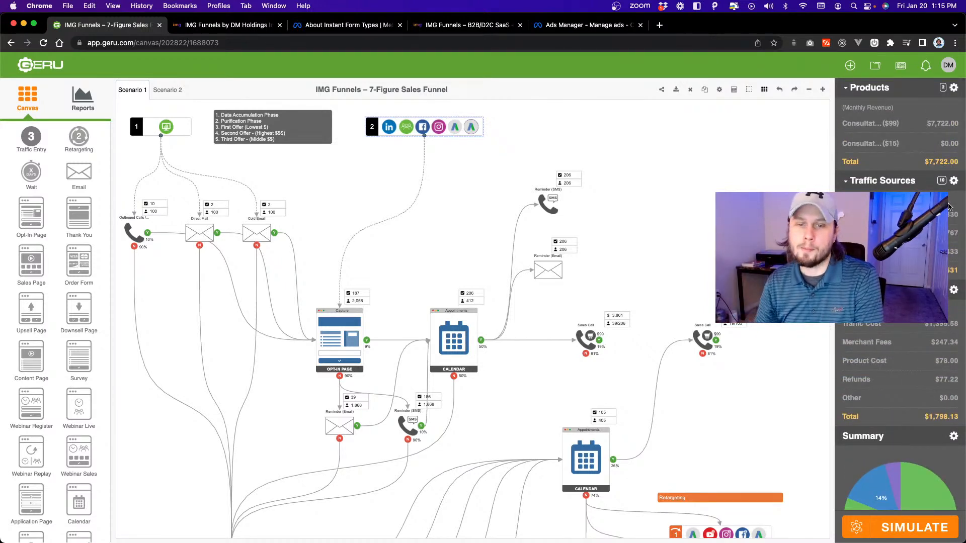
pyautogui.scroll(-5, 901, 301)
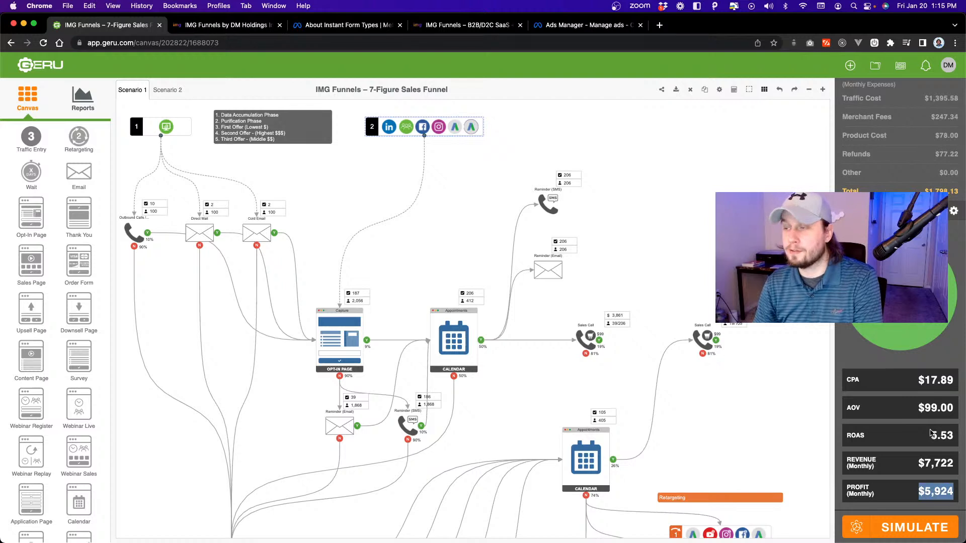
pyautogui.scroll(5, 931, 436)
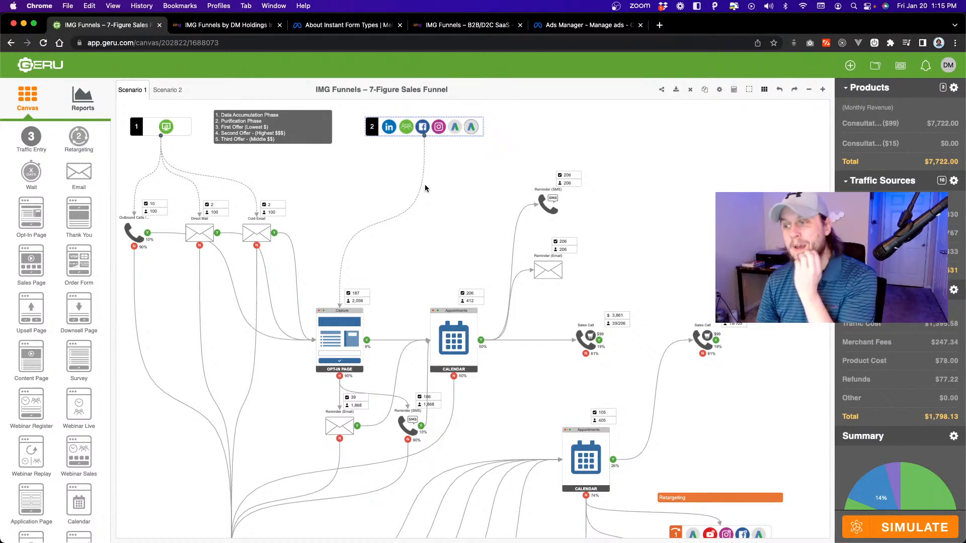
# View the traffic sources of Traffic Entry 2 and Traffic Entry 1 on the funnel canvas.
pyautogui.click(168, 129)
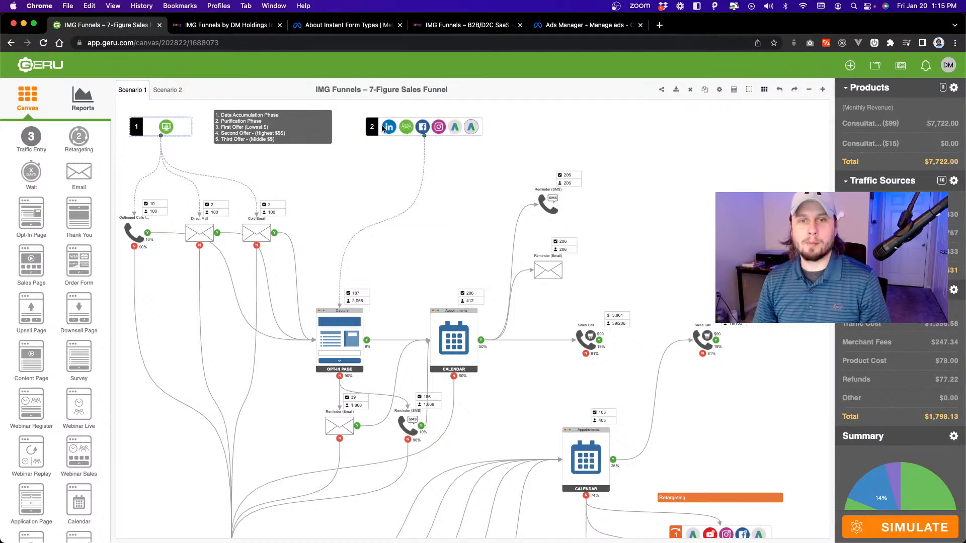
pyautogui.doubleClick(461, 129)
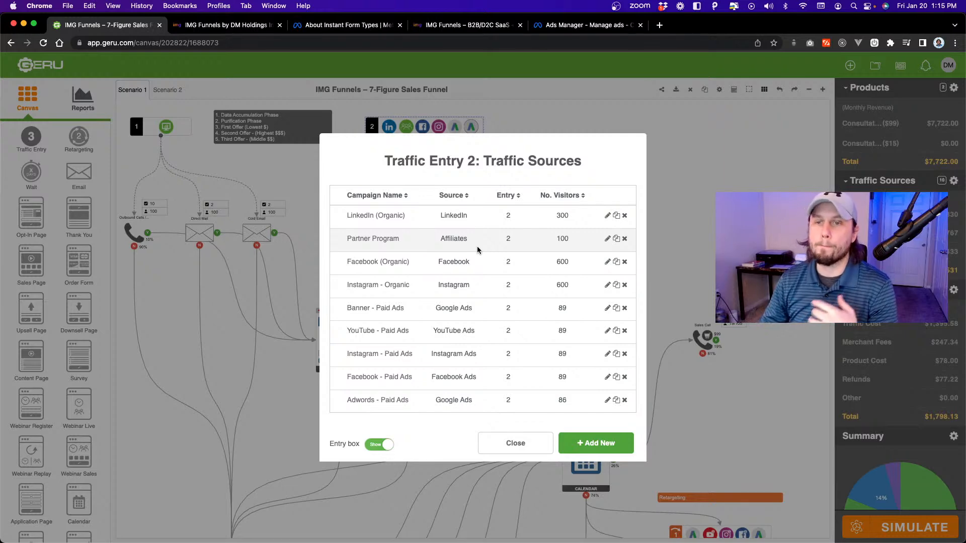
pyautogui.click(531, 445)
pyautogui.click(173, 126)
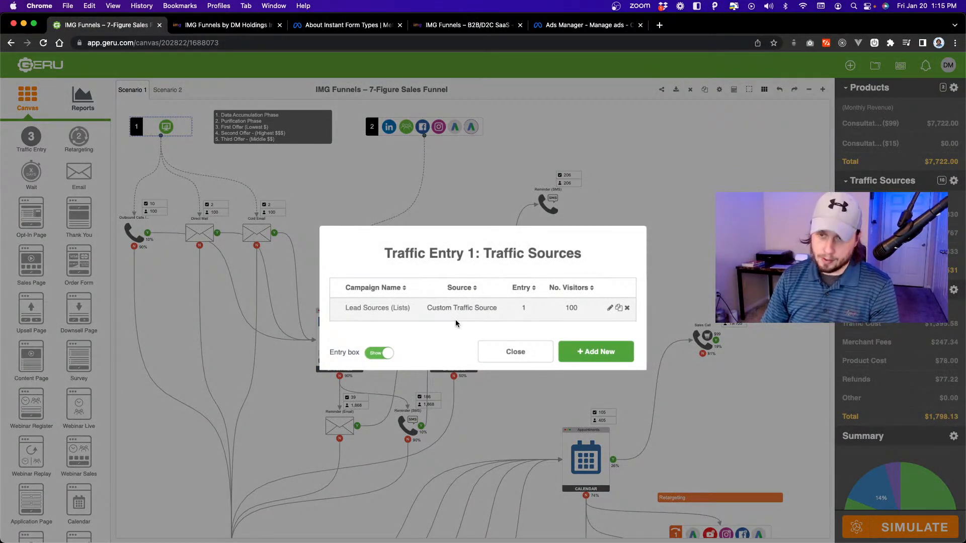
pyautogui.click(513, 352)
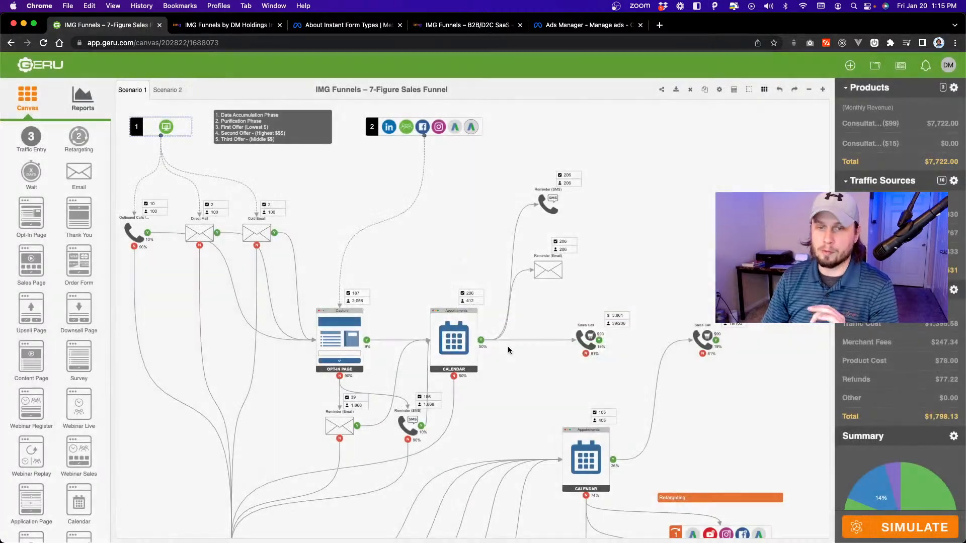
pyautogui.click(809, 90)
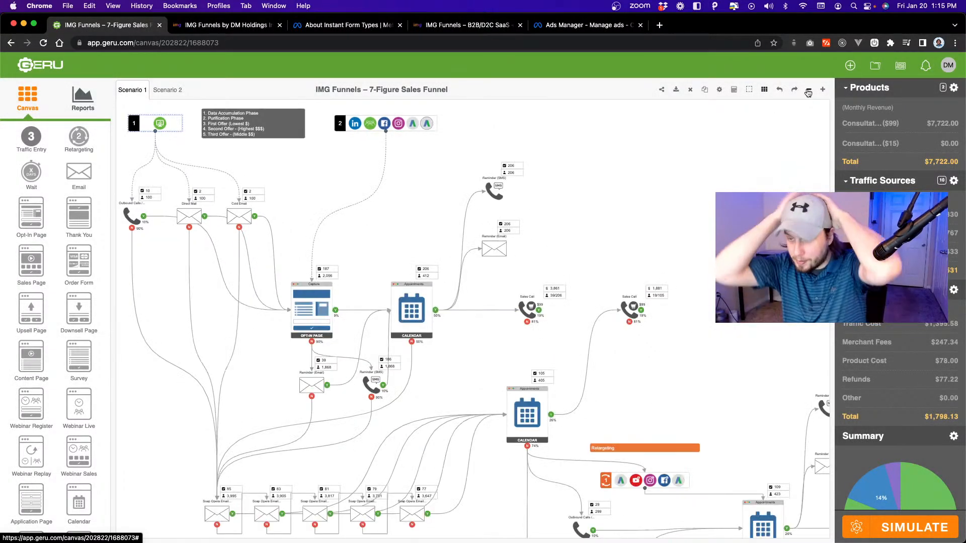
# Switch to imgFunnels and look through the contacts list of the Demo – Birmingham, AL sub-account.
pyautogui.click(218, 28)
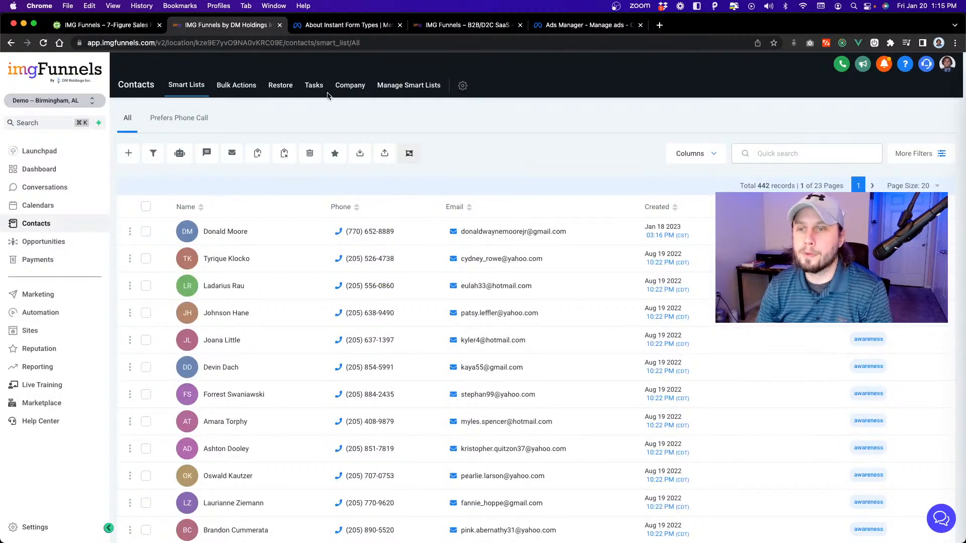
pyautogui.scroll(-1, 324, 208)
pyautogui.scroll(1, 324, 208)
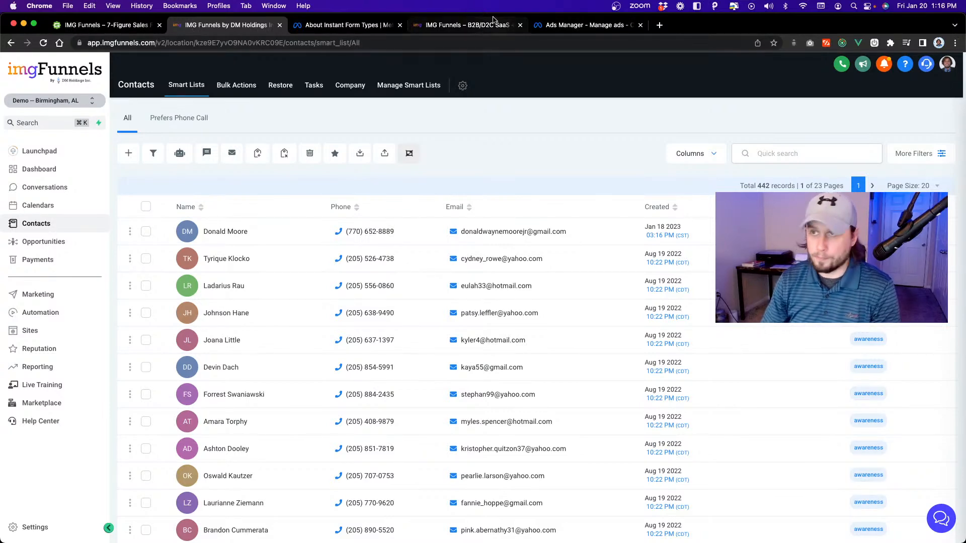
# Open the imgFunnels agency dashboard at app.imgfunnels.com/agency_dashboard in a new browser tab.
pyautogui.click(660, 25)
pyautogui.moveTo(678, 29); pyautogui.dragTo(208, 31)
pyautogui.write('app.imgfunnels.com')
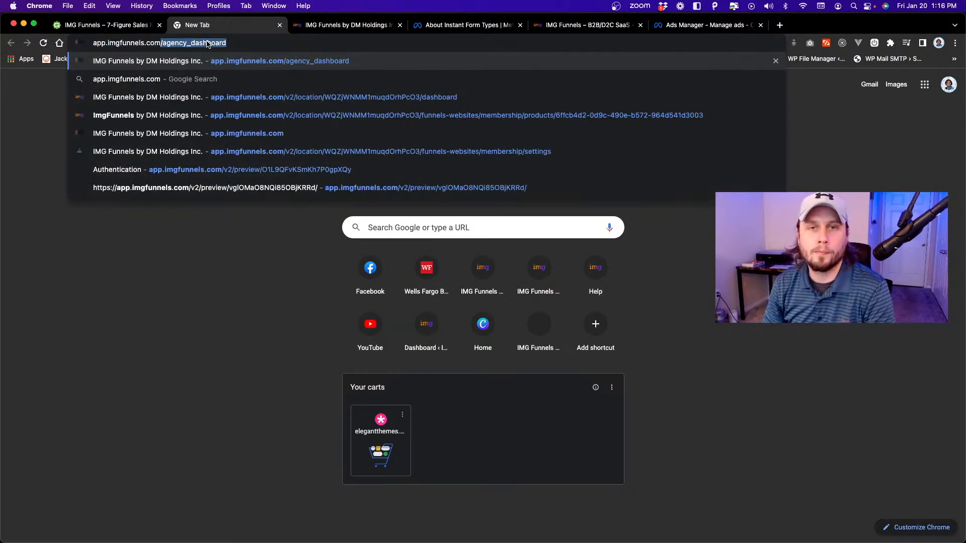
pyautogui.press('Return')
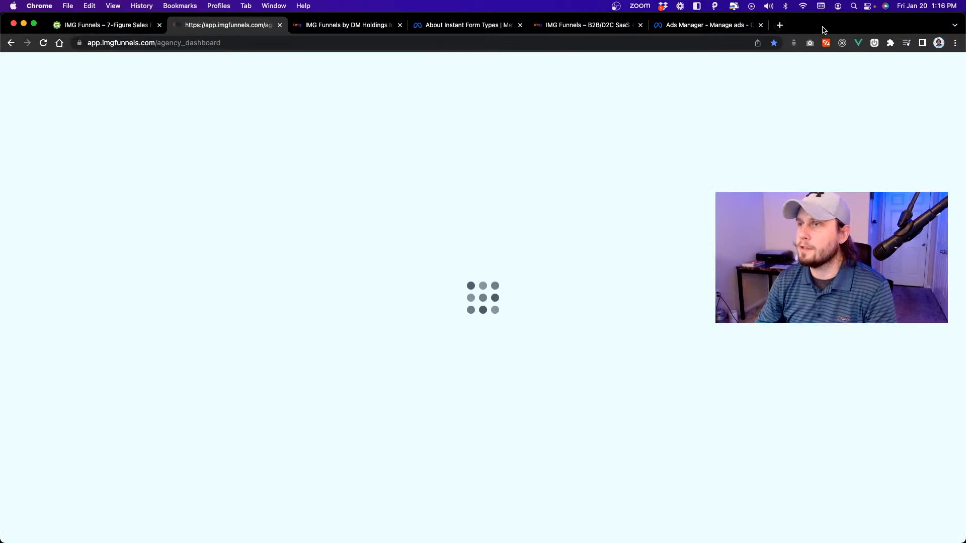
# Open the SaaS Configurator and expand the full feature lists of the Standard and Premium plans.
pyautogui.moveTo(821, 25); pyautogui.dragTo(916, 355)
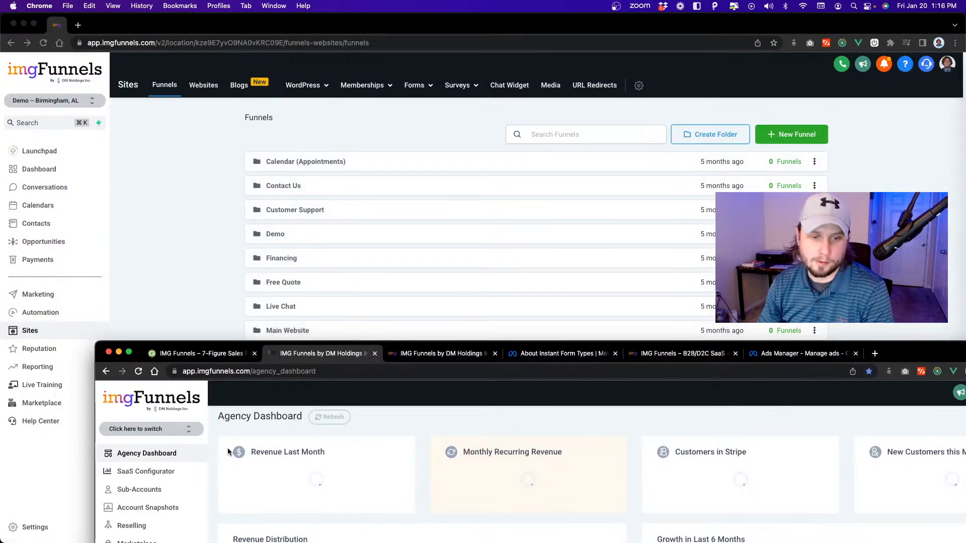
pyautogui.click(151, 473)
pyautogui.doubleClick(938, 355)
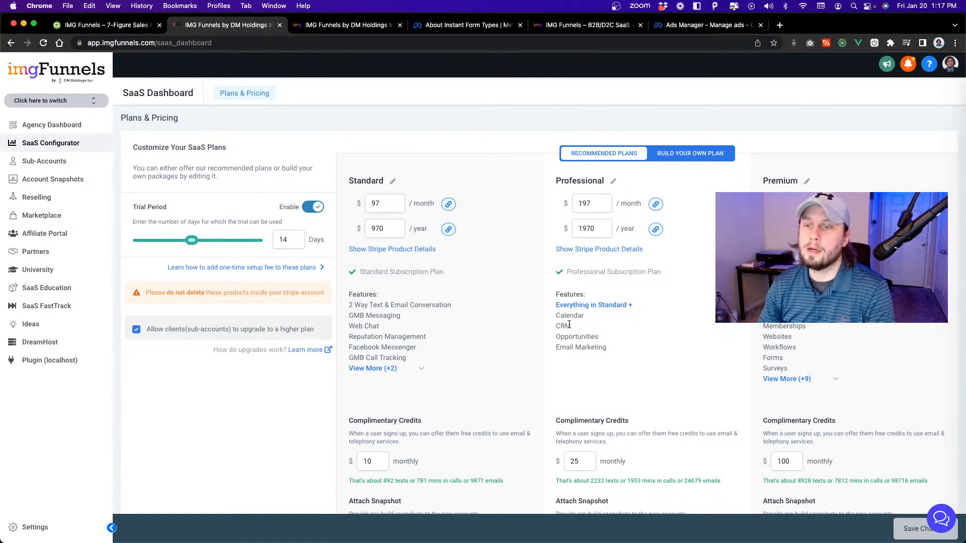
pyautogui.click(417, 369)
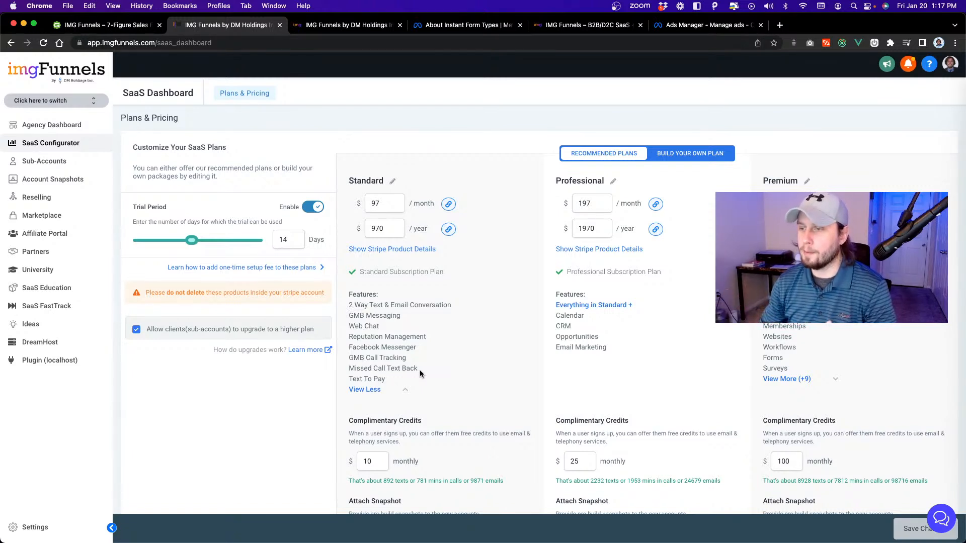
pyautogui.click(836, 381)
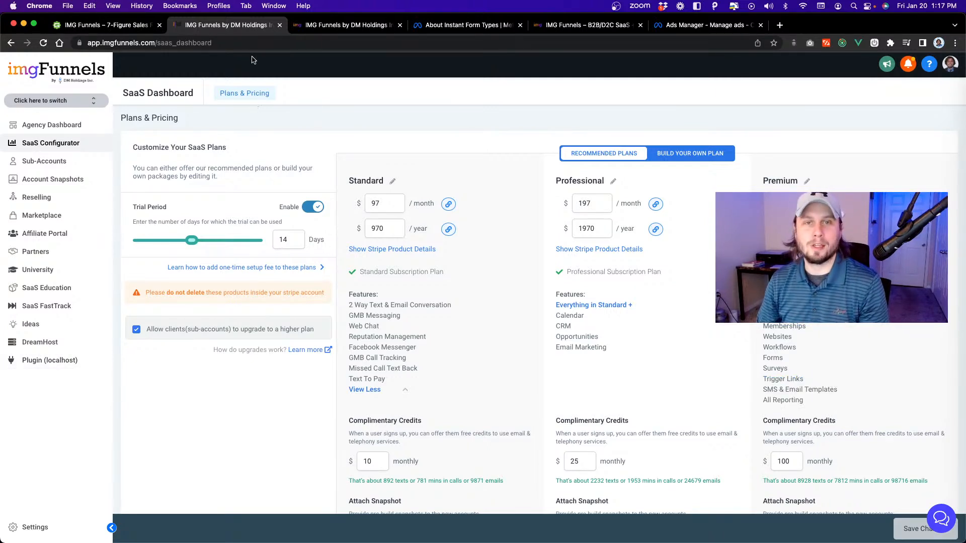
pyautogui.rightClick(254, 29)
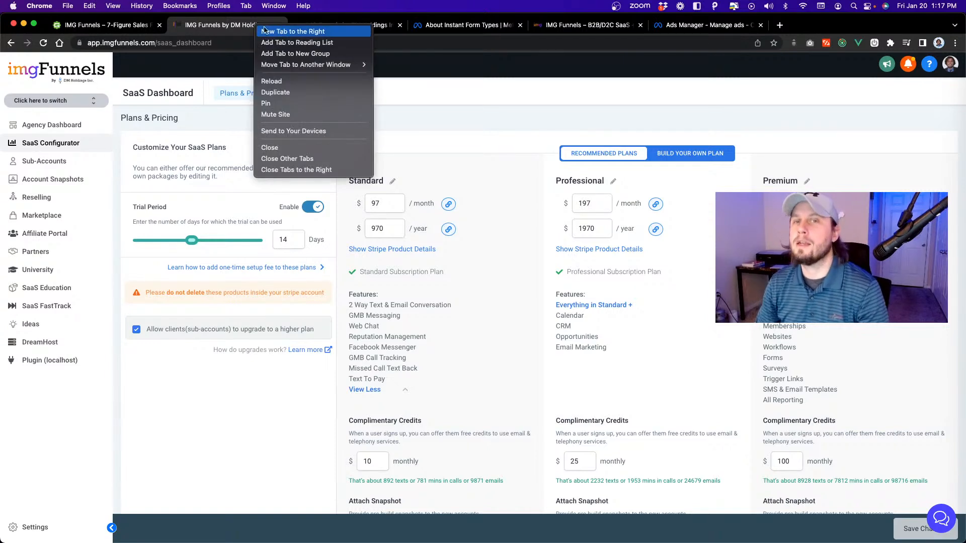
pyautogui.click(237, 29)
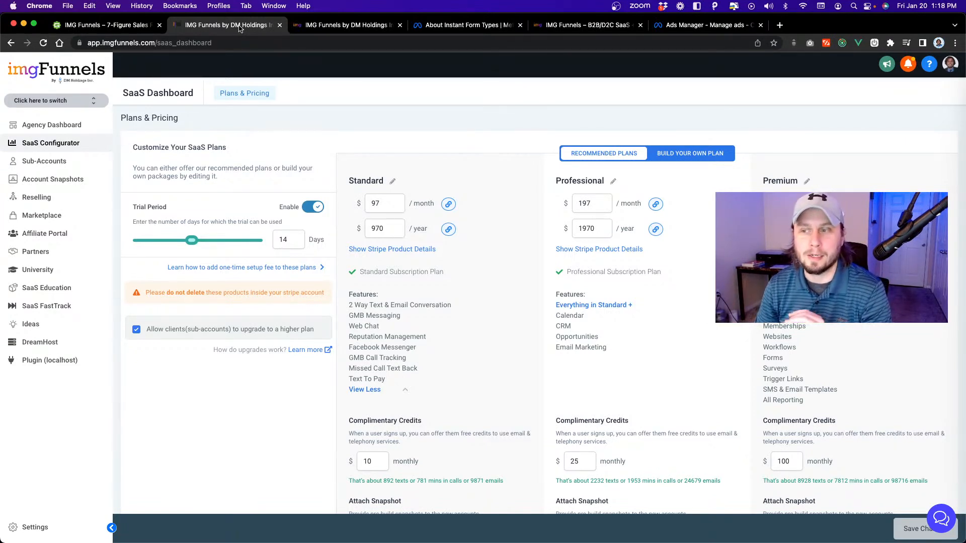
pyautogui.rightClick(239, 27)
pyautogui.press('Escape')
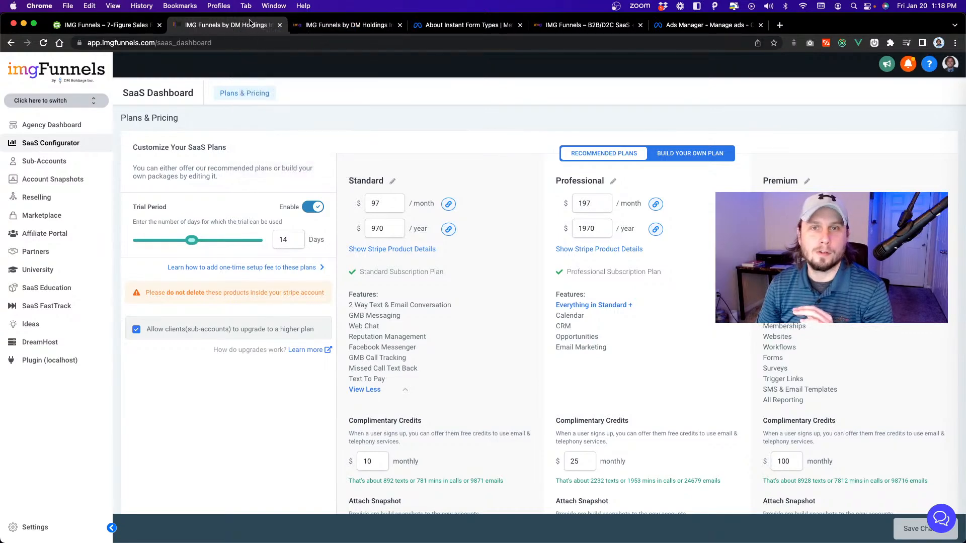
# Open the Reputation listings of the Demo – Birmingham, AL sub-account and examine the Yext offer and the directory networks.
pyautogui.click(360, 27)
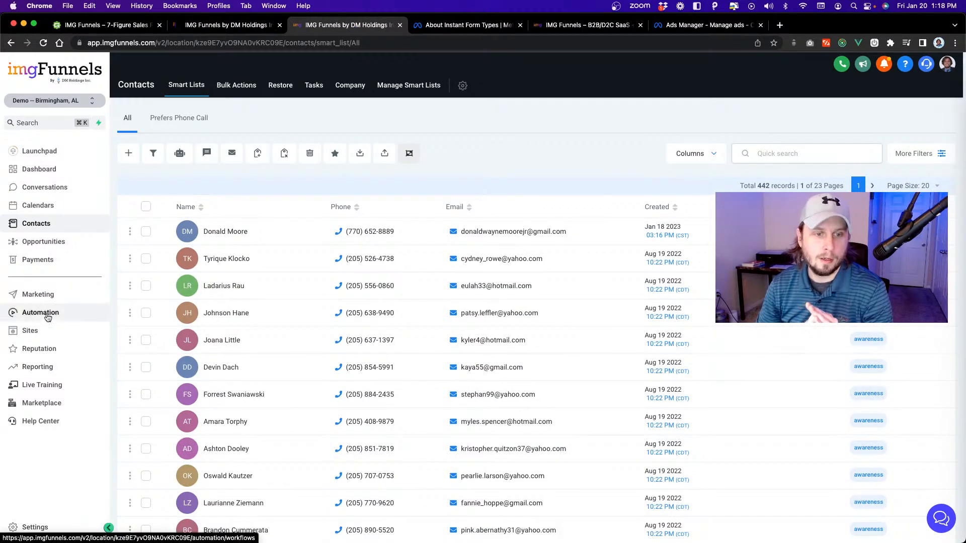
pyautogui.click(40, 349)
pyautogui.click(309, 86)
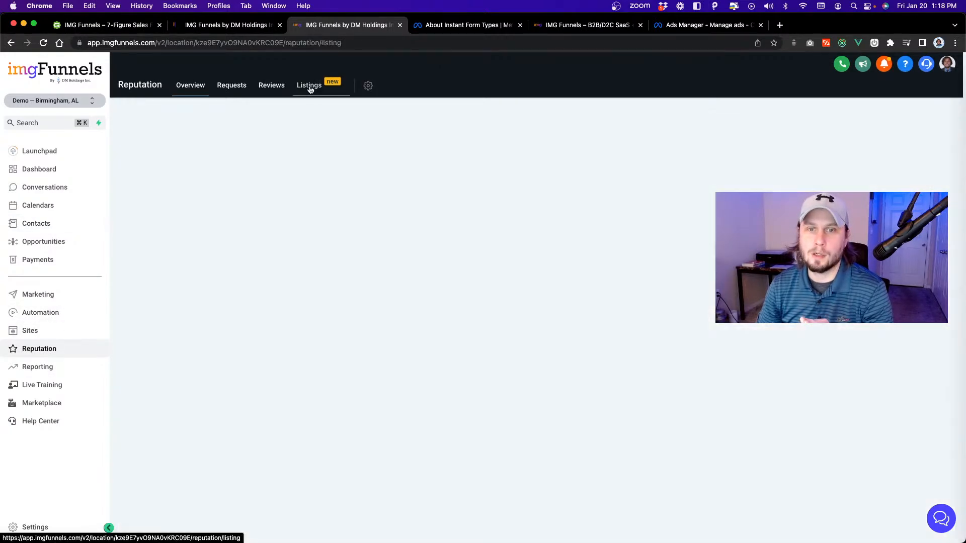
pyautogui.scroll(-4, 280, 320)
pyautogui.scroll(4, 277, 320)
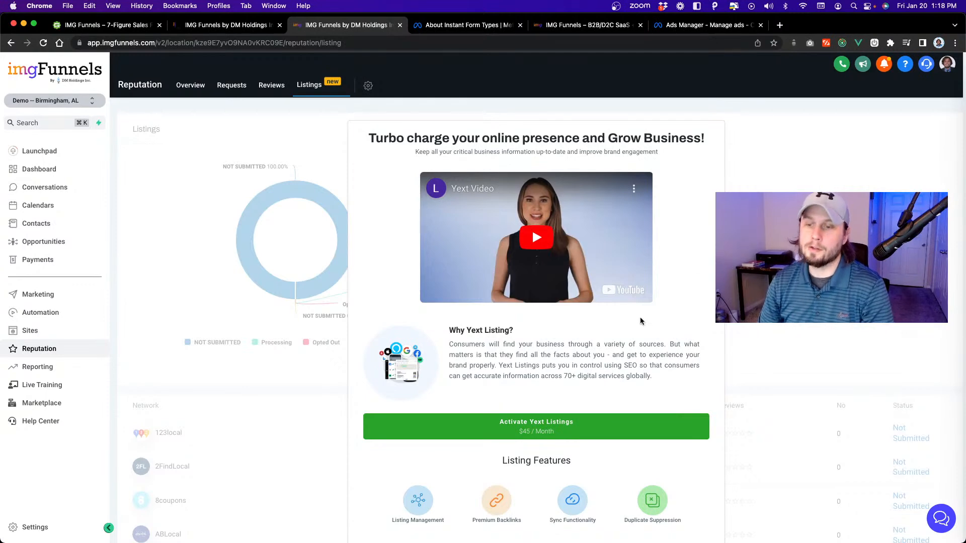
pyautogui.scroll(-7, 288, 142)
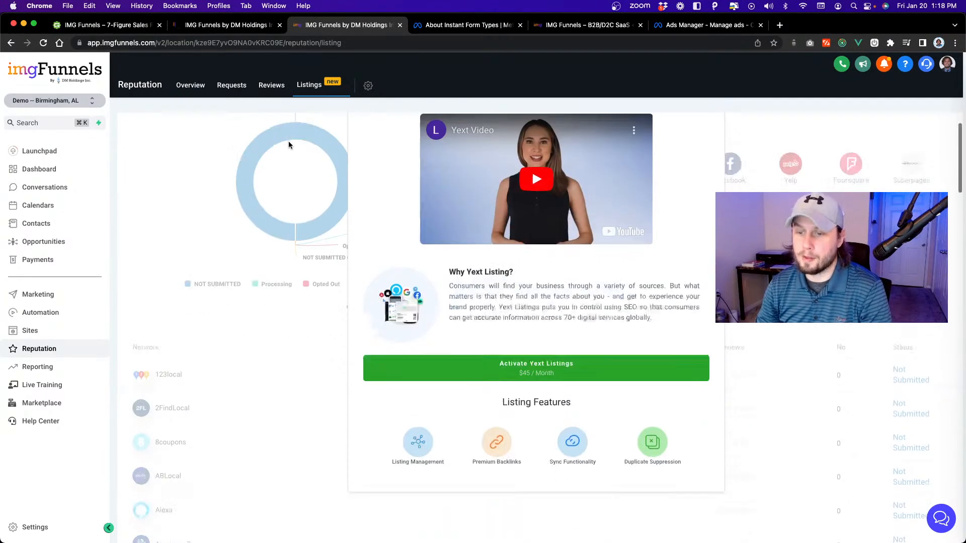
pyautogui.scroll(3, 233, 180)
pyautogui.scroll(-4, 233, 180)
pyautogui.scroll(3, 189, 145)
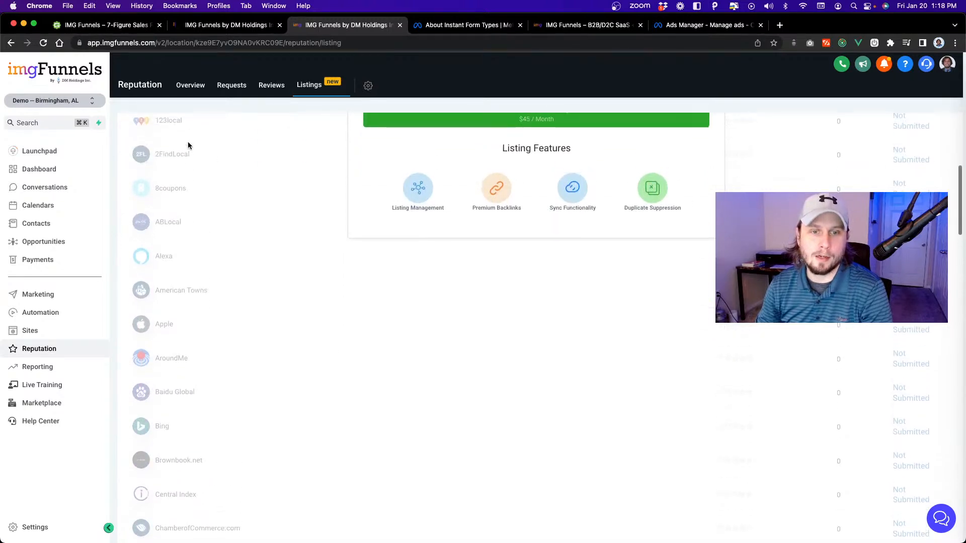
pyautogui.scroll(-5, 207, 222)
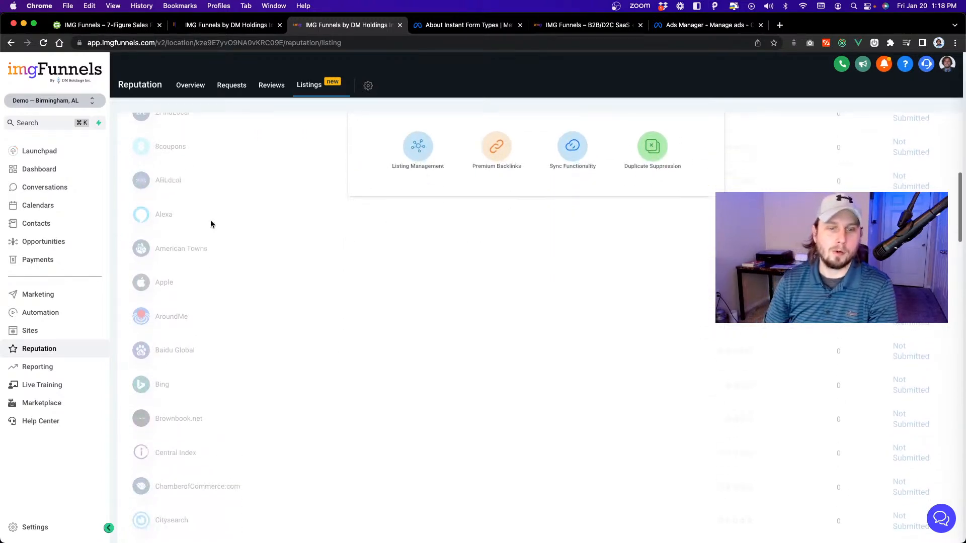
pyautogui.scroll(-5, 213, 229)
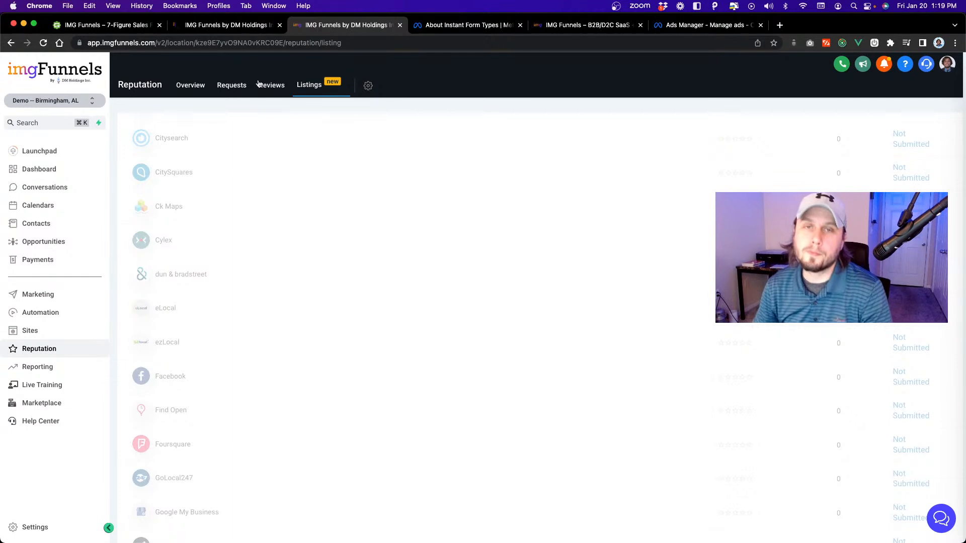
# Return to the SaaS Configurator and highlight the Standard plan's feature list.
pyautogui.click(229, 25)
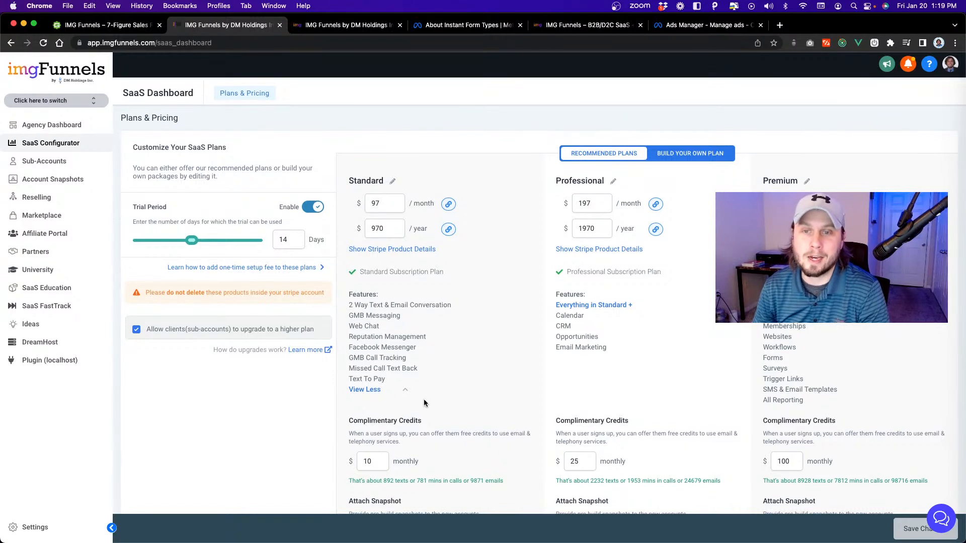
pyautogui.moveTo(356, 314); pyautogui.dragTo(424, 383)
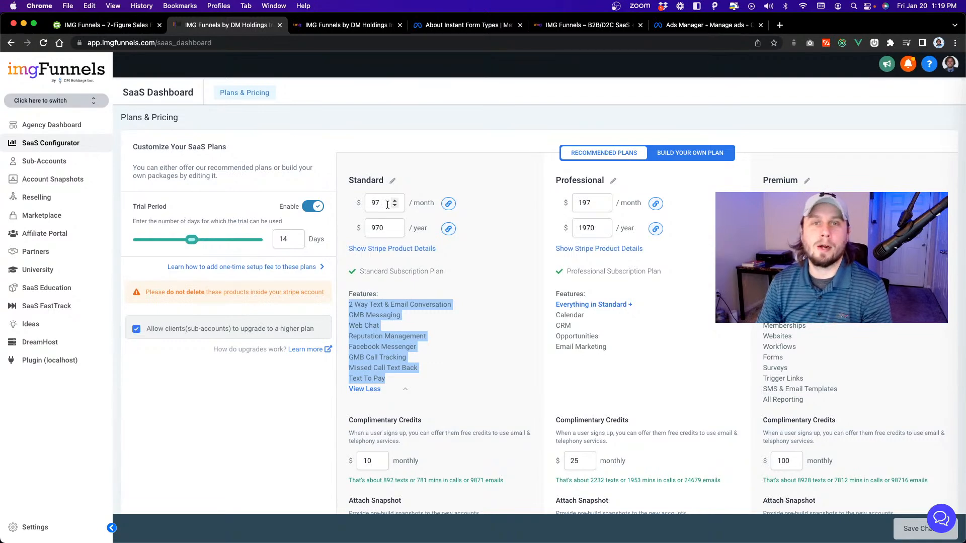
# Open imgfunnels.com/pricing in a new browser tab beside the SaaS Configurator and dismiss the promotional banner.
pyautogui.rightClick(242, 27)
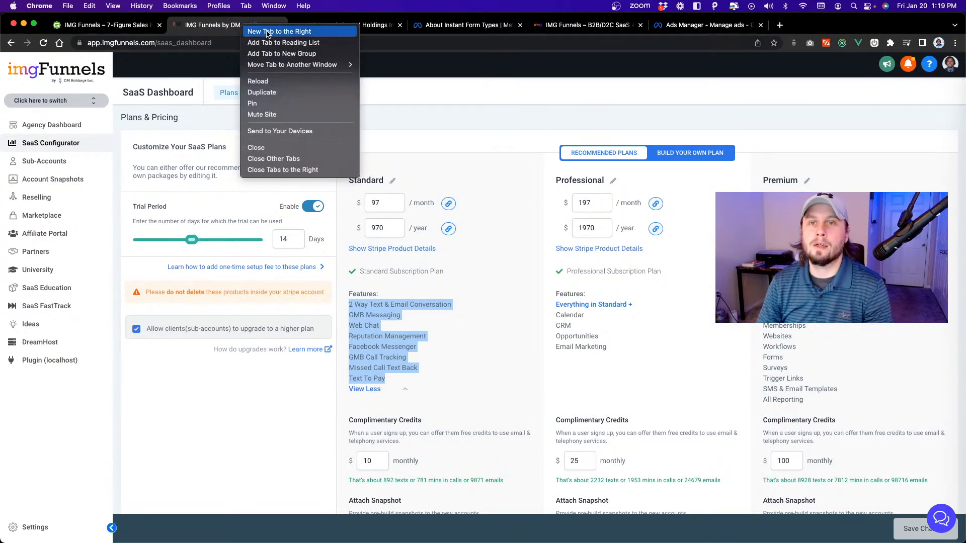
pyautogui.click(267, 32)
pyautogui.write('img')
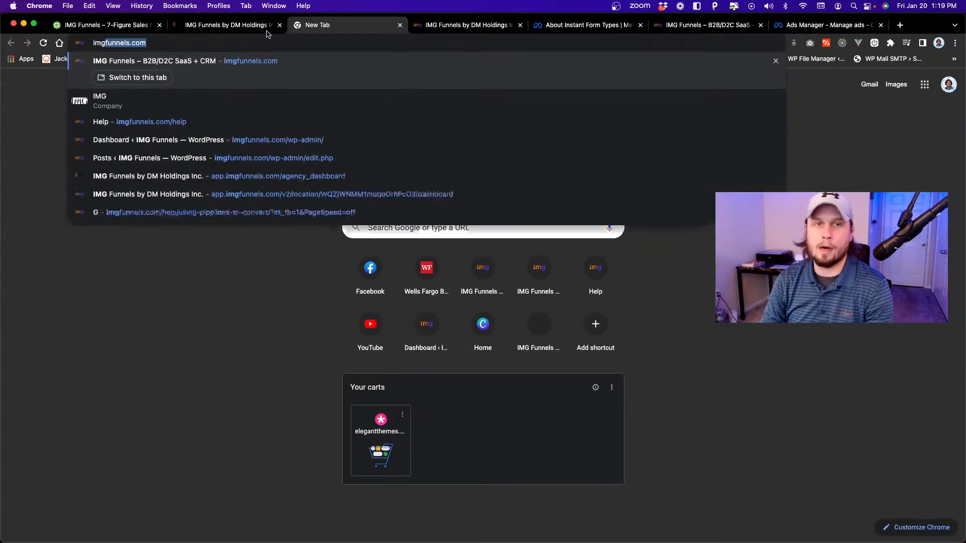
pyautogui.write('funnels.com/pr')
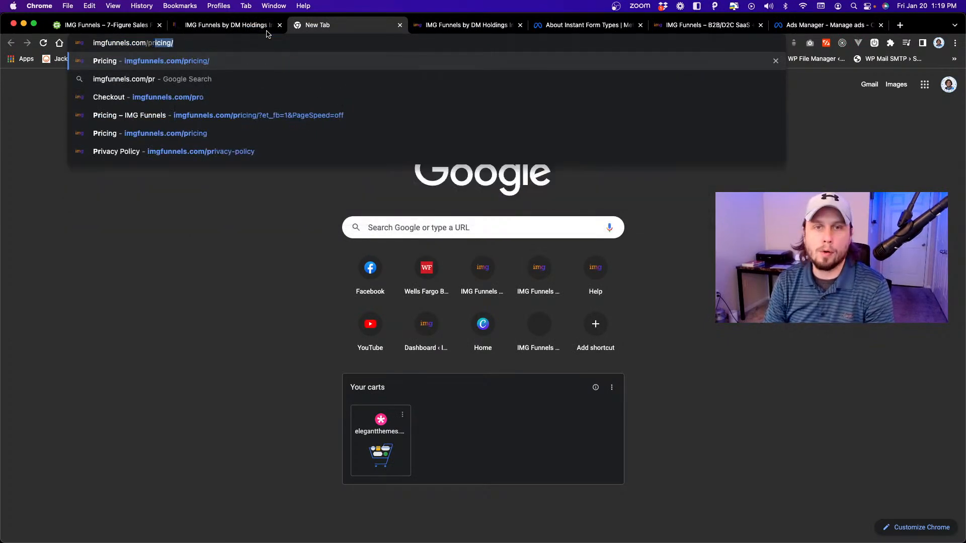
pyautogui.press('Return')
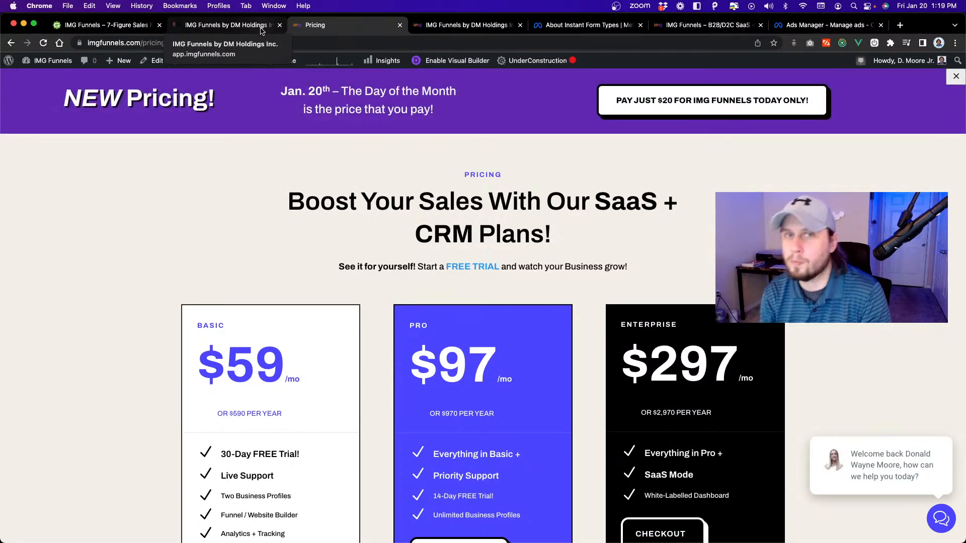
pyautogui.click(953, 76)
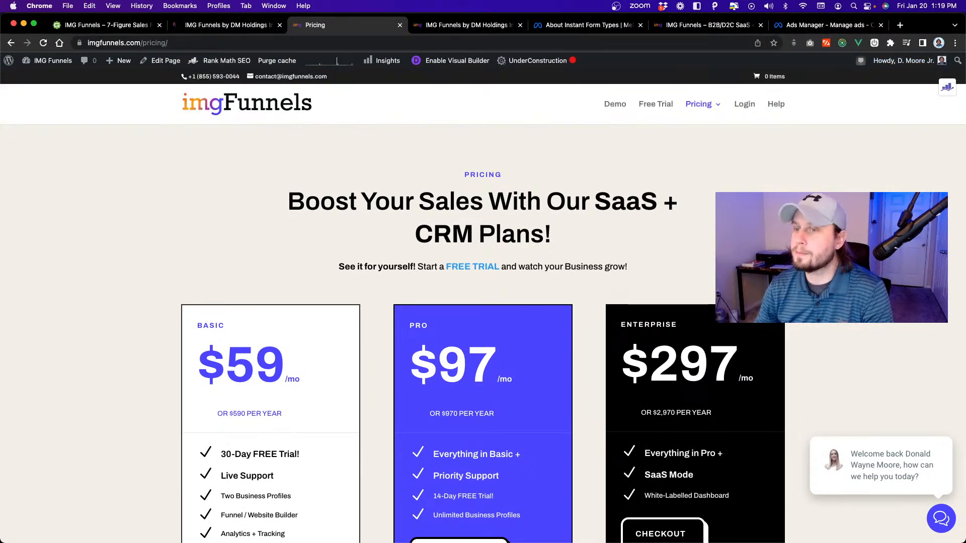
# Return to the Demo – Birmingham, AL sub-account, open its Support panel and highlight the Category label.
pyautogui.click(244, 25)
pyautogui.click(498, 26)
pyautogui.click(927, 65)
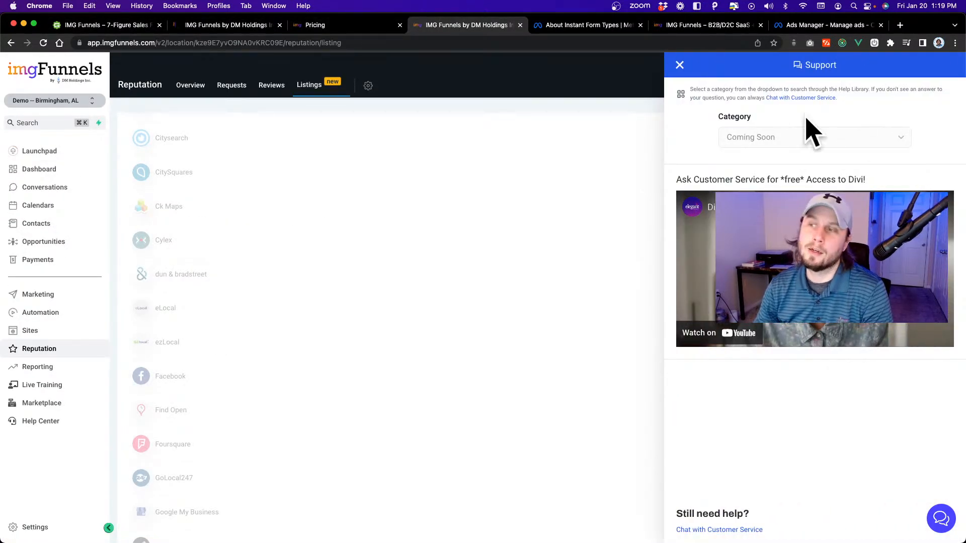
pyautogui.moveTo(728, 116); pyautogui.dragTo(780, 116)
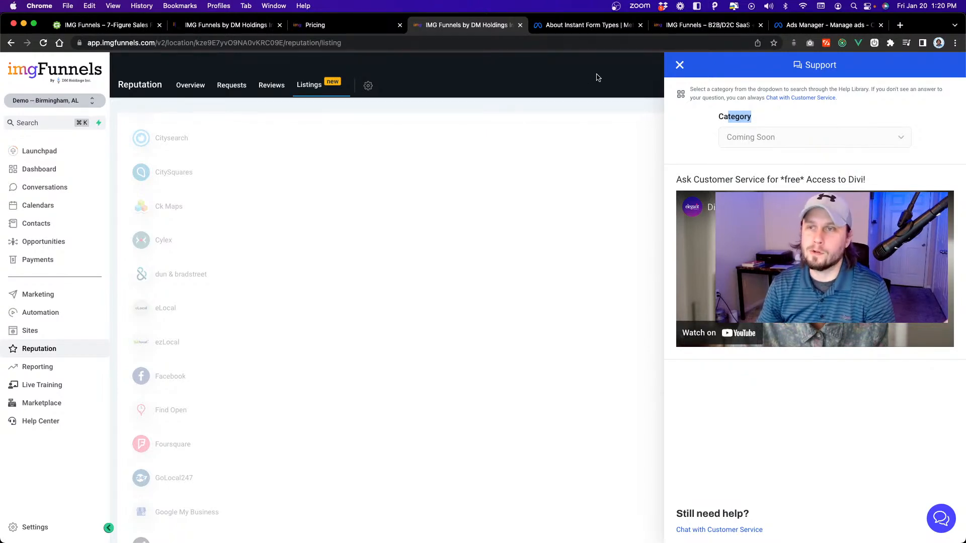
# Open the sub-account's Phone Numbers settings and close the Support panel.
pyautogui.click(33, 527)
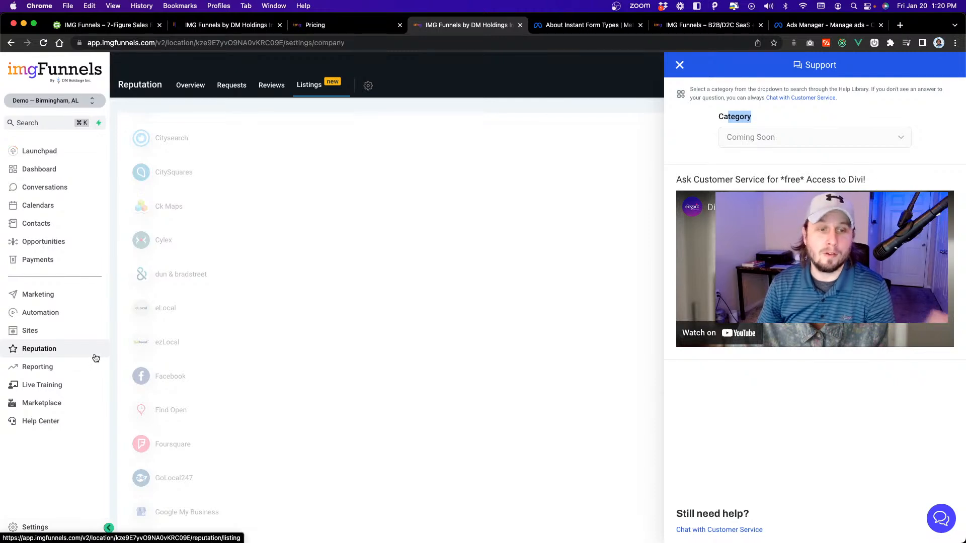
pyautogui.click(71, 305)
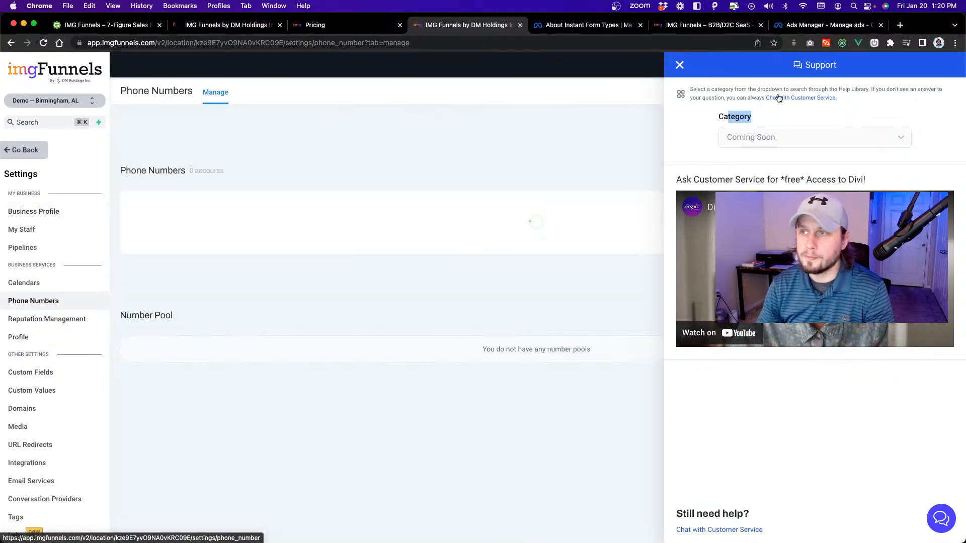
pyautogui.click(679, 65)
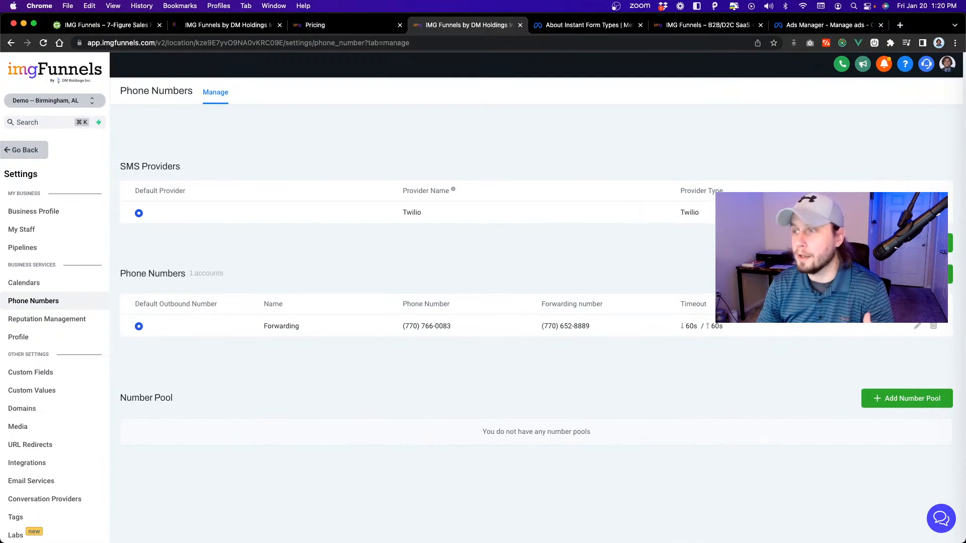
# Start adding a phone number and search for available United States numbers with area code 678.
pyautogui.click(916, 275)
pyautogui.click(491, 171)
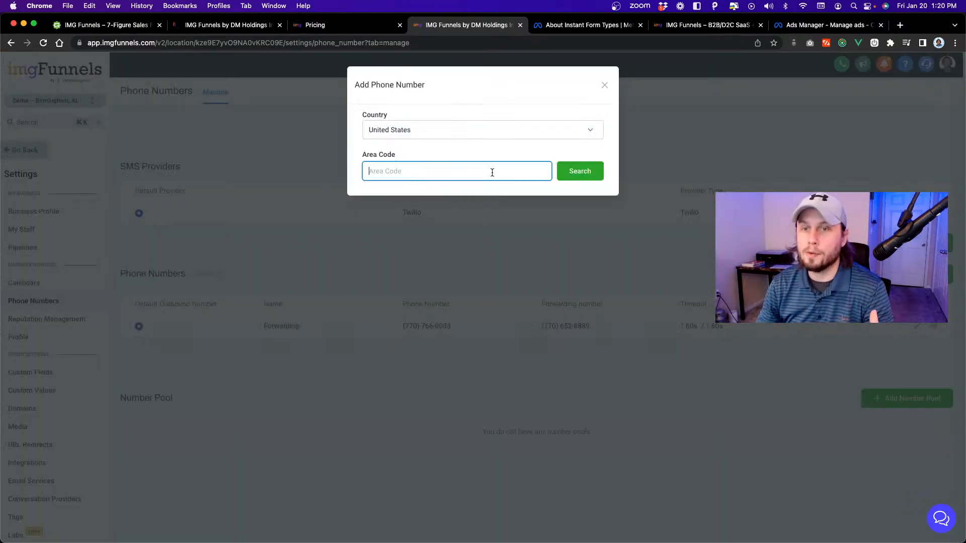
pyautogui.write('678')
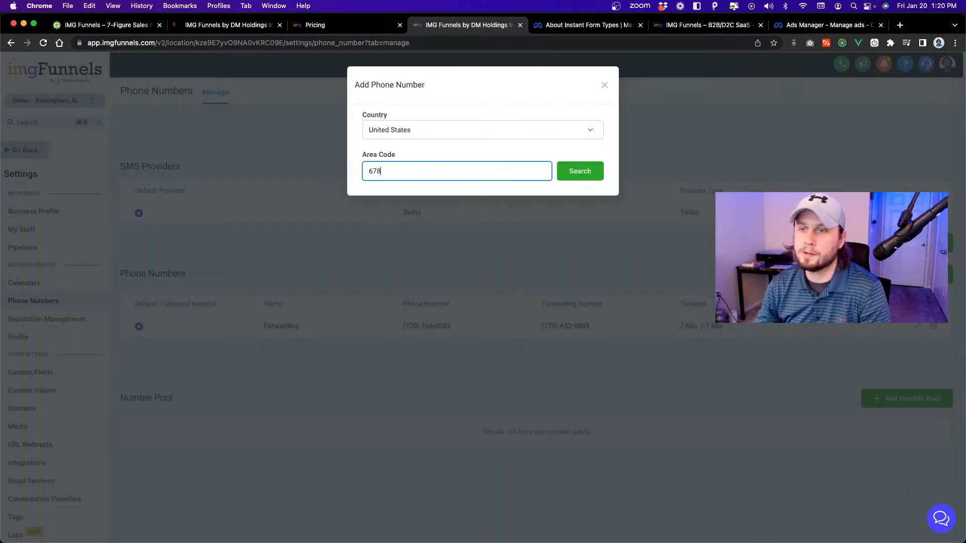
pyautogui.click(580, 171)
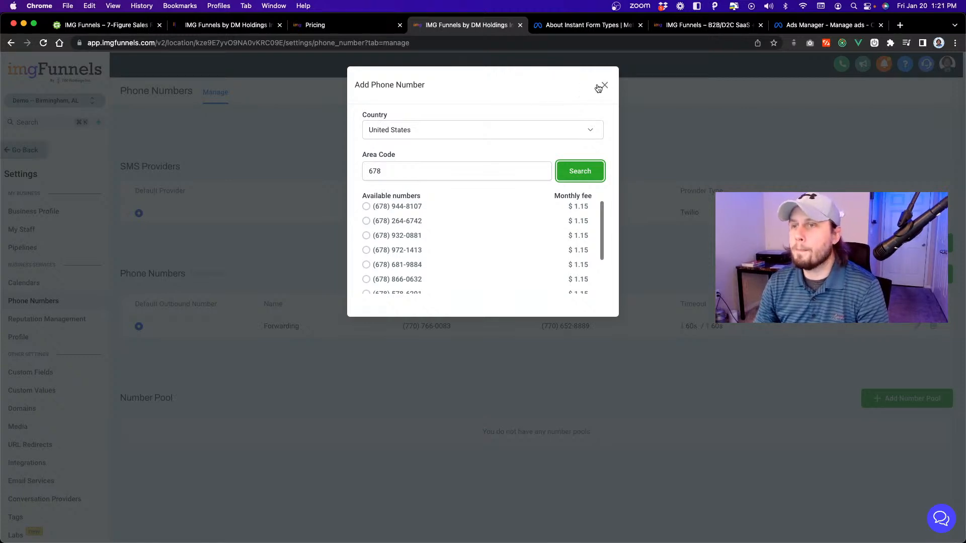
# Examine the Basic, Pro and Enterprise plans on the imgFunnels pricing page, reloading it to bring back the promotional banner.
pyautogui.click(315, 25)
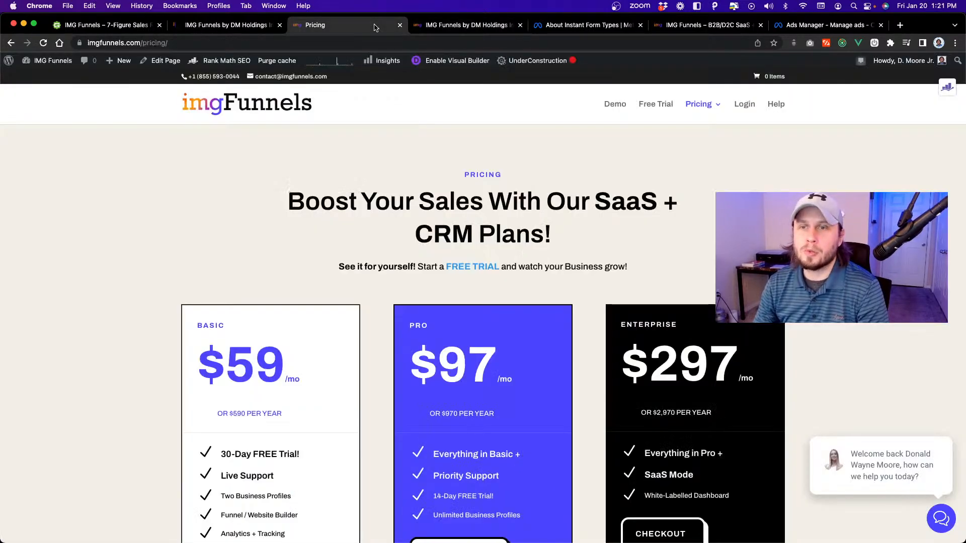
pyautogui.scroll(-3, 315, 287)
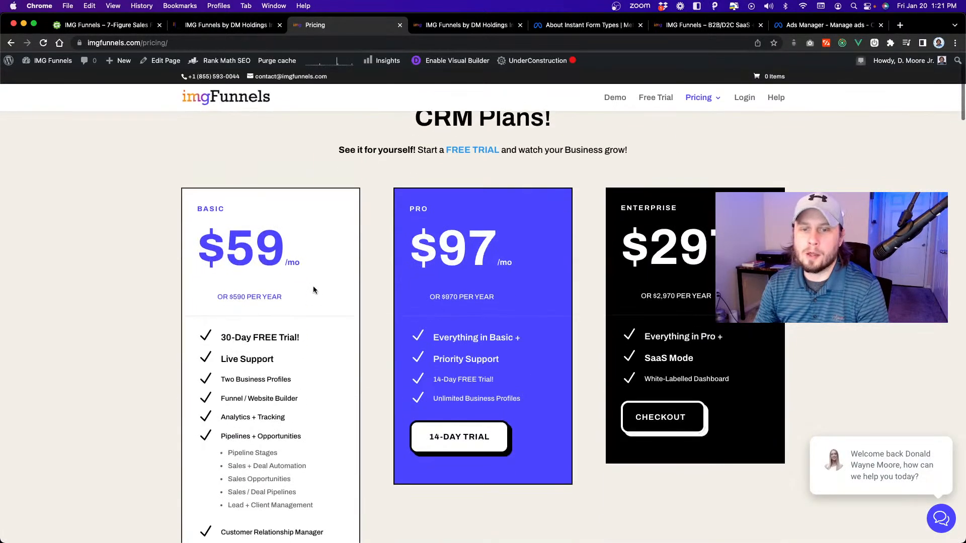
pyautogui.scroll(-3, 259, 248)
pyautogui.scroll(5, 260, 248)
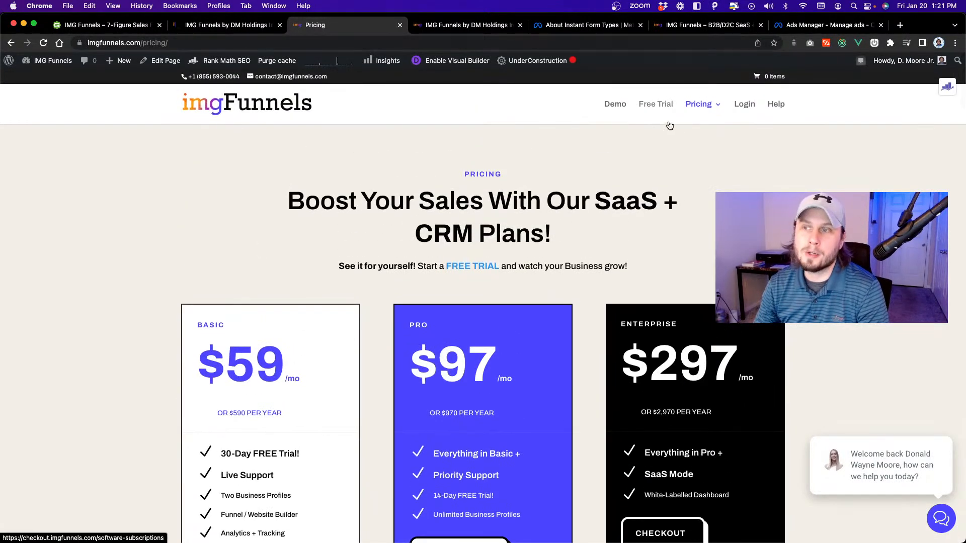
pyautogui.scroll(-3, 266, 266)
pyautogui.scroll(3, 267, 261)
pyautogui.press('super+r')
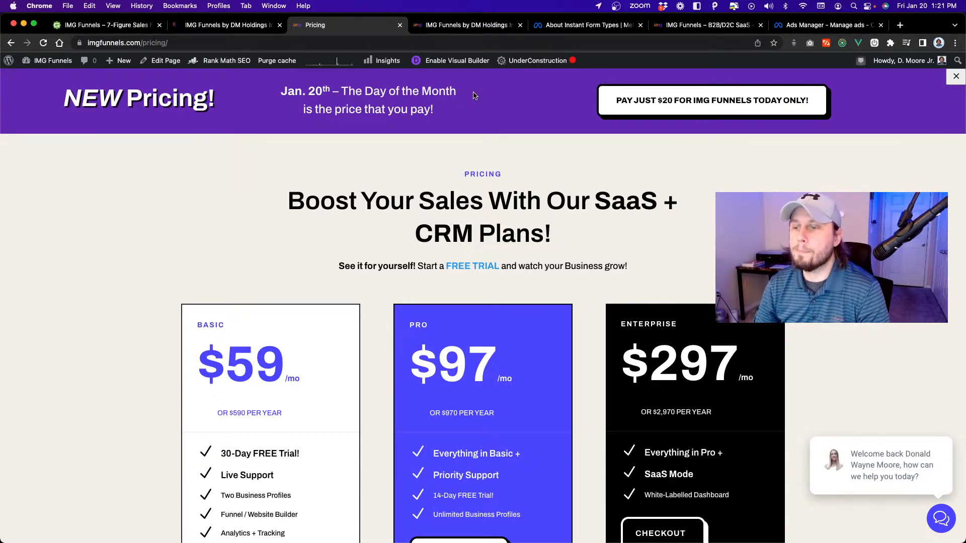
pyautogui.scroll(-1, 493, 184)
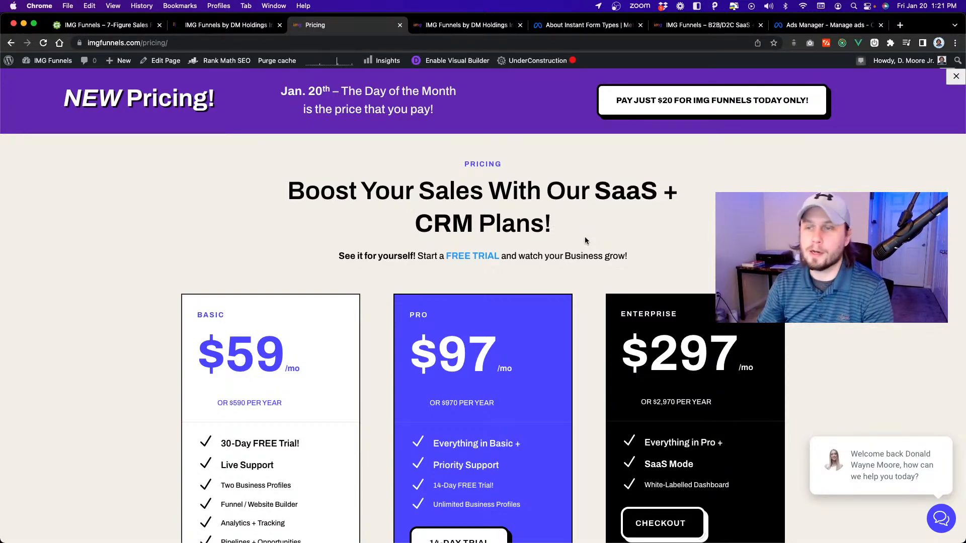
pyautogui.scroll(-2, 523, 155)
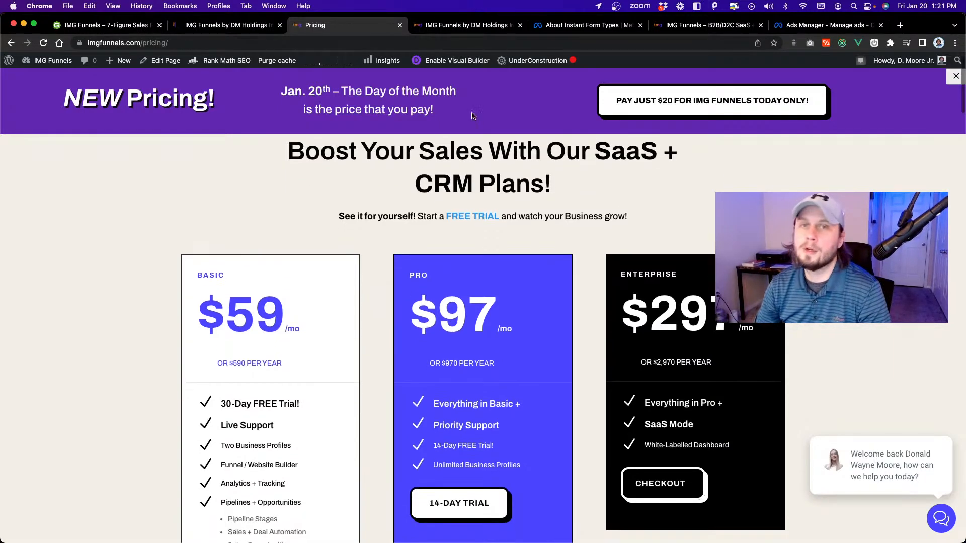
# Close the SaaS Configurator tab, place the sub-account tab ahead of the Pricing tab, and switch to the Geru funnel.
pyautogui.click(246, 25)
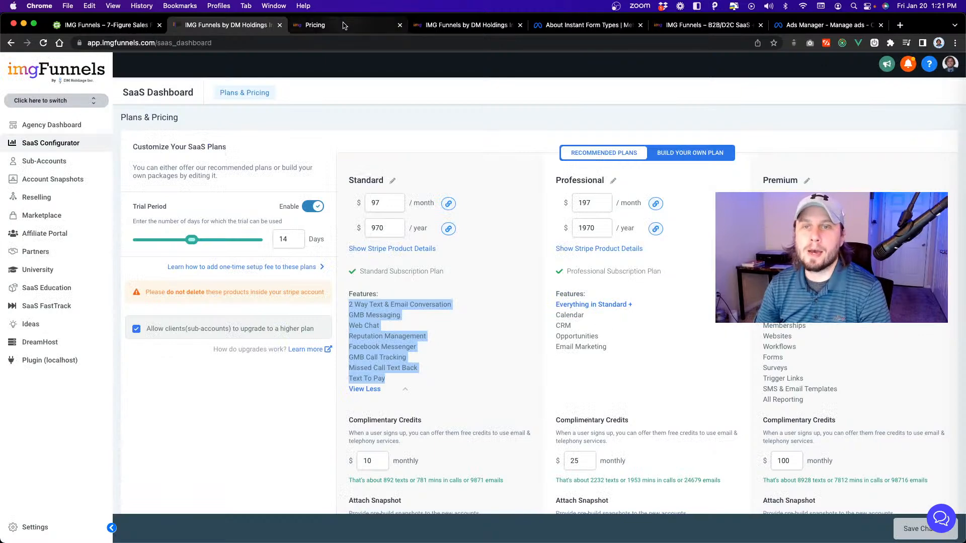
pyautogui.click(280, 25)
pyautogui.moveTo(347, 29); pyautogui.dragTo(236, 25)
pyautogui.click(110, 25)
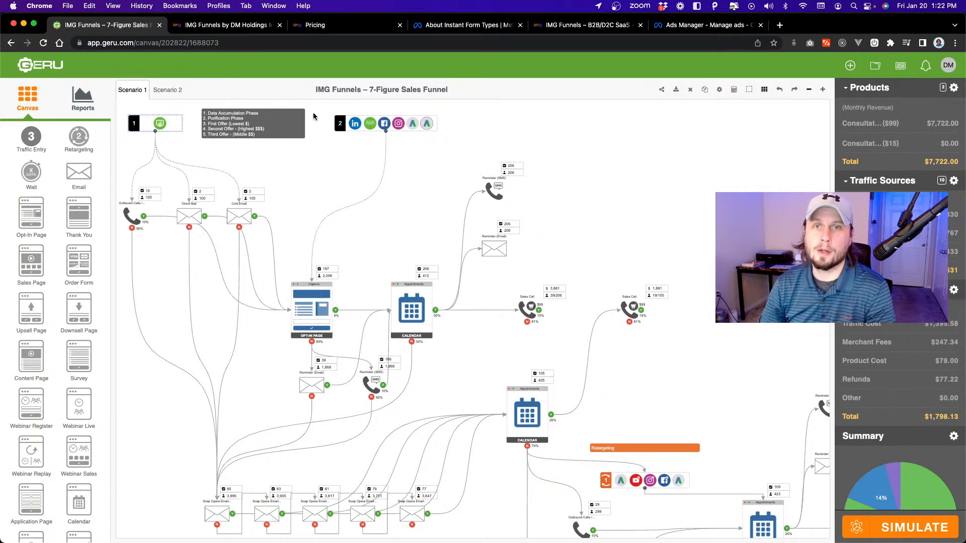
# Cancel adding a phone number, leave the sub-account settings and open the Marketing Social Planner.
pyautogui.click(255, 26)
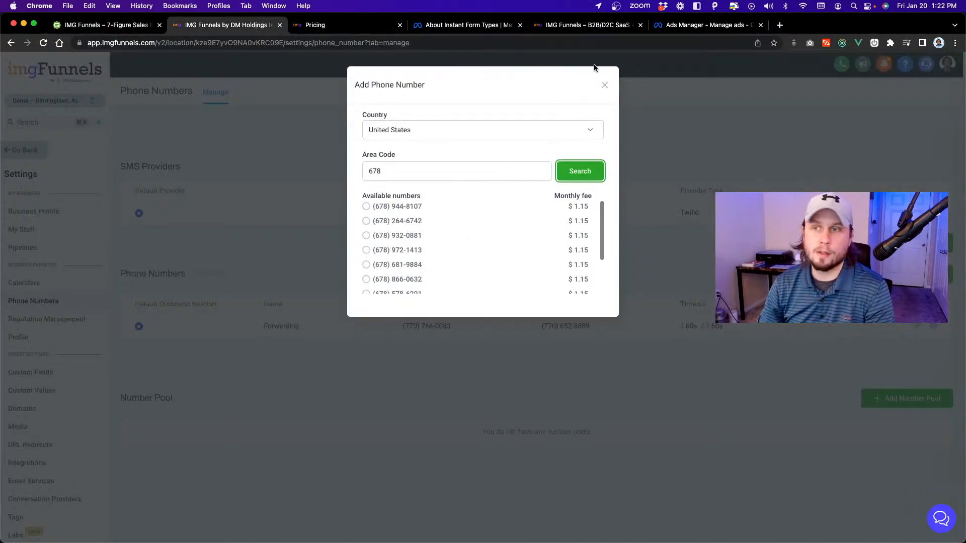
pyautogui.click(600, 87)
pyautogui.click(26, 149)
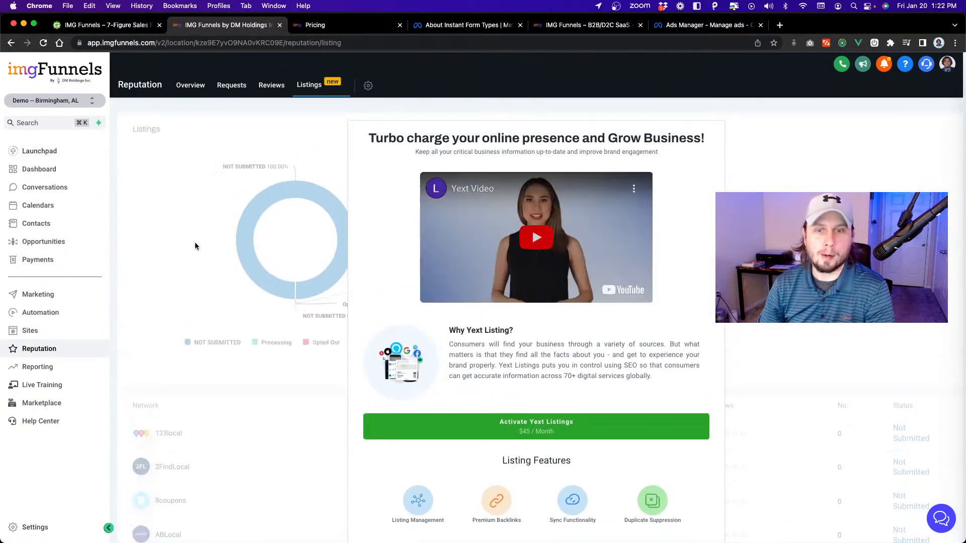
pyautogui.click(38, 295)
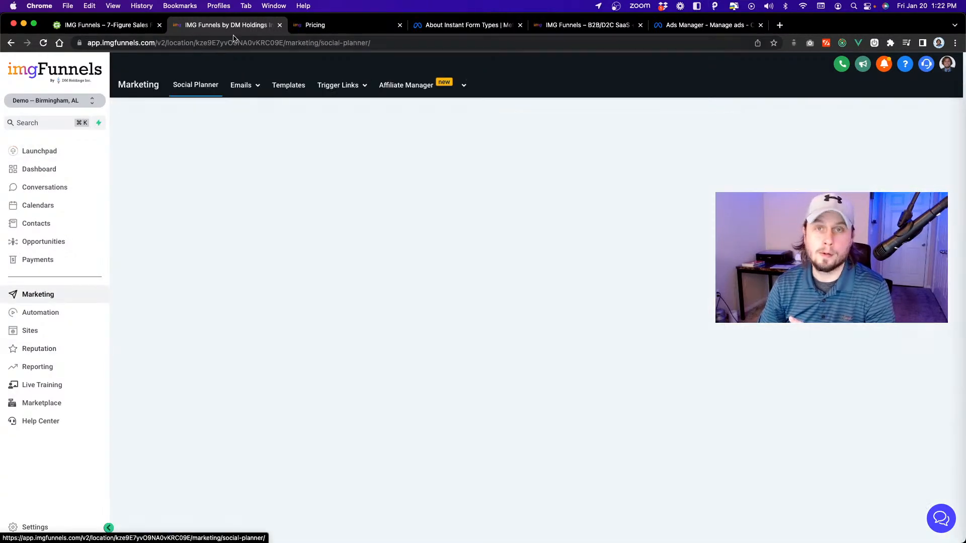
# Switch to the Geru funnel and examine the traffic sources of Traffic Entry 2.
pyautogui.click(110, 26)
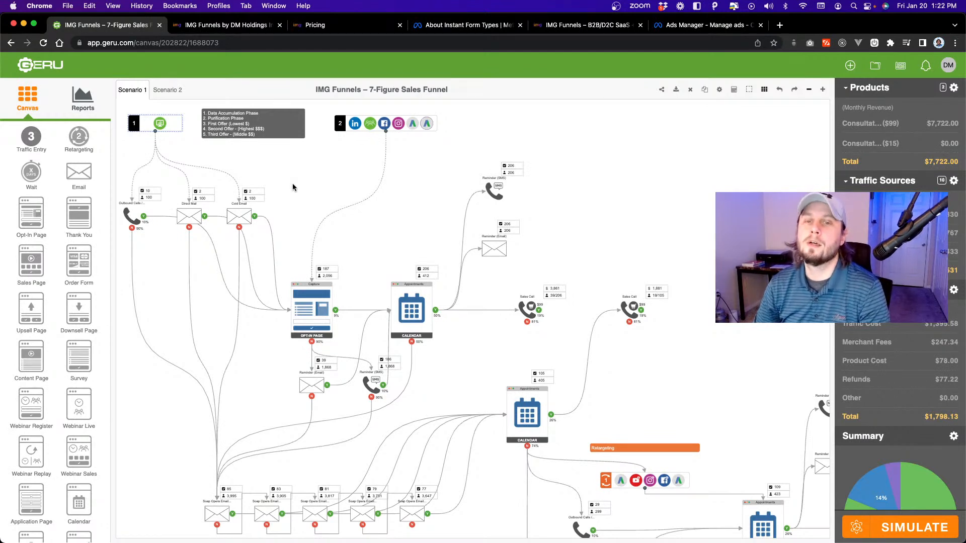
pyautogui.click(372, 126)
pyautogui.doubleClick(371, 127)
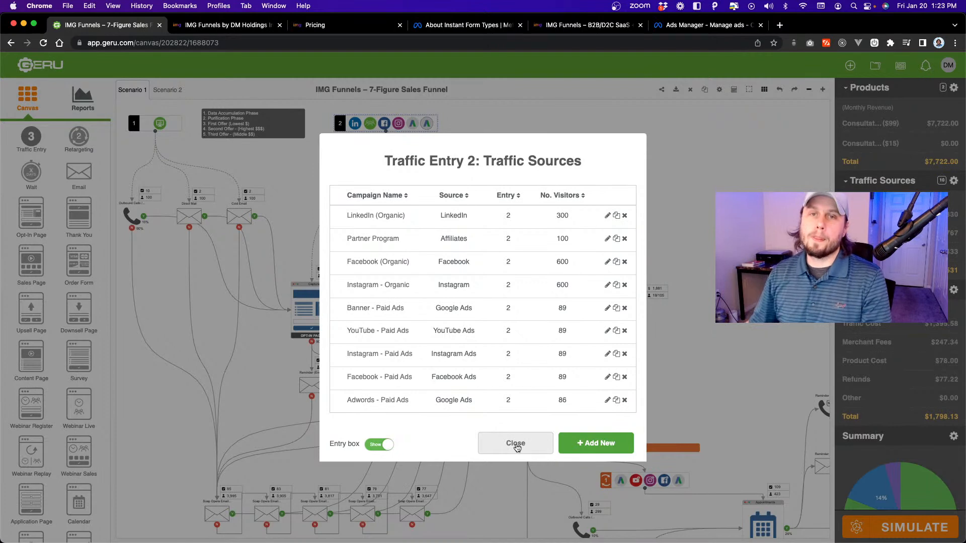
# Start a new social post on January 20, 2023 in the imgFunnels planner calendar and address it to all connected accounts.
pyautogui.click(224, 25)
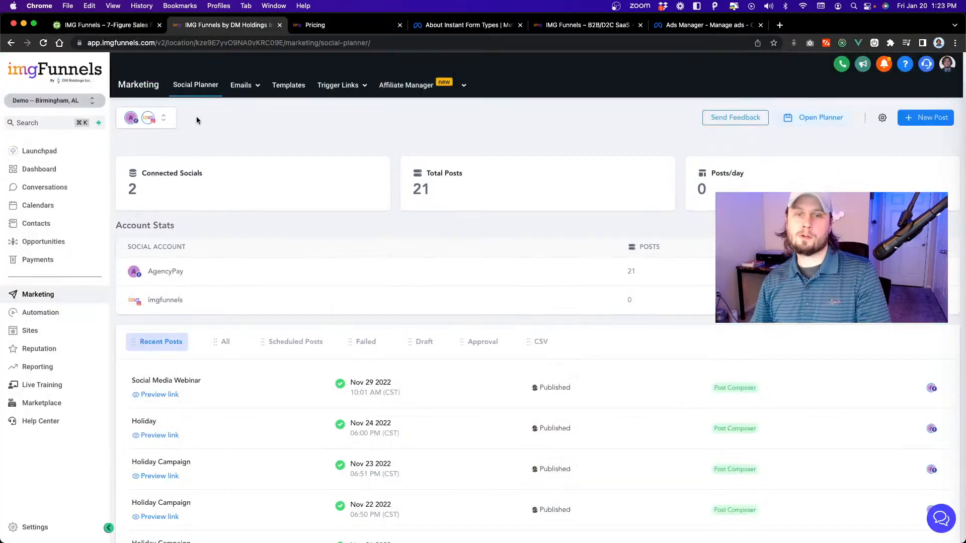
pyautogui.click(805, 118)
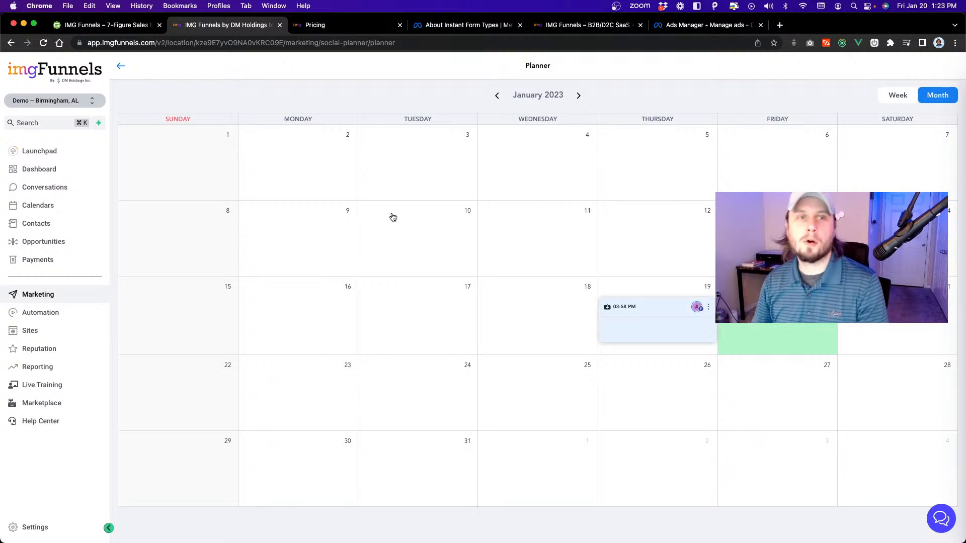
pyautogui.click(822, 332)
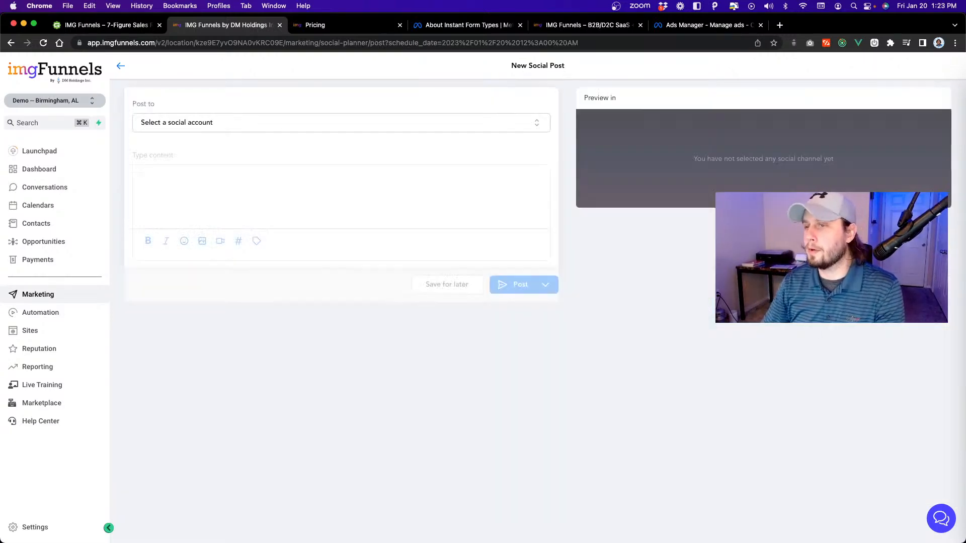
pyautogui.click(286, 128)
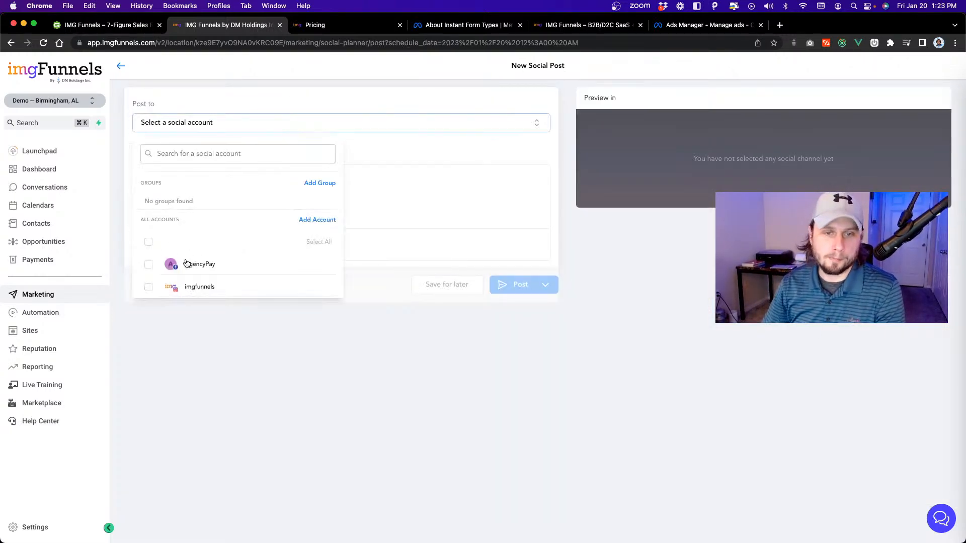
pyautogui.click(148, 242)
# Write "Seven-Figure Sales Funnel!" as the post's content and save it for later as a draft.
pyautogui.click(454, 192)
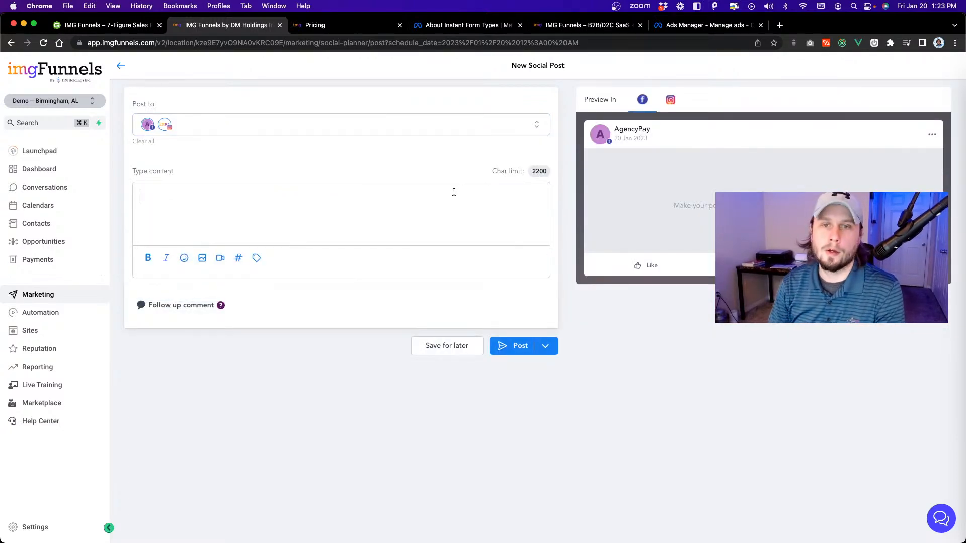
pyautogui.write('Seven-Figure Sales Funnel!')
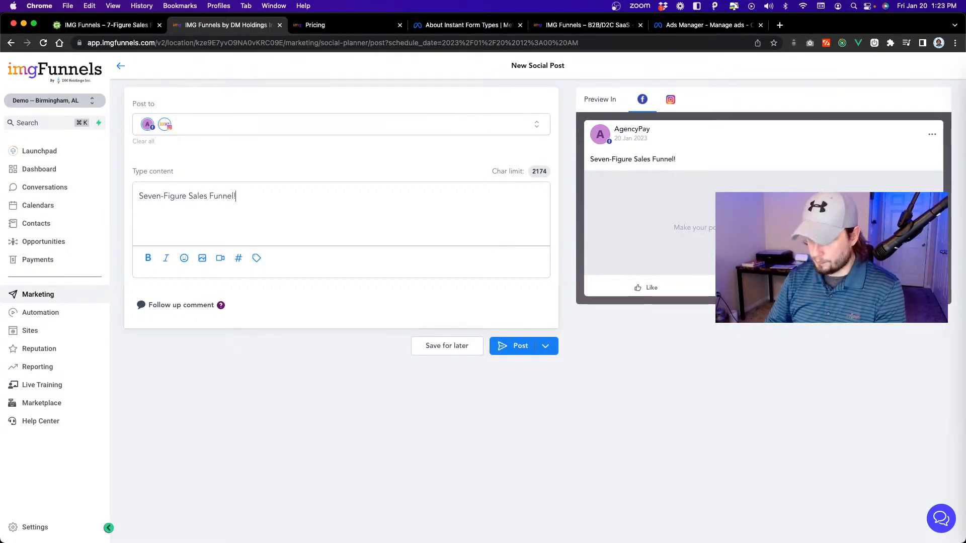
pyautogui.click(449, 340)
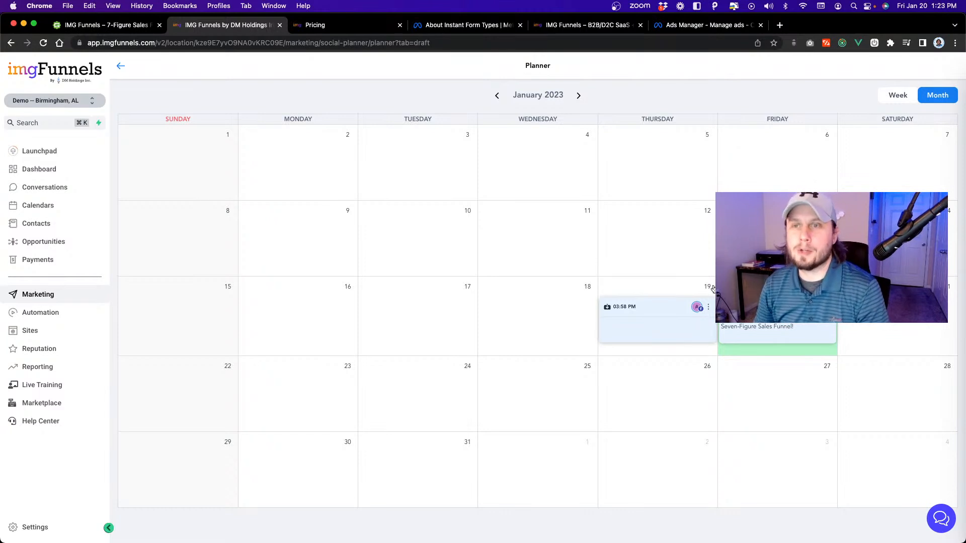
# Switch to the Boop notes and compare the graphic design post list with Traffic Entry 2's traffic sources in Geru.
pyautogui.press('super+Tab')
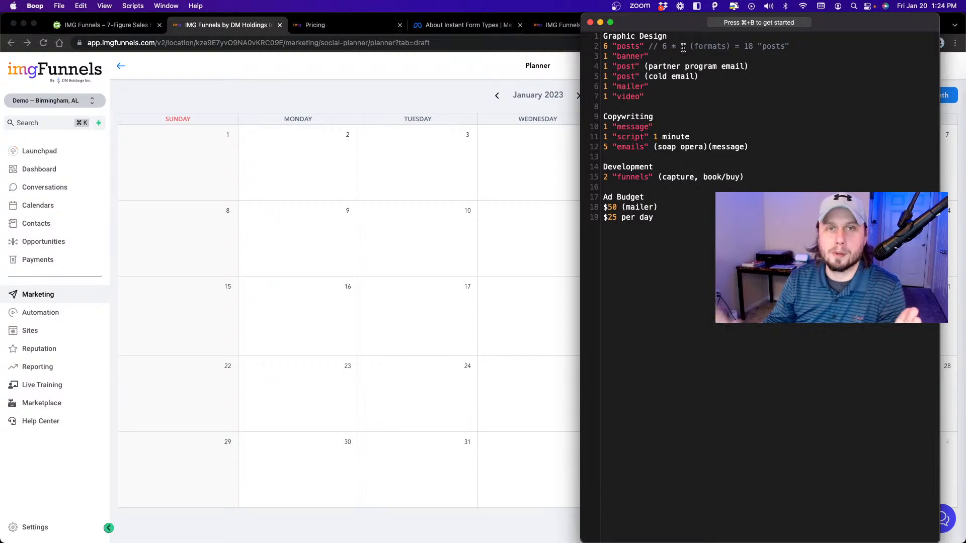
pyautogui.click(111, 27)
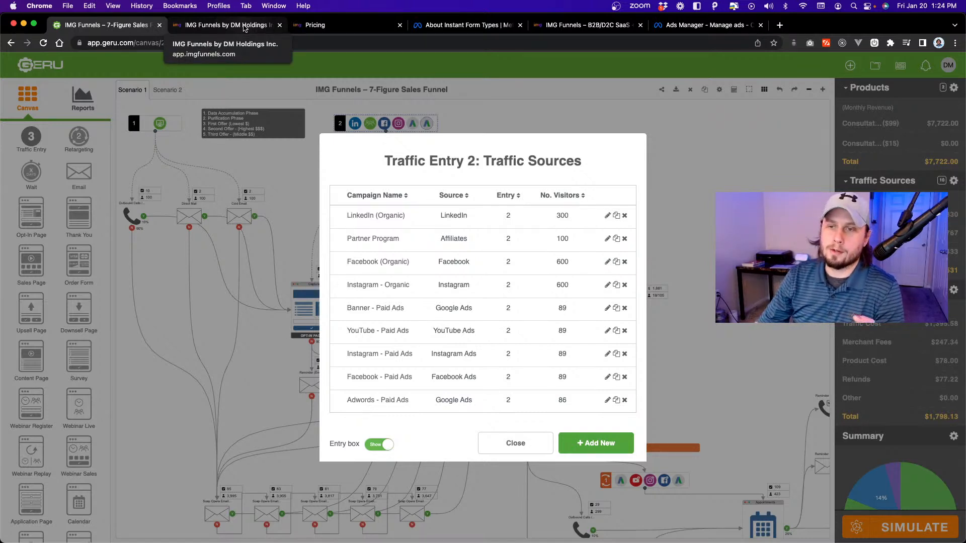
pyautogui.moveTo(257, 518)
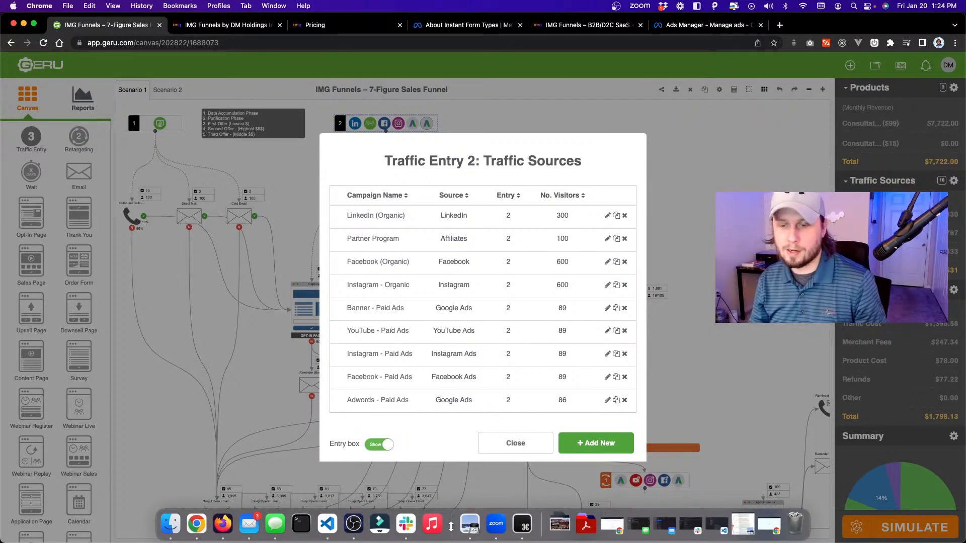
pyautogui.click(523, 525)
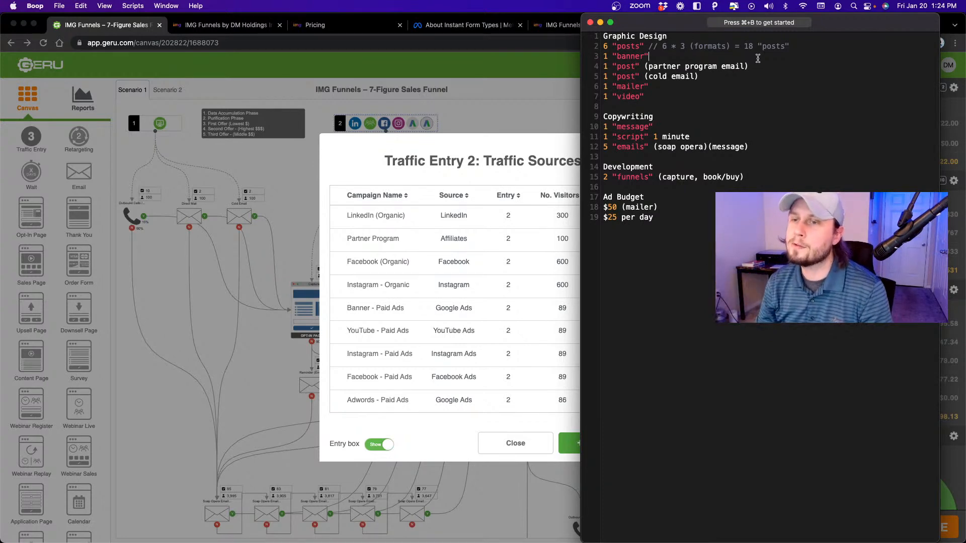
# Switch to Visual Studio Code and review the campaign types and organic social media formats in Campaign Overview.txt.
pyautogui.press('super+Tab')
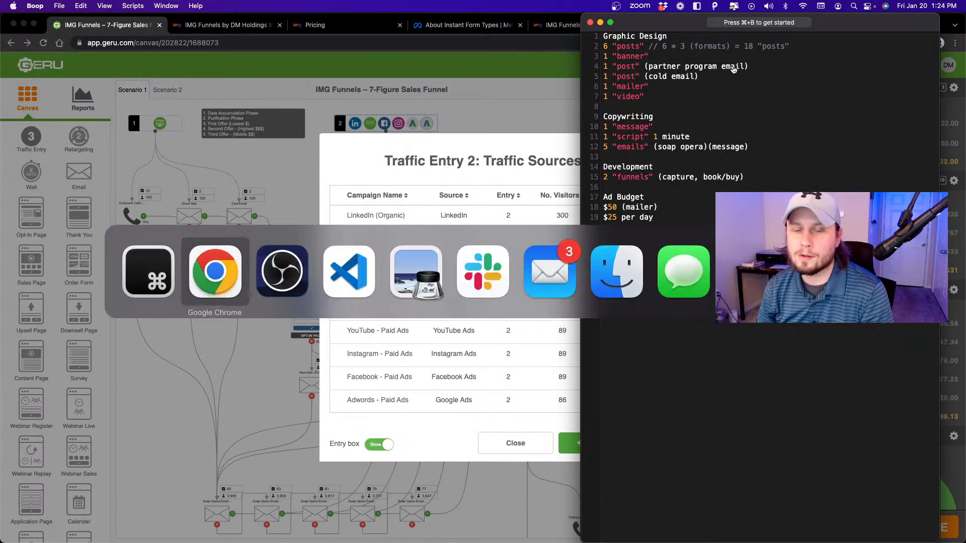
pyautogui.click(363, 271)
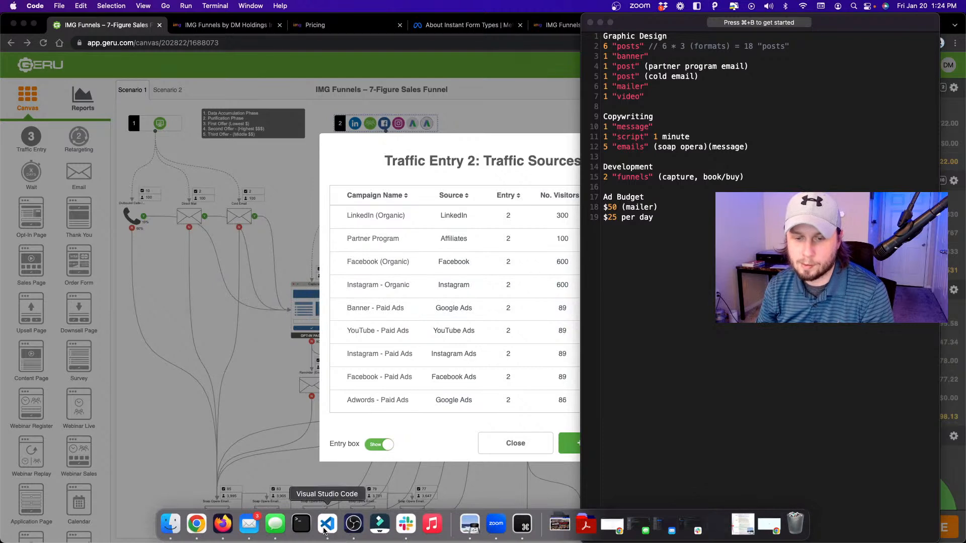
pyautogui.click(324, 526)
pyautogui.scroll(10, 333, 227)
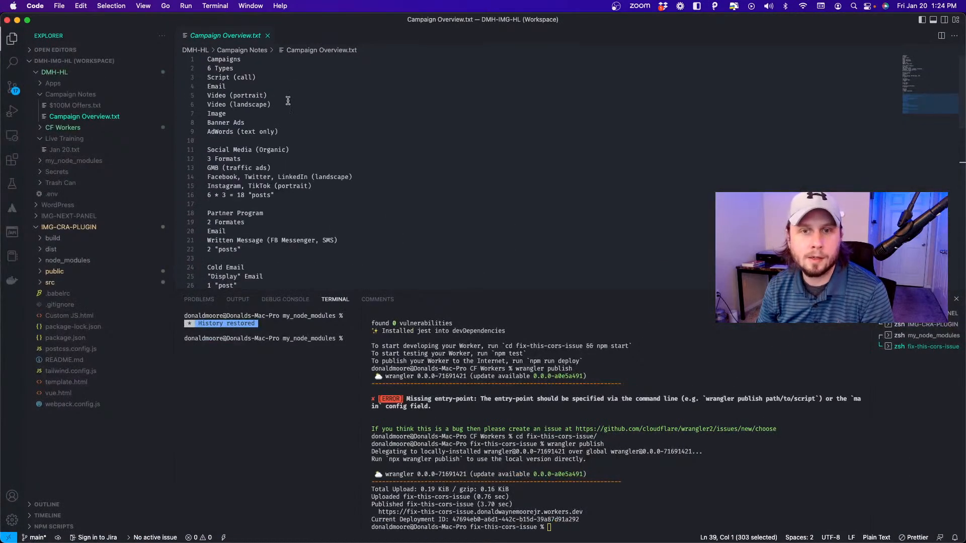
pyautogui.click(296, 115)
pyautogui.click(277, 168)
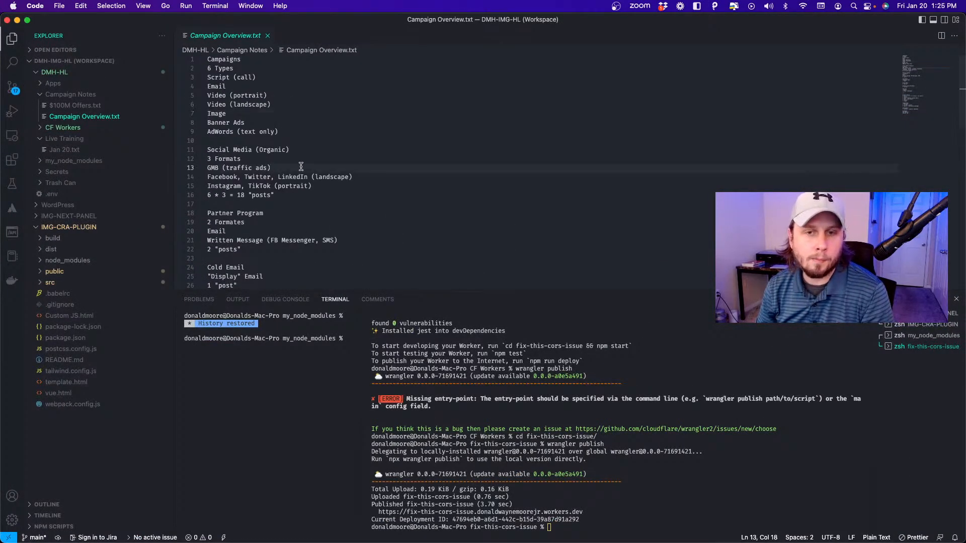
pyautogui.moveTo(301, 167); pyautogui.dragTo(191, 165)
pyautogui.click(379, 141)
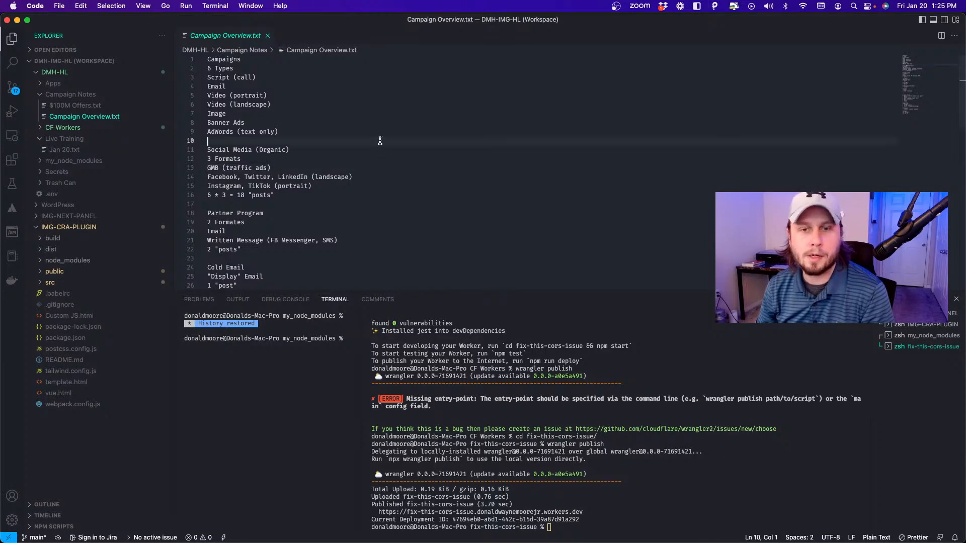
# Return to imgFunnels in Chrome, open a new social post on January 20, 2023 and check the social accounts available for it.
pyautogui.press('super+Tab')
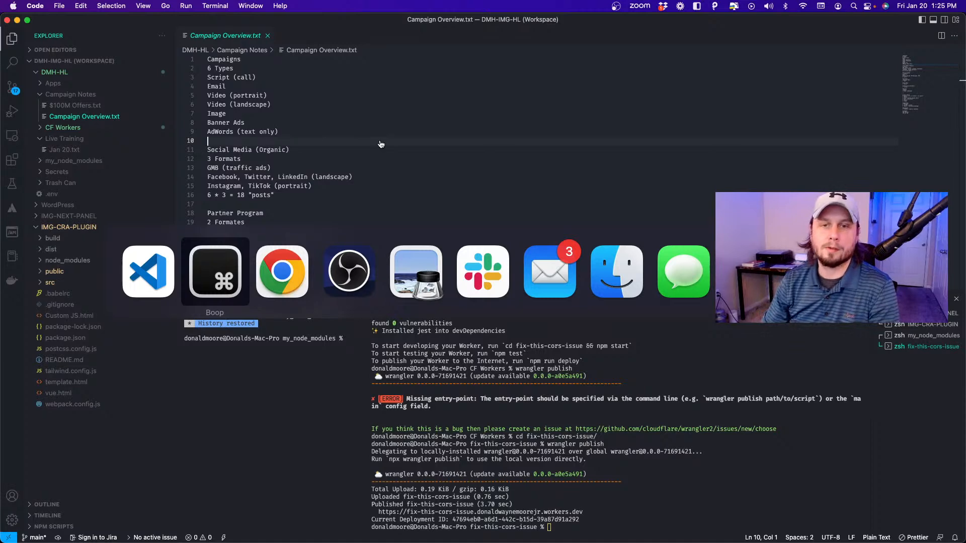
pyautogui.press('super+Tab')
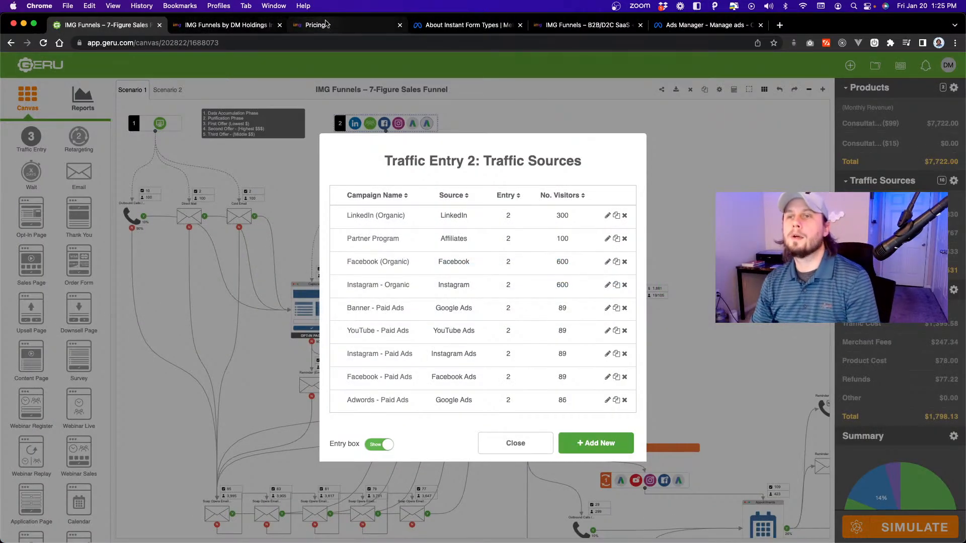
pyautogui.click(232, 24)
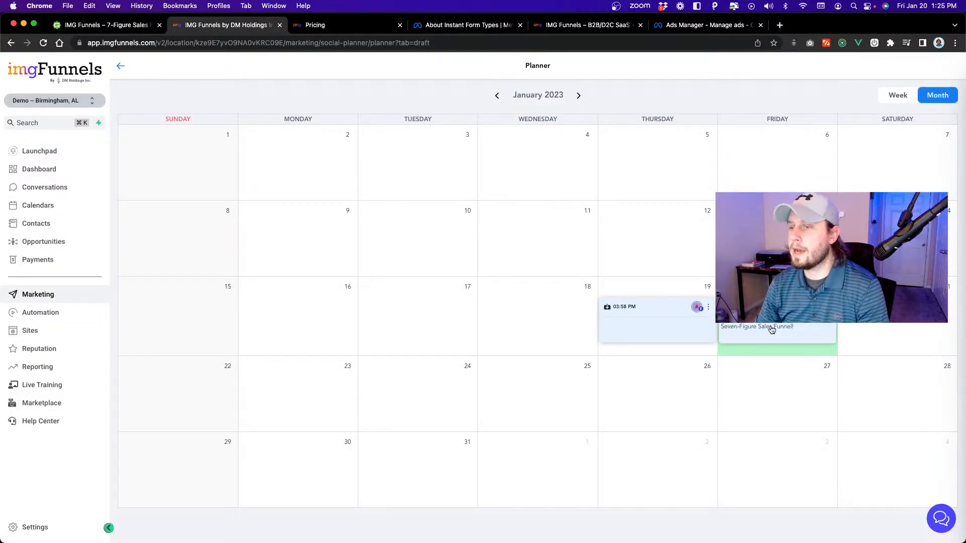
pyautogui.click(663, 281)
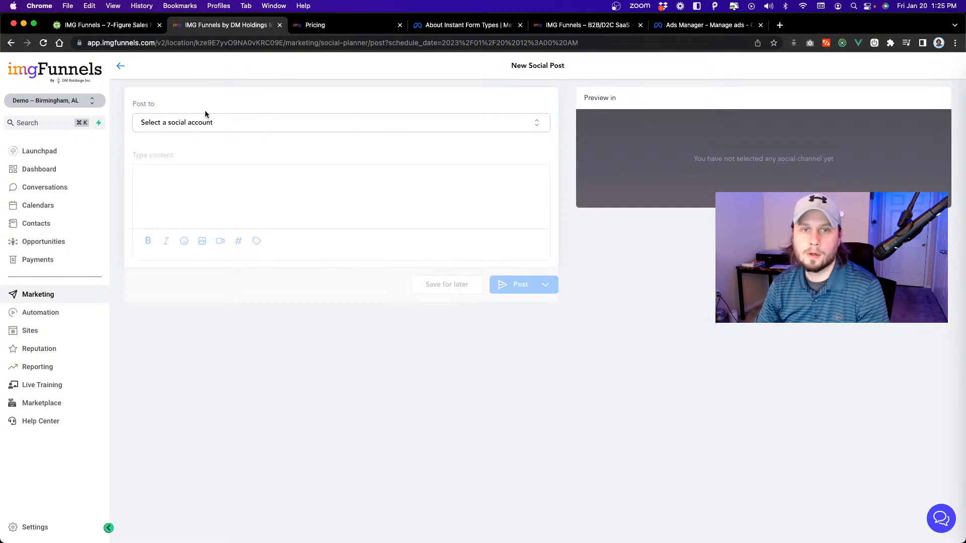
pyautogui.click(229, 126)
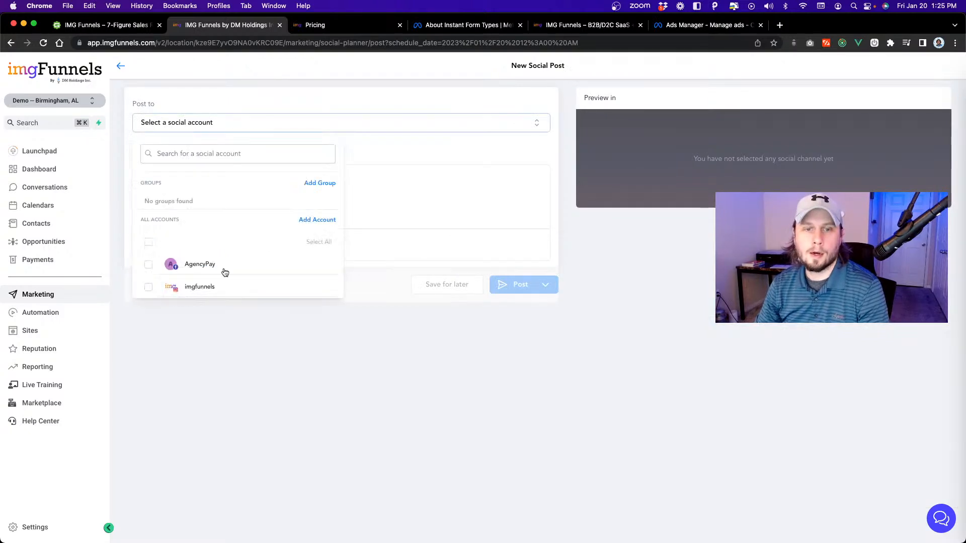
pyautogui.click(289, 354)
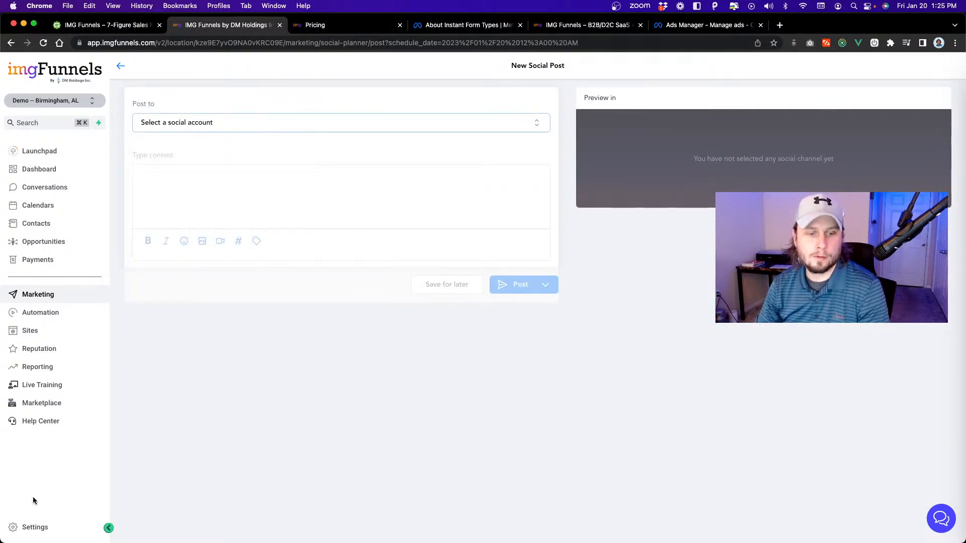
# Check the Google My Business connection in the sub-account's Integrations settings and return to a new social post.
pyautogui.click(36, 526)
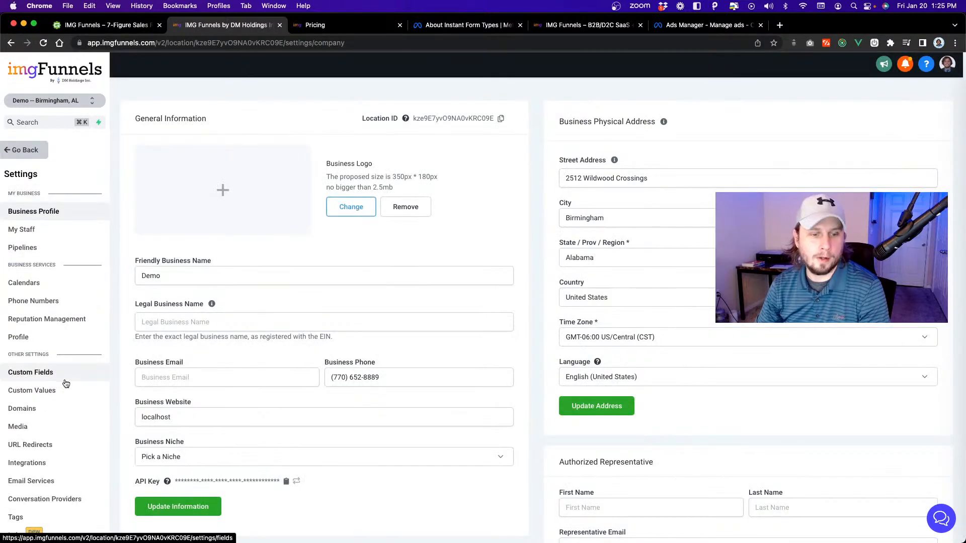
pyautogui.scroll(-2, 65, 393)
pyautogui.click(54, 426)
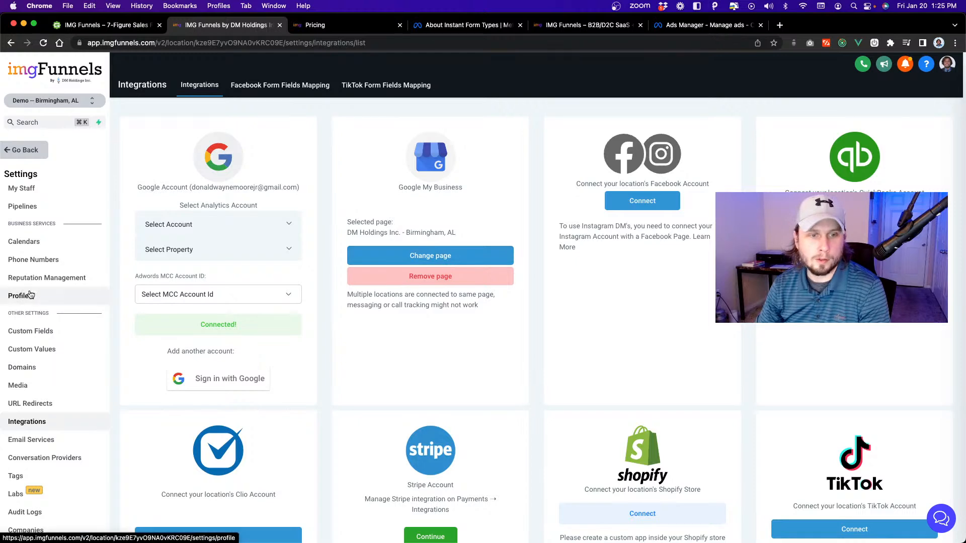
pyautogui.click(25, 150)
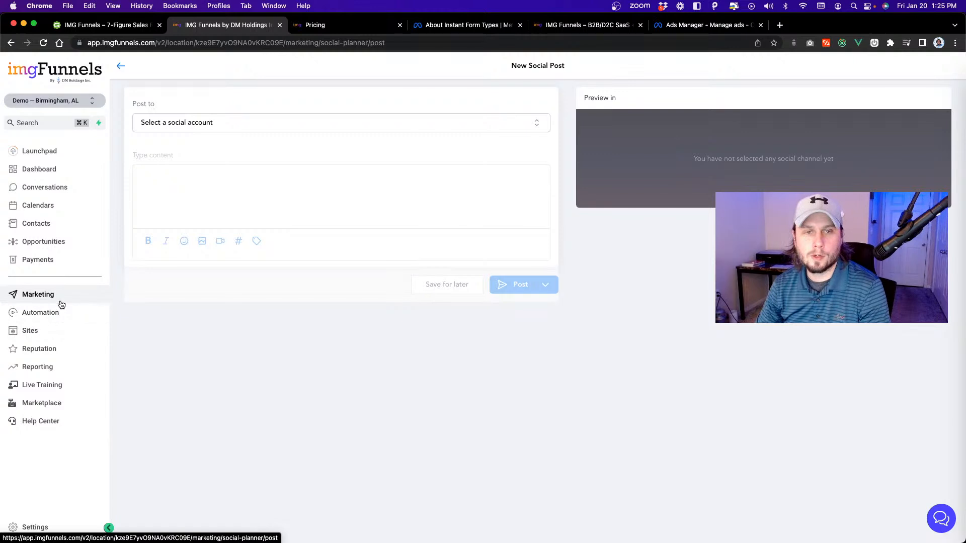
# Add a Google My Business social account from the new post and authorise access with the Google account.
pyautogui.click(275, 125)
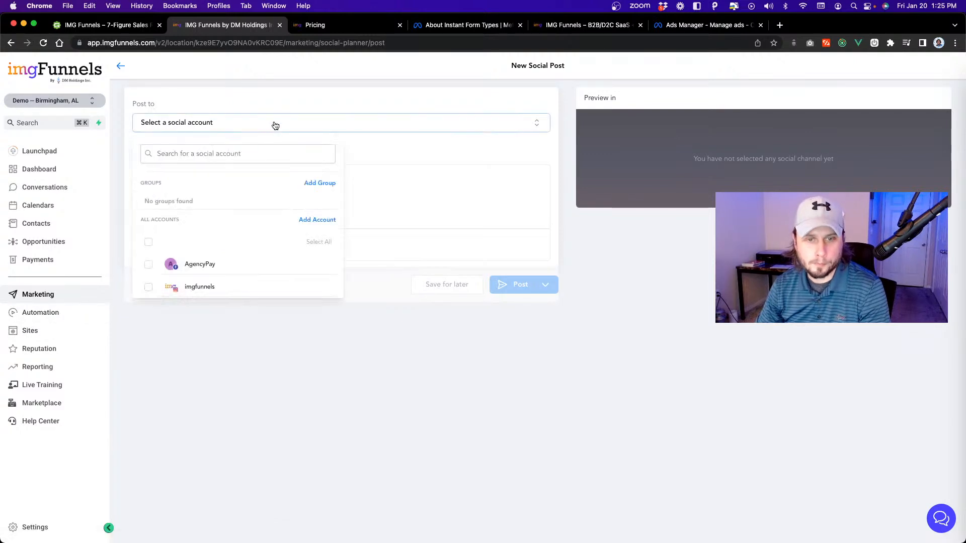
pyautogui.click(318, 223)
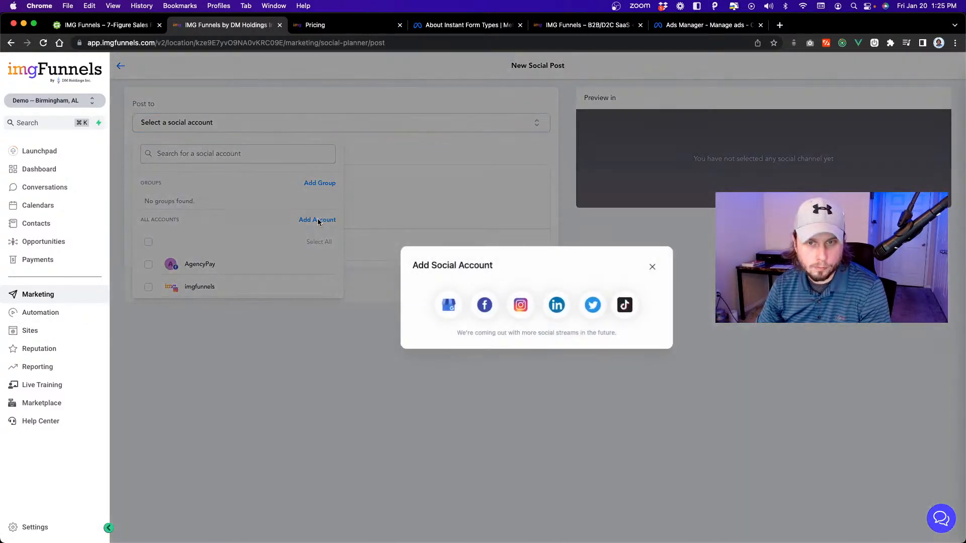
pyautogui.click(445, 307)
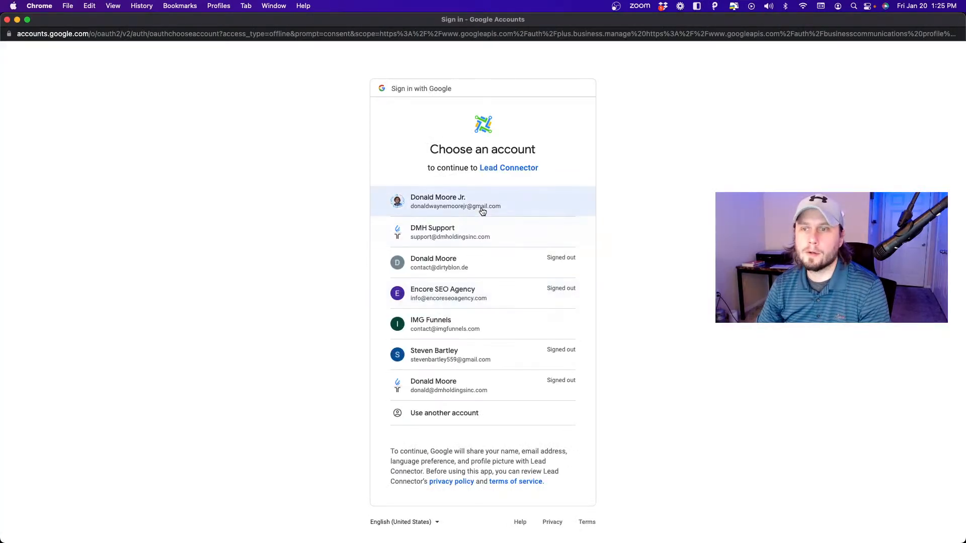
pyautogui.click(483, 211)
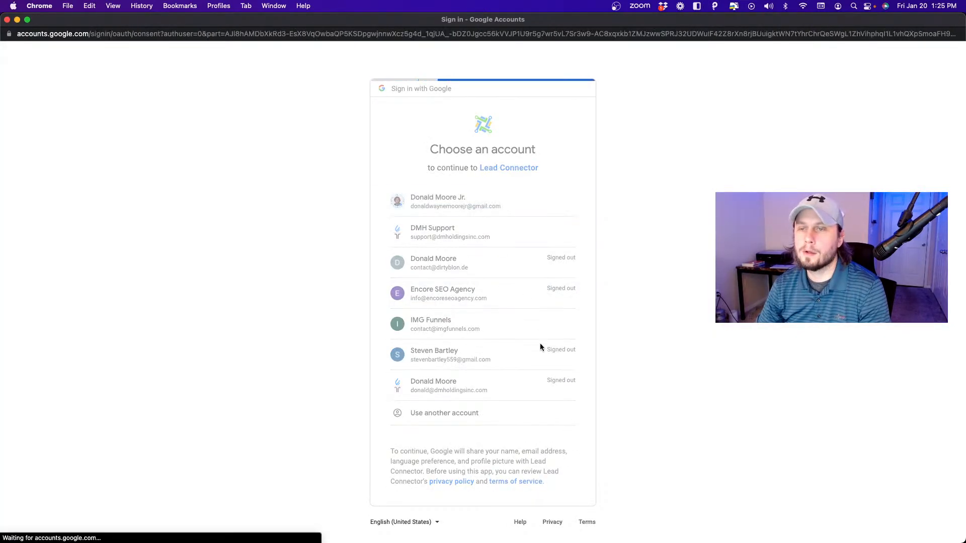
pyautogui.click(530, 441)
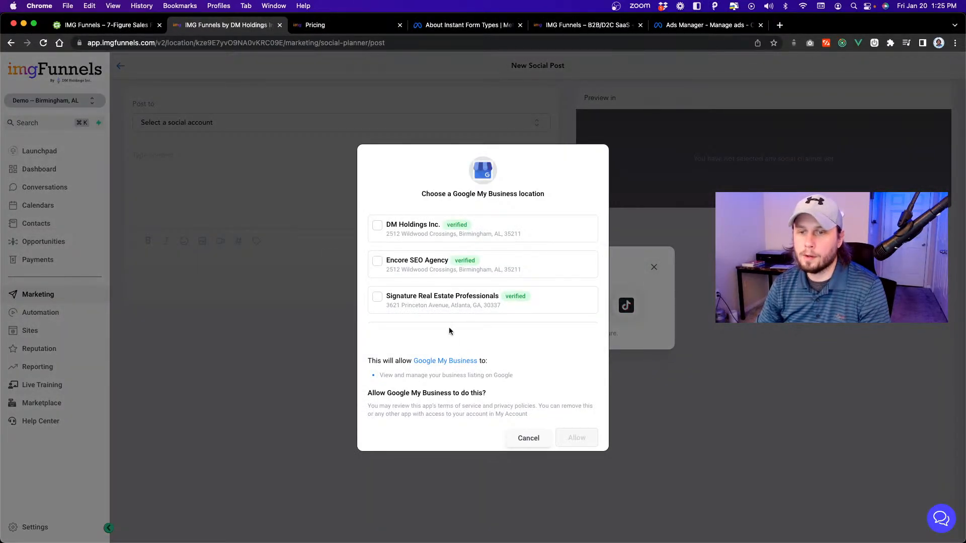
# Connect the DM Holdings Inc. Google My Business location, allow access and reload the new social post page.
pyautogui.click(376, 226)
pyautogui.scroll(-5, 432, 287)
pyautogui.scroll(4, 433, 288)
pyautogui.scroll(2, 432, 288)
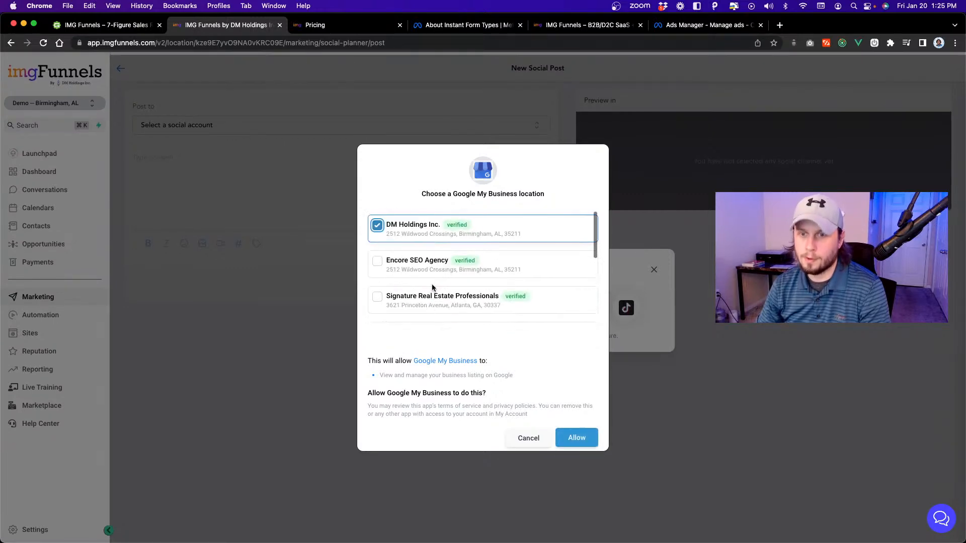
pyautogui.scroll(-3, 483, 288)
pyautogui.scroll(2, 482, 288)
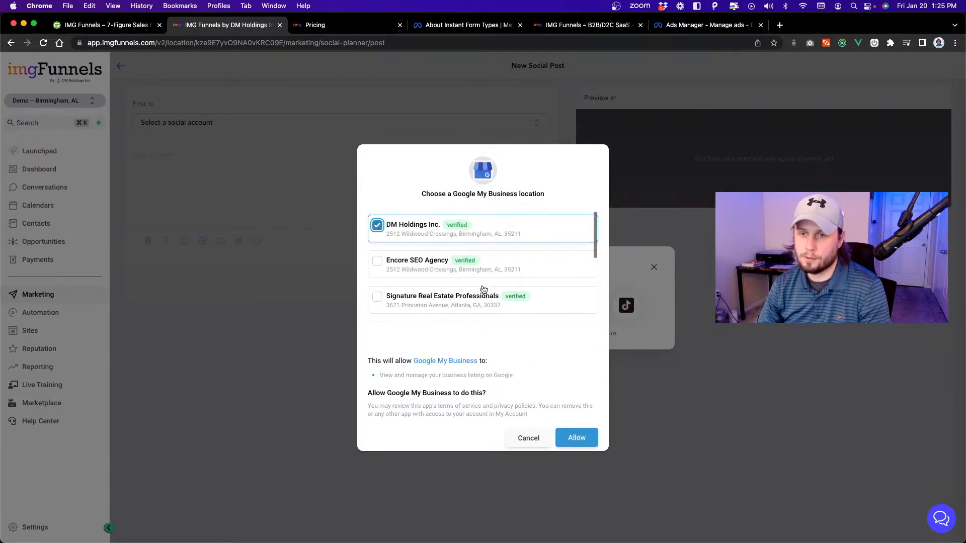
pyautogui.click(582, 440)
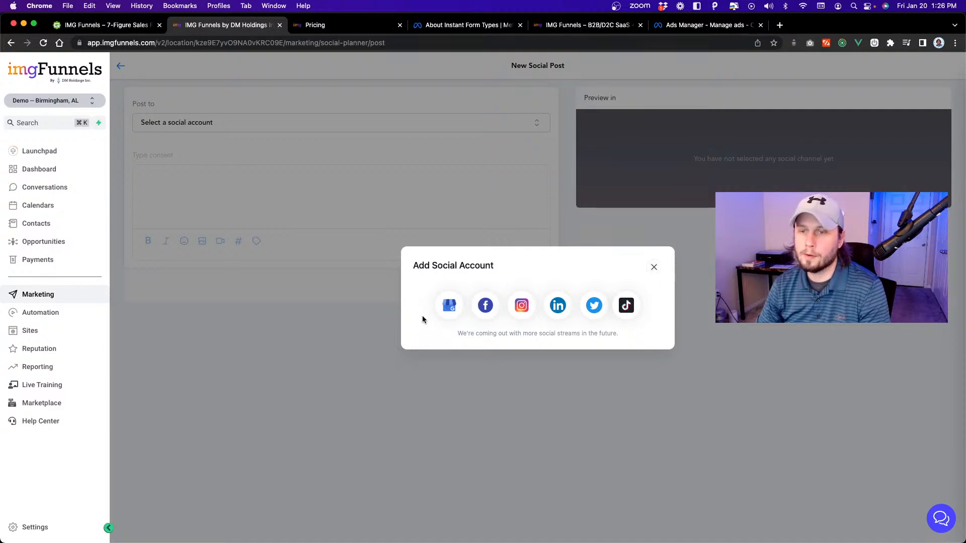
pyautogui.click(654, 268)
pyautogui.press('super+r')
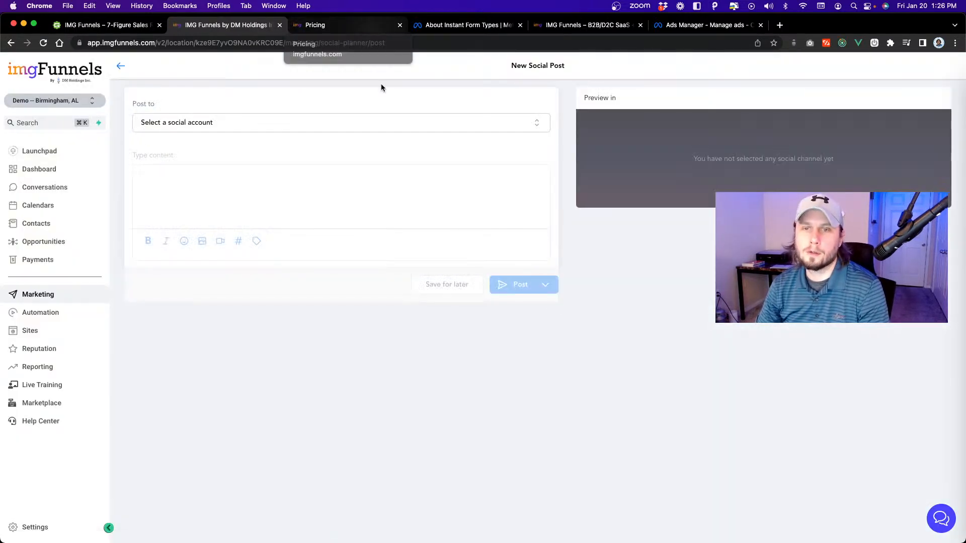
# Address the new social post to the DM Holdings Inc. Google My Business account.
pyautogui.click(538, 123)
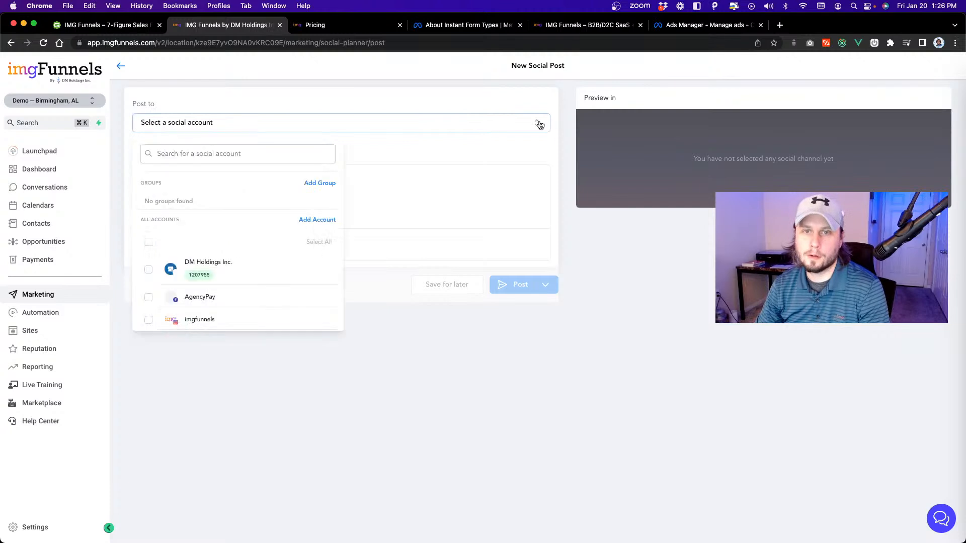
pyautogui.click(150, 272)
pyautogui.click(550, 447)
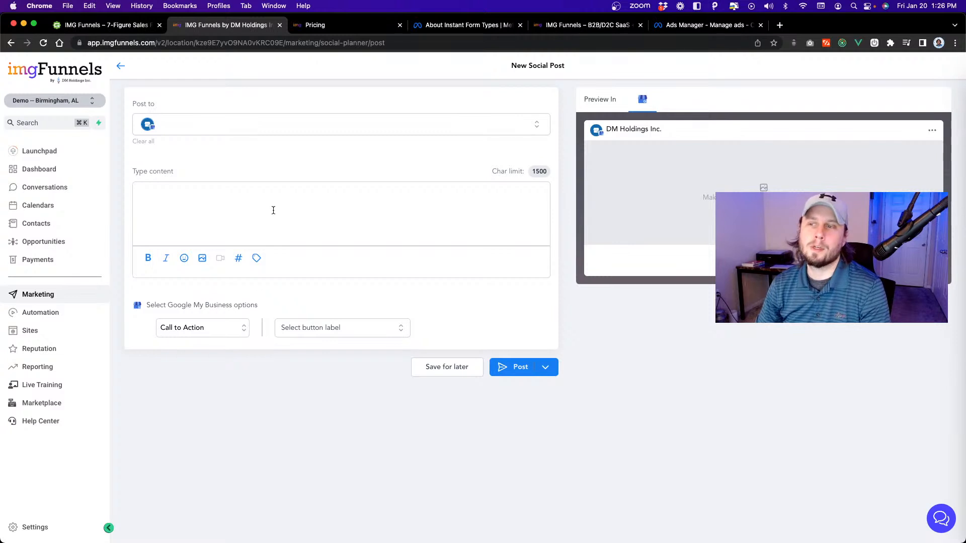
# Open the media library for the post's image, look through the Relocated Item folder and return to the library's home level.
pyautogui.click(201, 259)
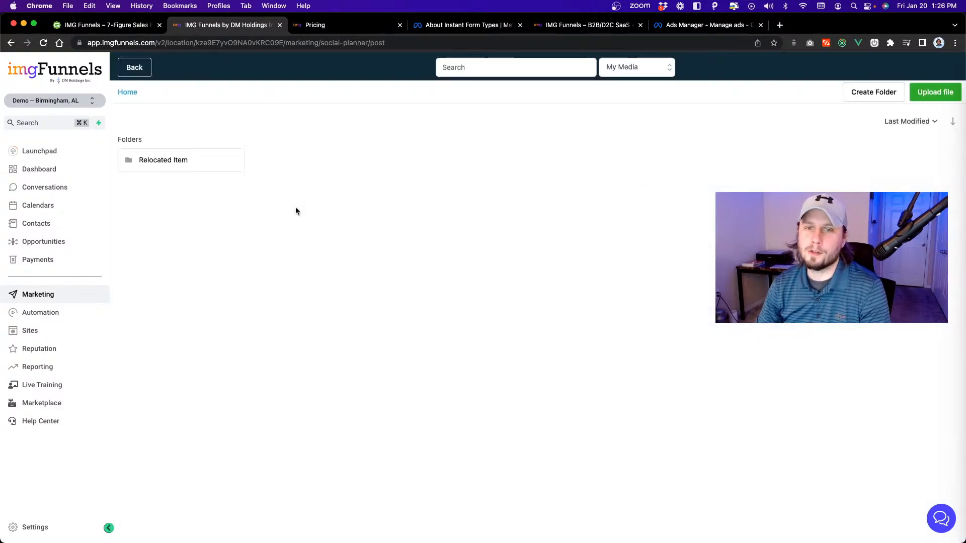
pyautogui.click(195, 161)
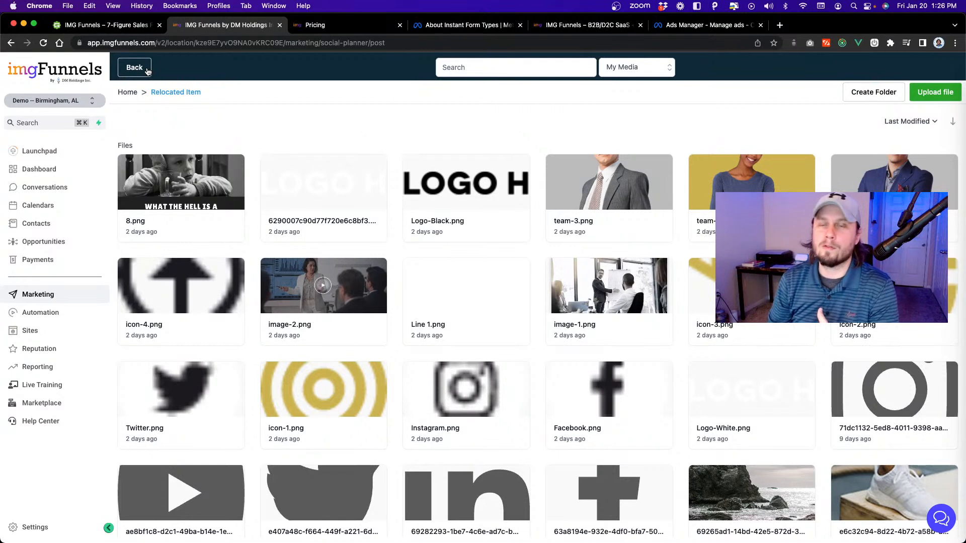
pyautogui.click(129, 94)
# Revisit the Traffic Entry 2 sources in Geru, leave the media library and unsaved post, and return to the planner calendar.
pyautogui.click(130, 30)
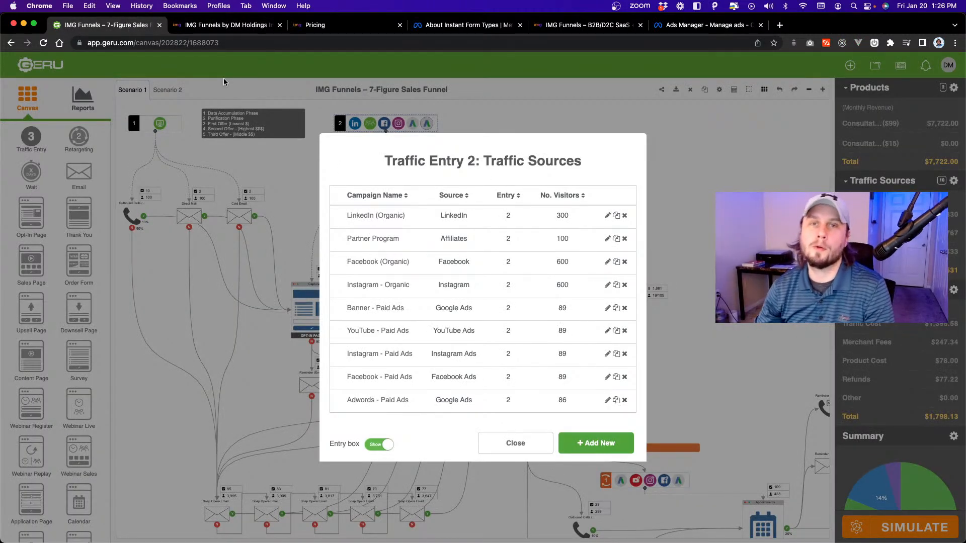
pyautogui.click(226, 25)
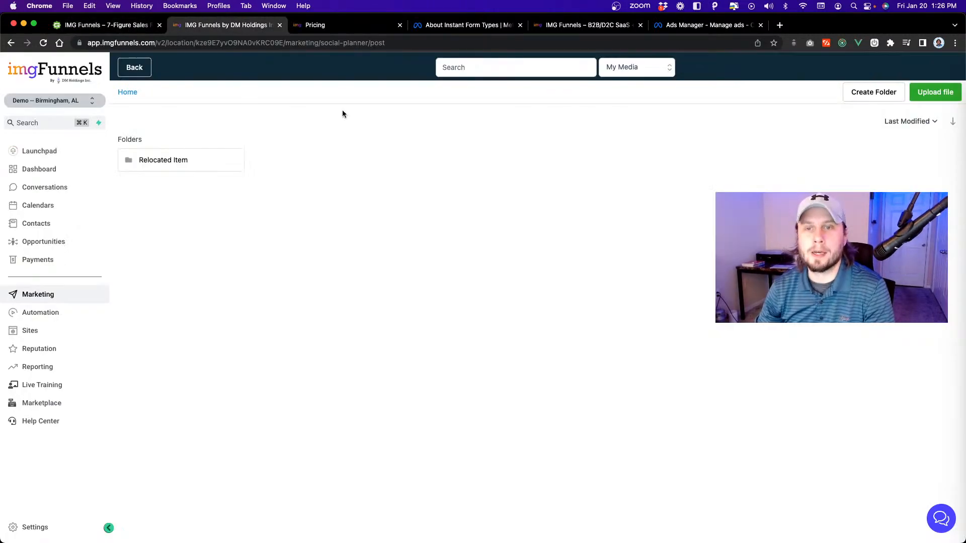
pyautogui.click(133, 69)
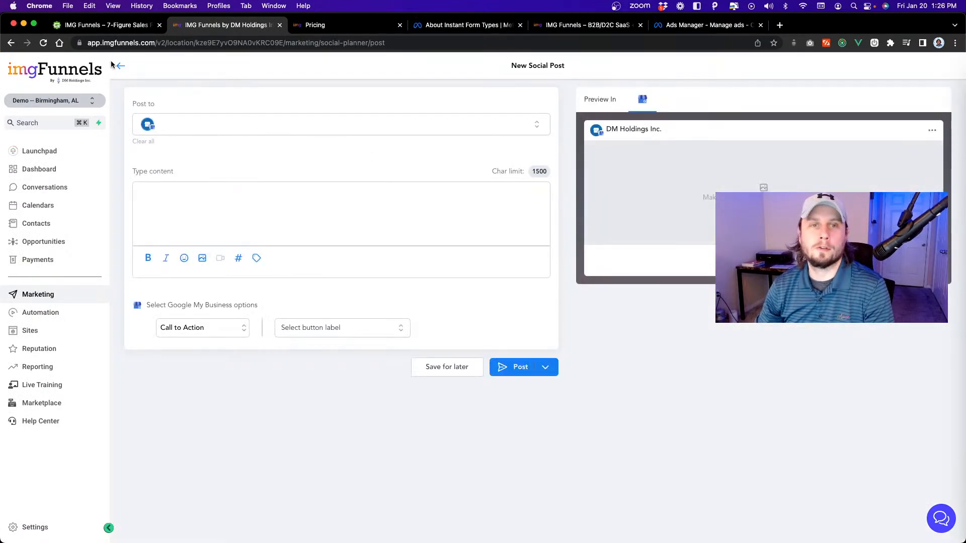
pyautogui.click(121, 66)
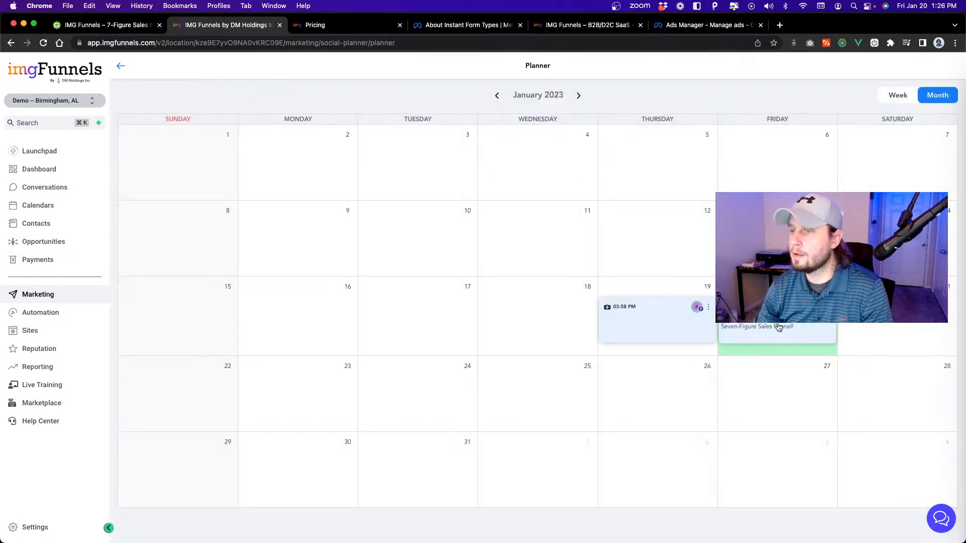
# Start a new social post for January 20, look through the accounts it can go to and return to Geru's Traffic Entry 2 sources.
pyautogui.click(778, 288)
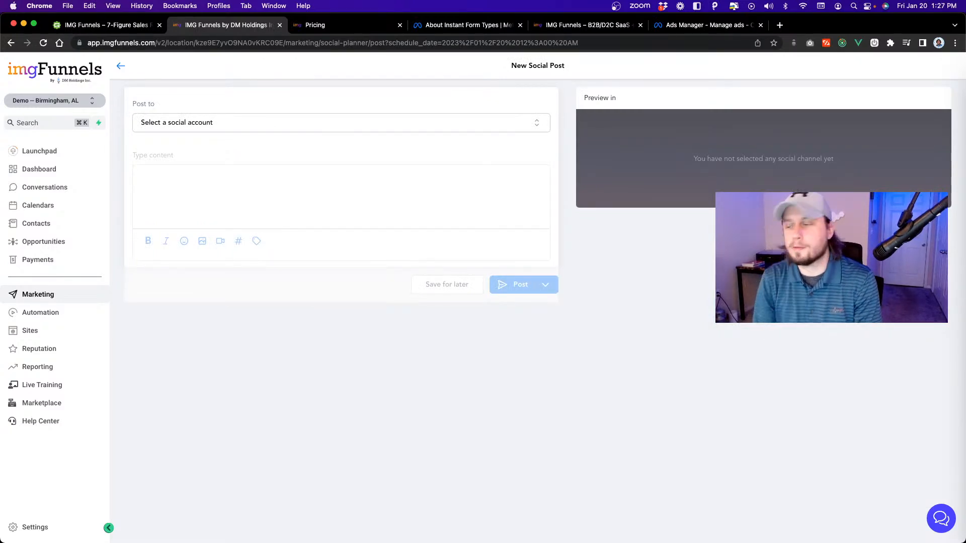
pyautogui.click(450, 122)
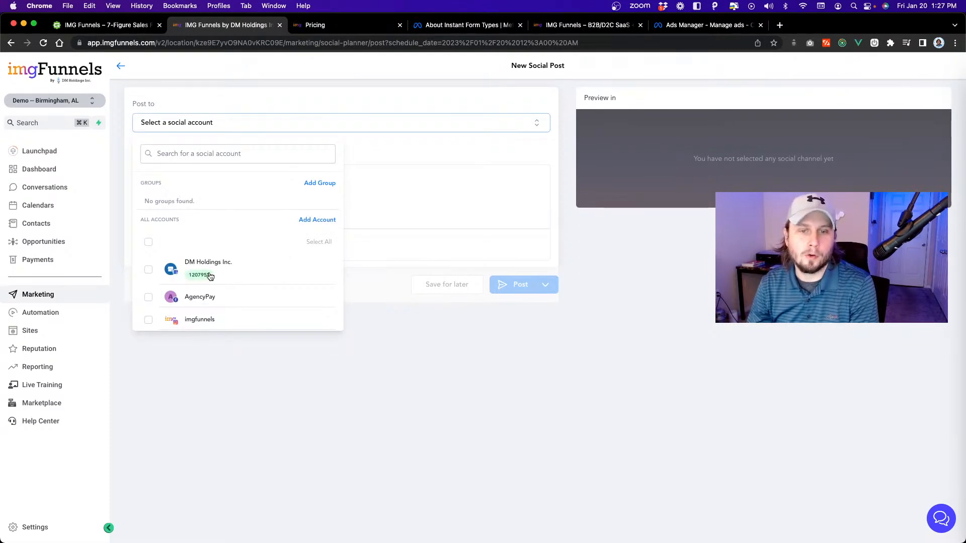
pyautogui.click(90, 25)
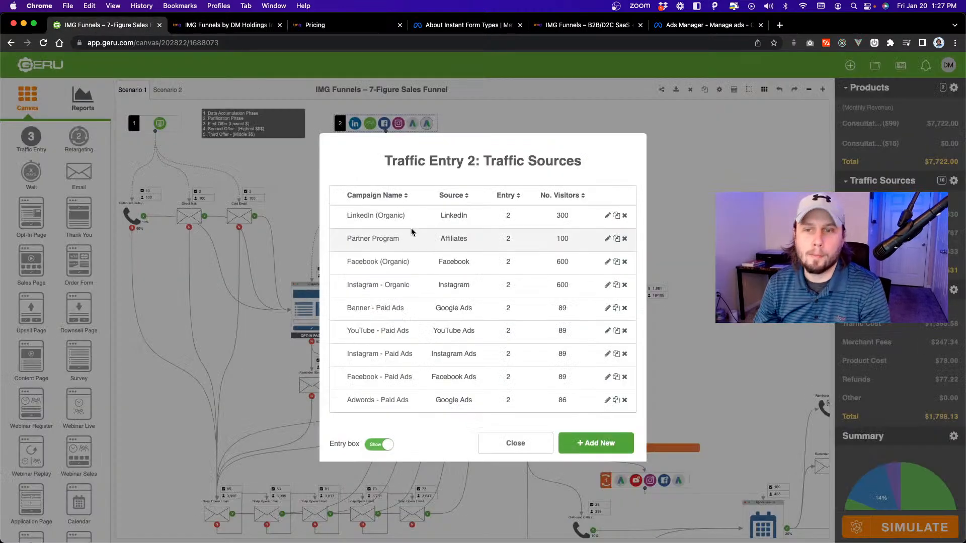
# Switch to Visual Studio Code and review the GMB, landscape and portrait platform lines under Social Media (Organic) in Campaign Overview.txt.
pyautogui.press('super+Tab')
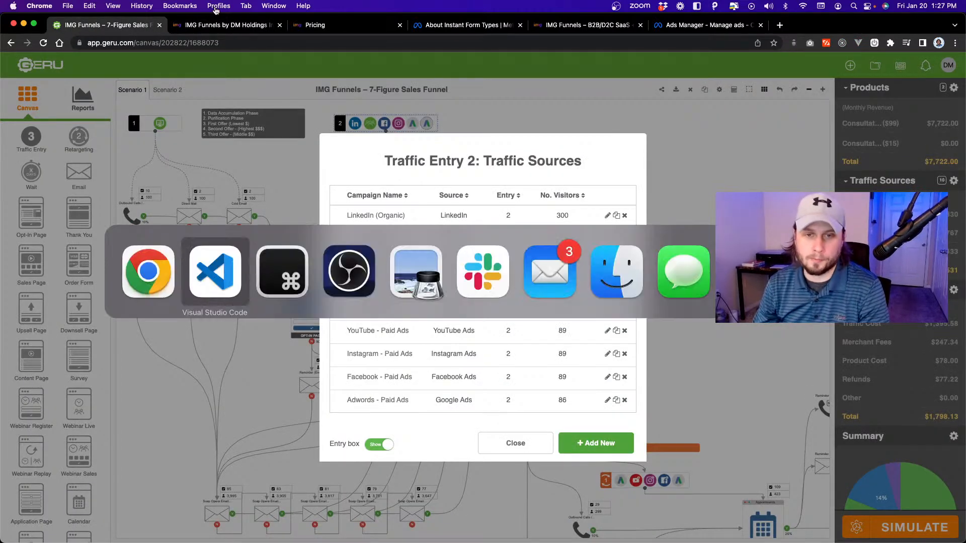
pyautogui.click(309, 113)
pyautogui.moveTo(289, 167); pyautogui.dragTo(206, 168)
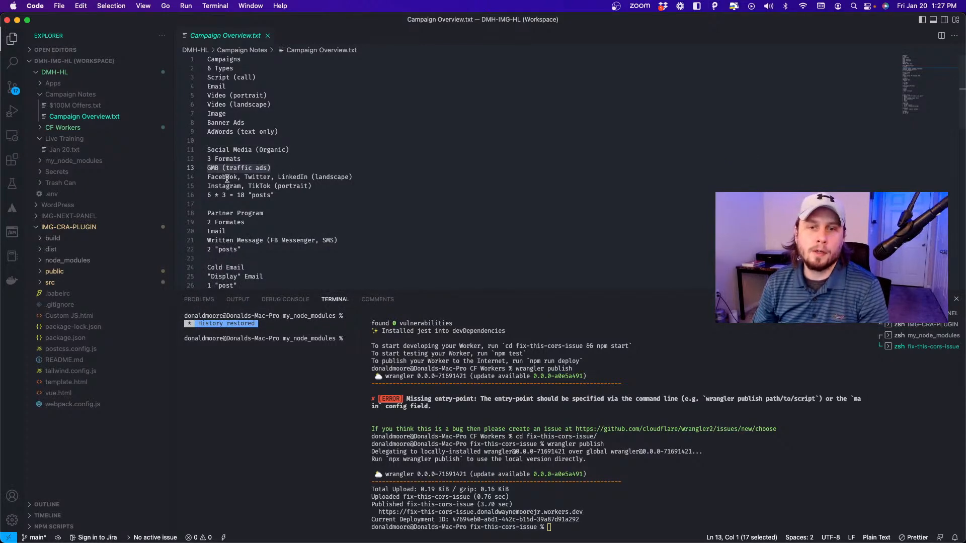
pyautogui.moveTo(209, 178)
pyautogui.mouseDown()
pyautogui.moveTo(312, 180)
pyautogui.moveTo(193, 186)
pyautogui.mouseUp()
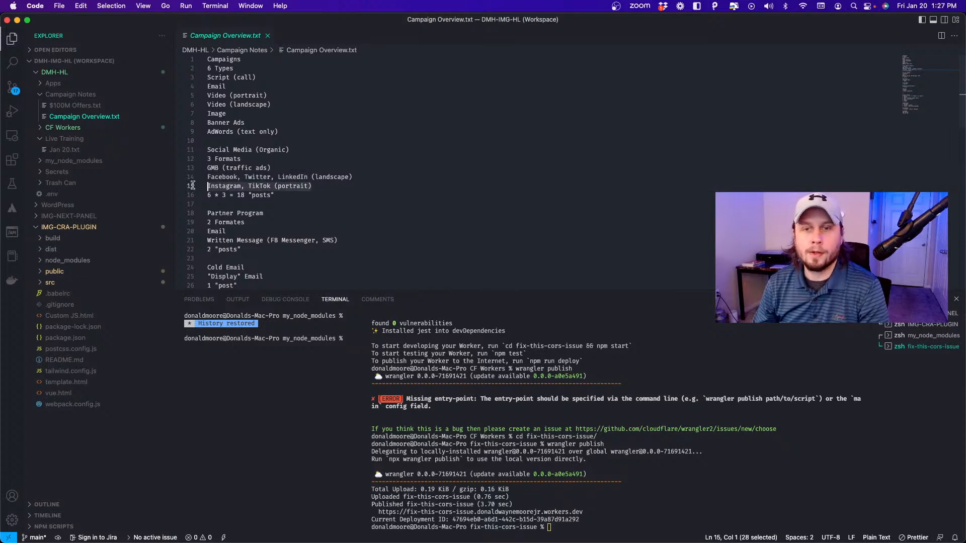
pyautogui.click(299, 196)
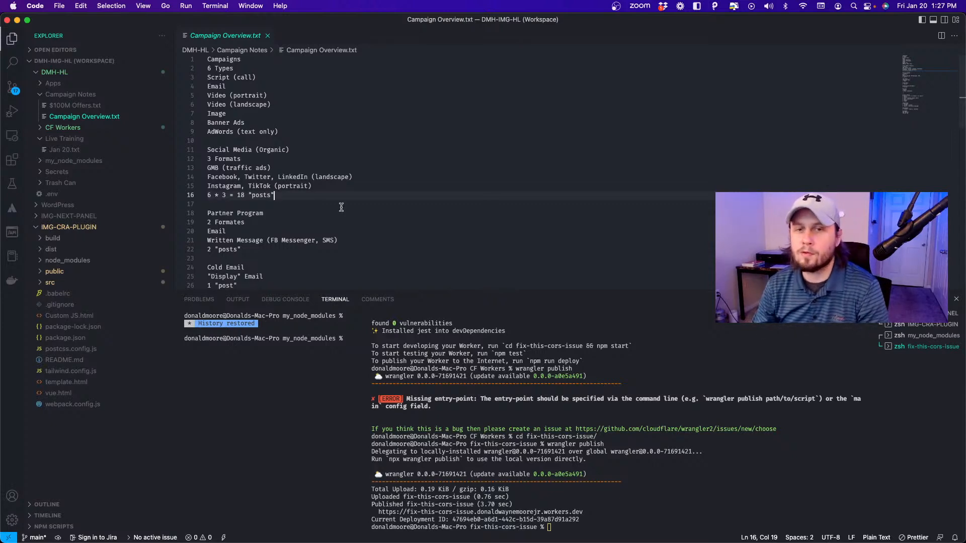
pyautogui.press('Up')
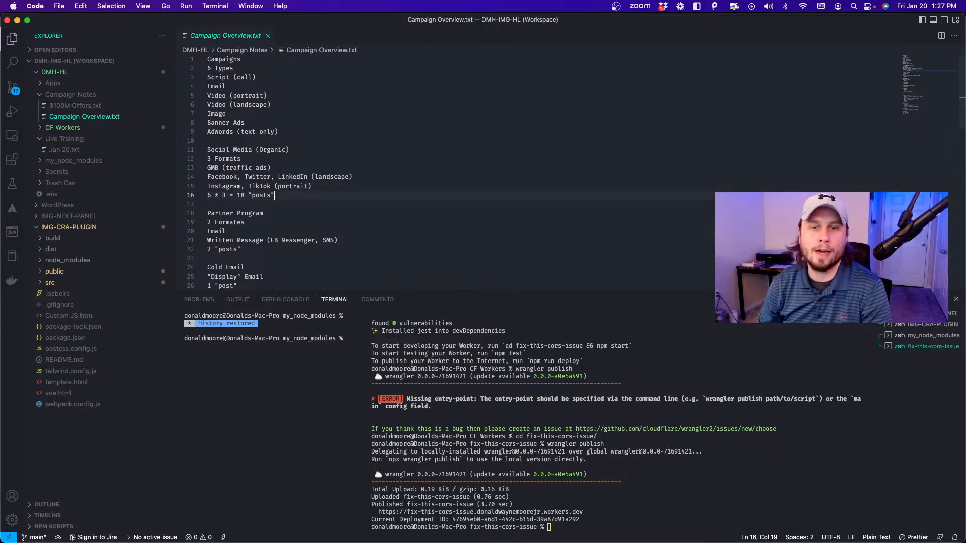
pyautogui.click(262, 186)
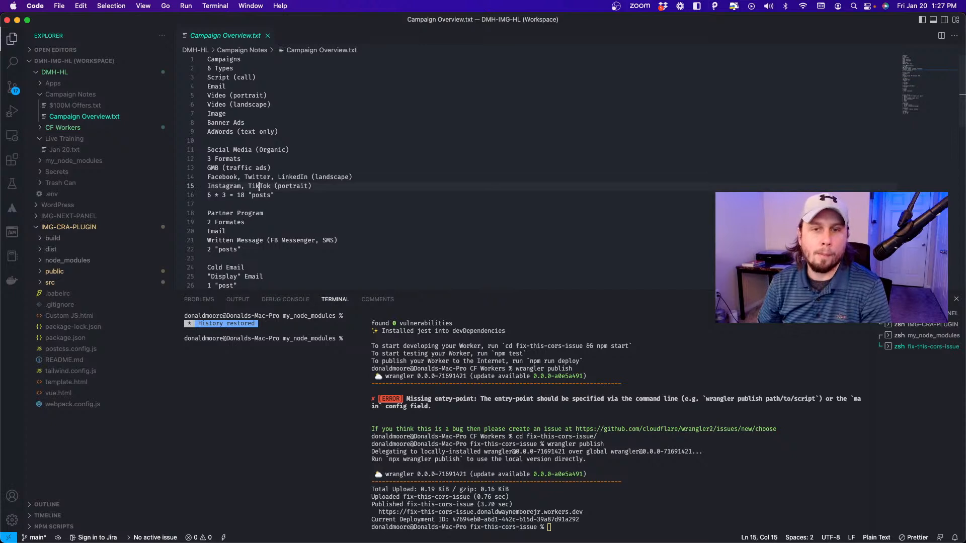
pyautogui.press('Left')
pyautogui.press('Left')
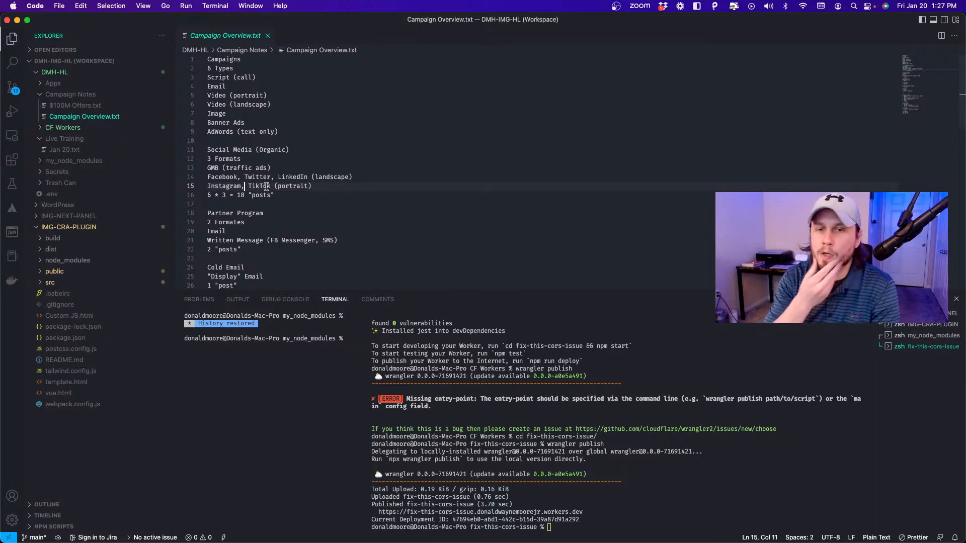
# Append "(36 individual posts on 6 platforms)" to the organic social media post calculation in Campaign Overview.txt and save the file.
pyautogui.click(291, 196)
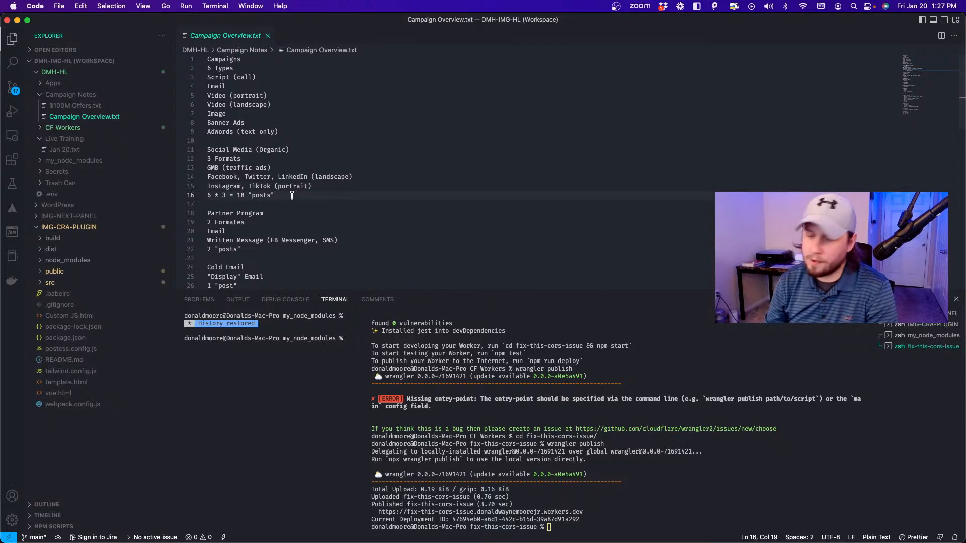
pyautogui.press('Return')
pyautogui.press('BackSpace')
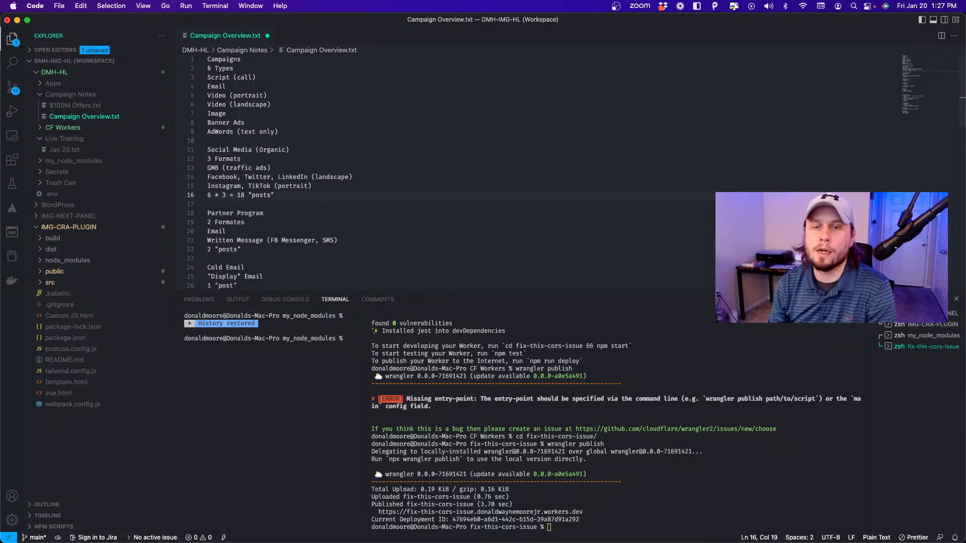
pyautogui.write('(3')
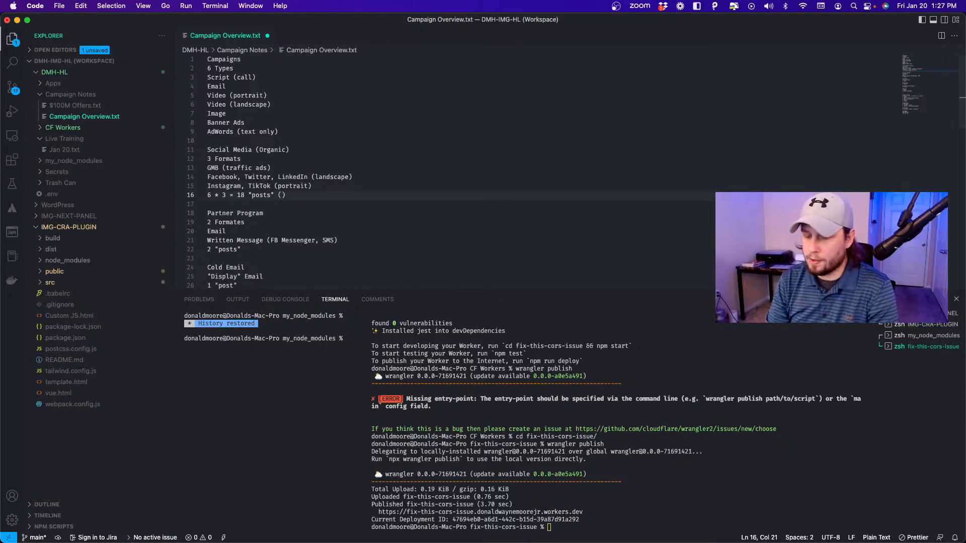
pyautogui.write('6 individ')
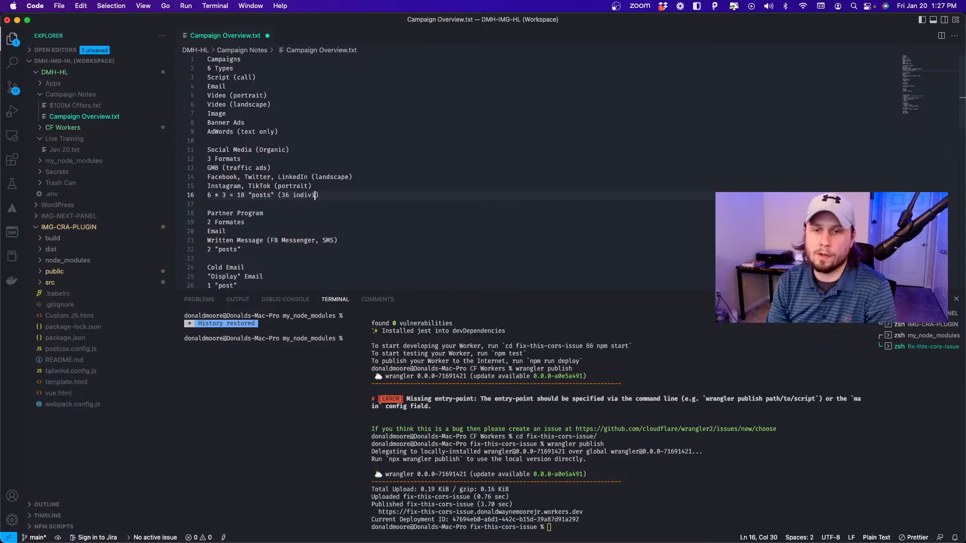
pyautogui.write('ual posts')
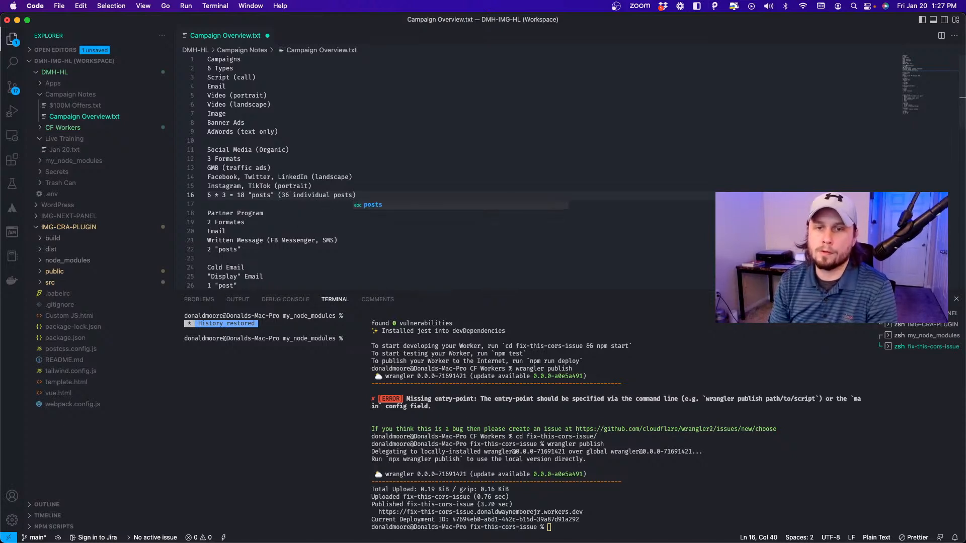
pyautogui.write(' on 6 platforms')
pyautogui.press('super+s')
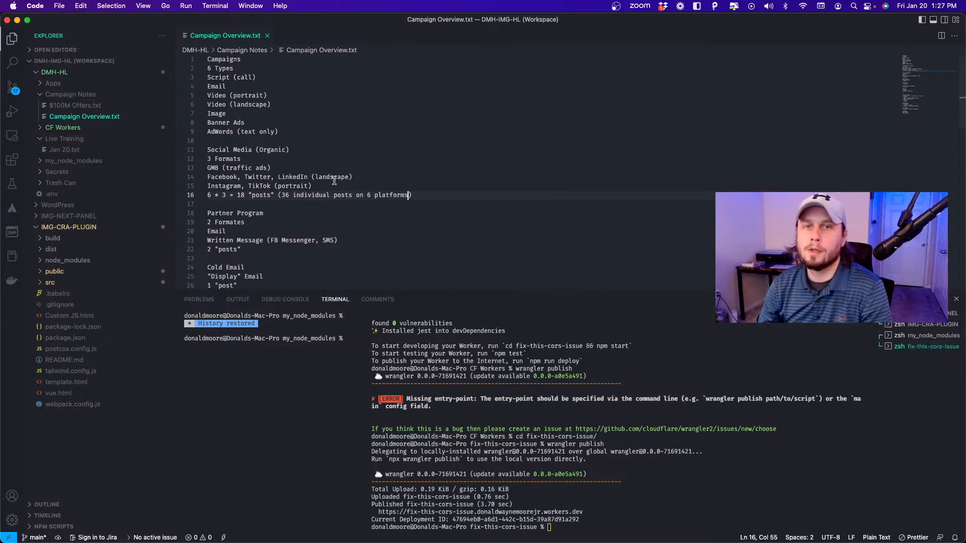
# Switch to Meta Ads Manager in Chrome and create a new auction campaign with the Leads objective.
pyautogui.press('super+Tab')
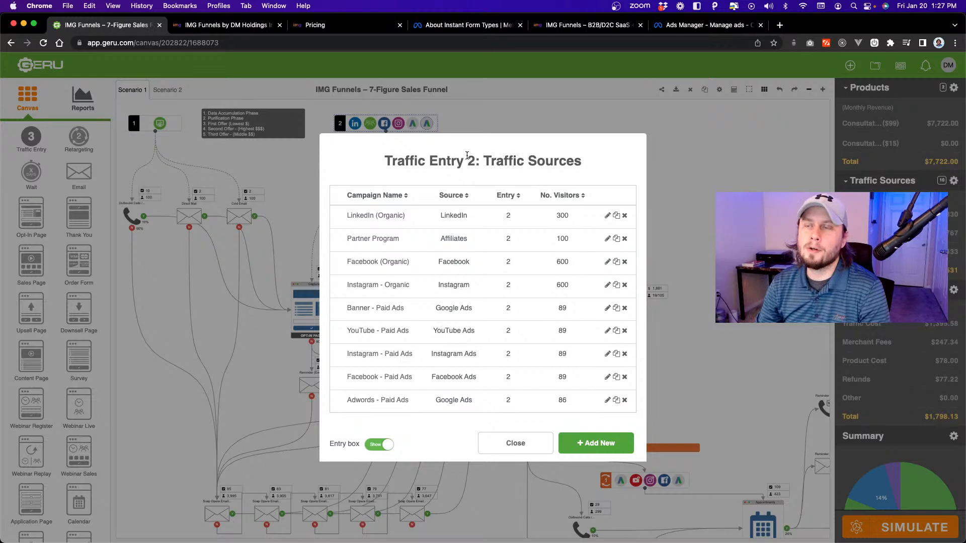
pyautogui.click(586, 25)
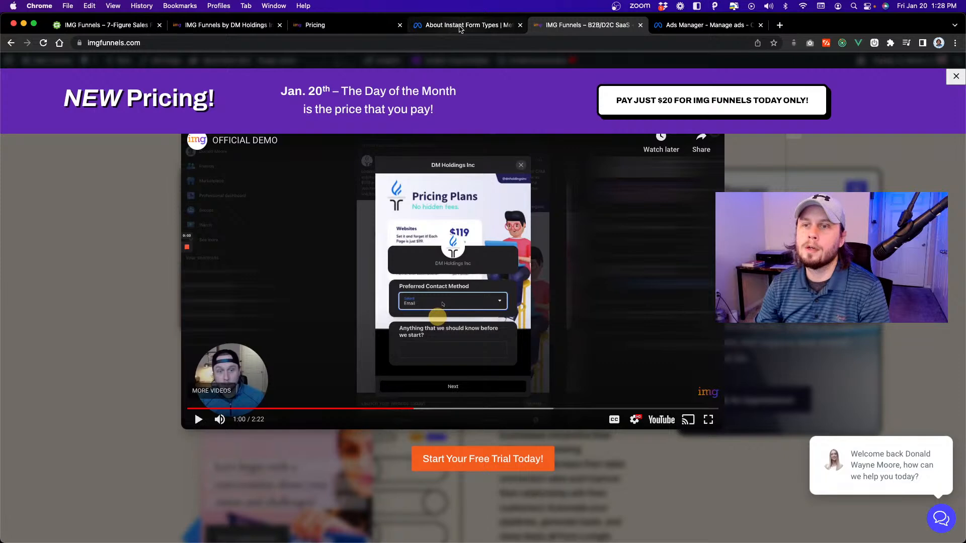
pyautogui.click(711, 28)
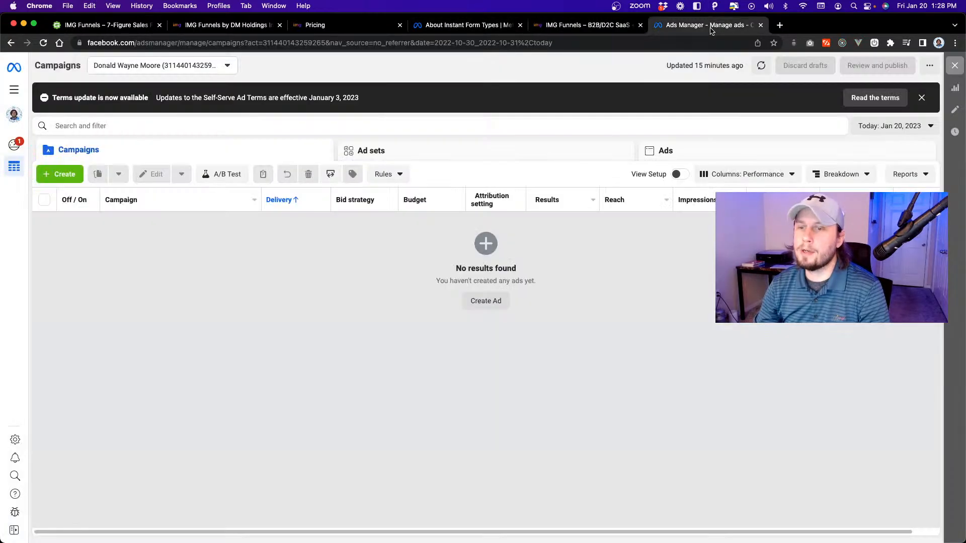
pyautogui.click(486, 302)
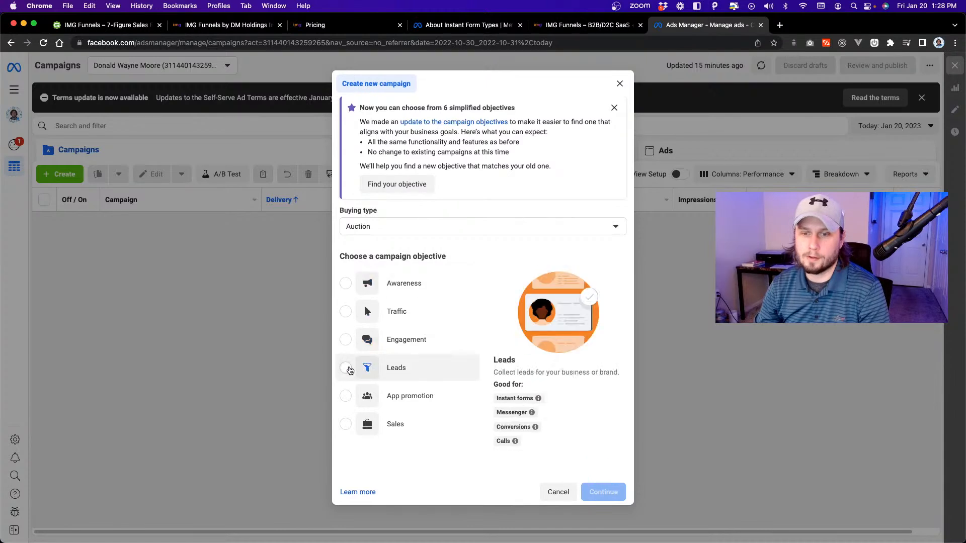
pyautogui.click(358, 367)
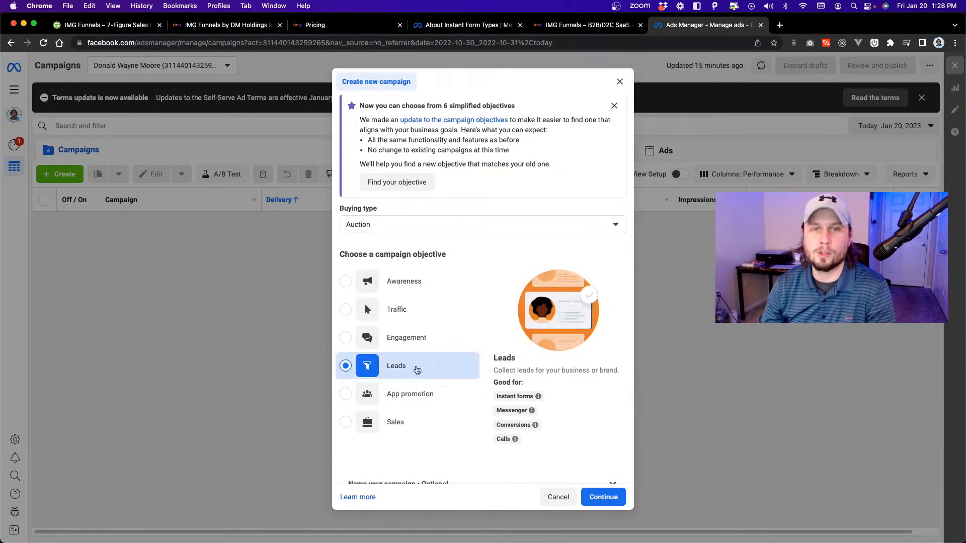
pyautogui.click(603, 497)
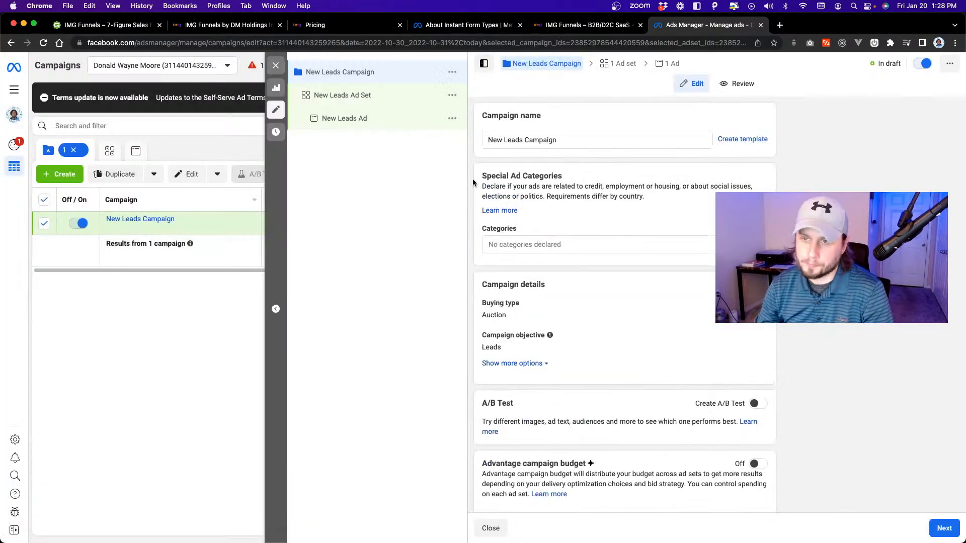
# Open the New Leads Ad, look through its setup, creative and destination settings, and start creating a new instant form.
pyautogui.click(332, 117)
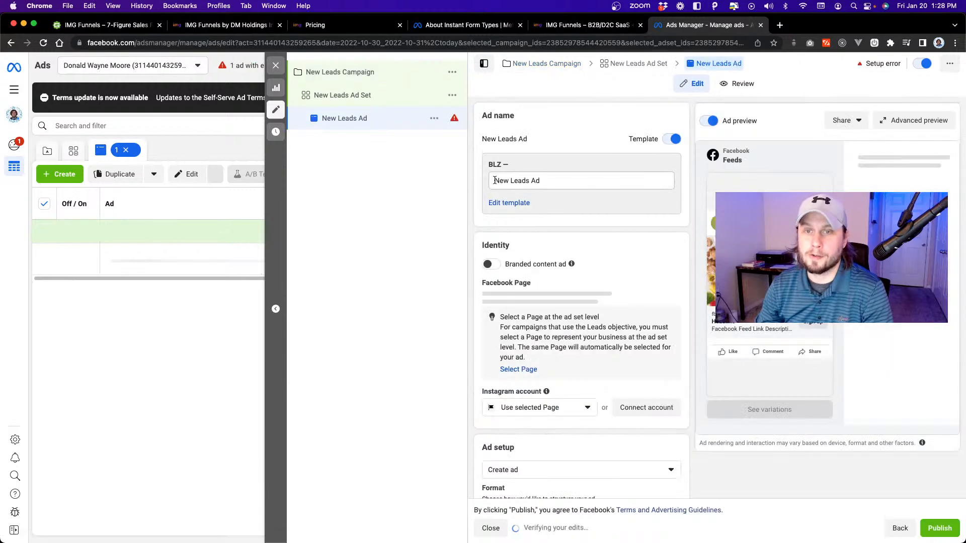
pyautogui.scroll(-8, 516, 174)
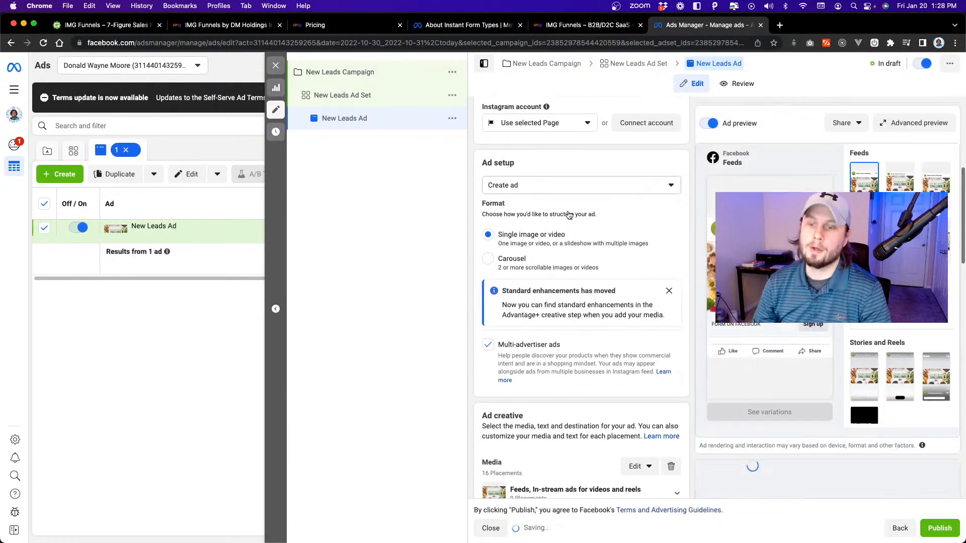
pyautogui.scroll(-5, 569, 211)
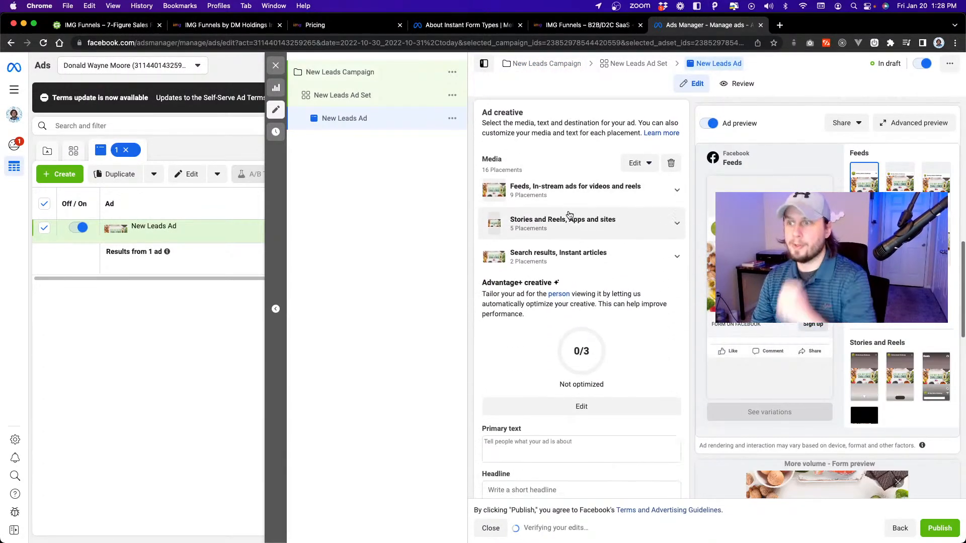
pyautogui.scroll(-8, 569, 215)
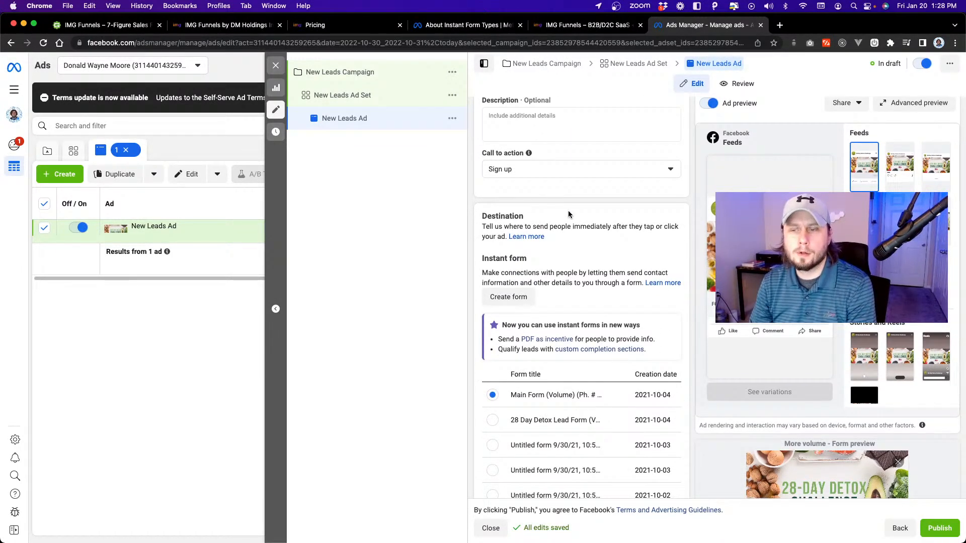
pyautogui.scroll(-5, 571, 295)
pyautogui.scroll(3, 621, 321)
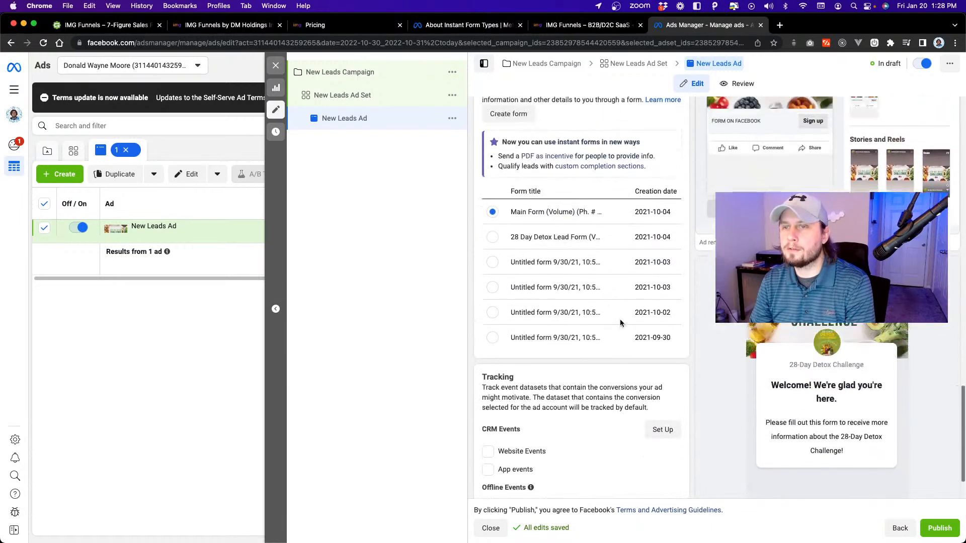
pyautogui.click(508, 172)
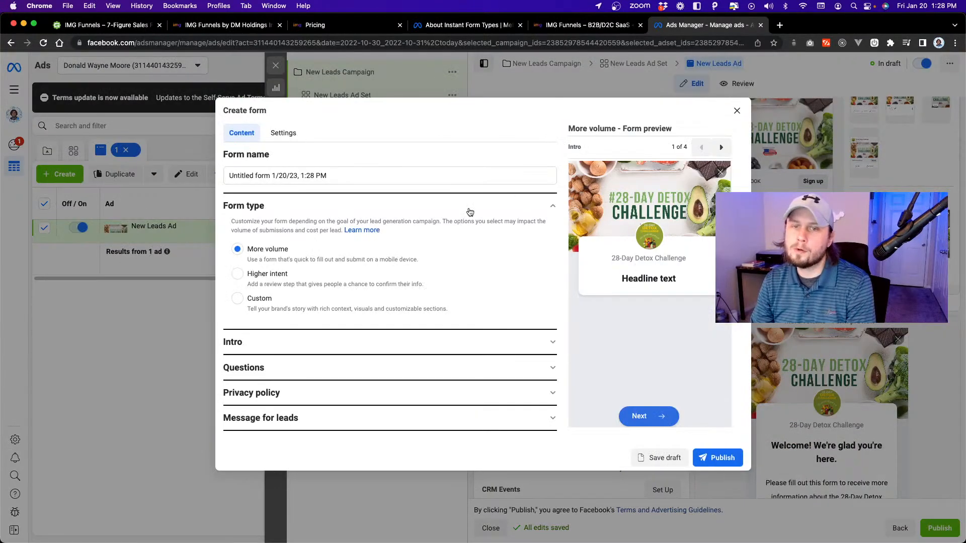
# Compare the More volume and Higher intent form types, viewing the lead message and review screen, and leave the form on More volume.
pyautogui.click(237, 274)
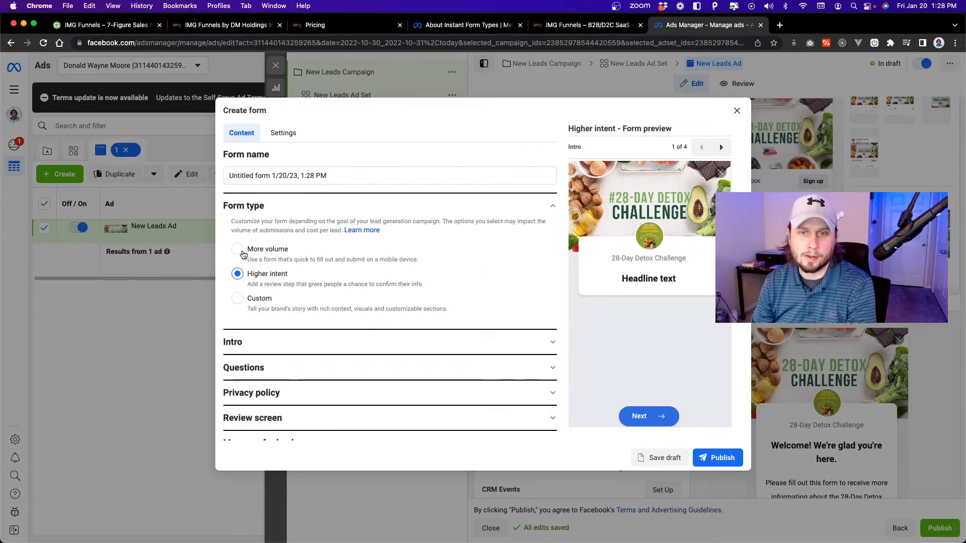
pyautogui.click(237, 250)
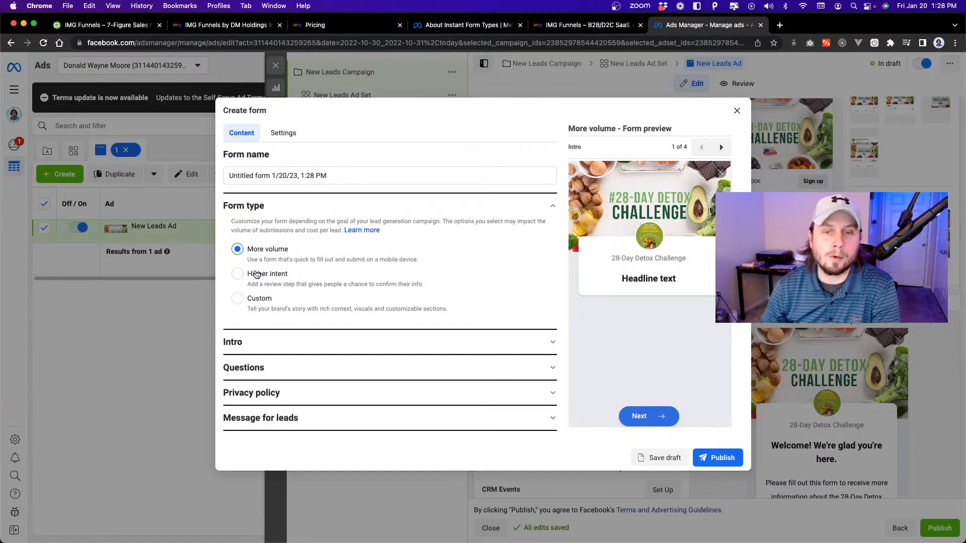
pyautogui.click(237, 274)
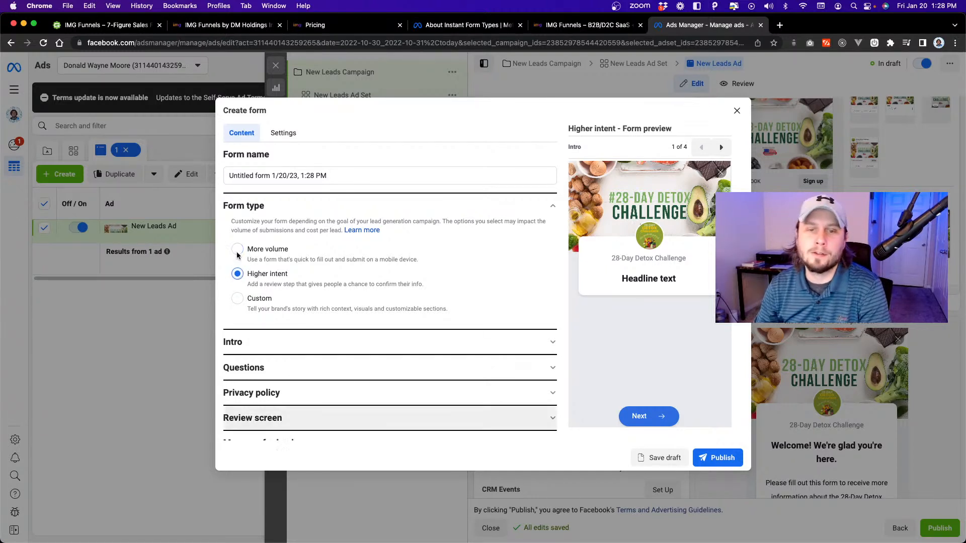
pyautogui.click(345, 438)
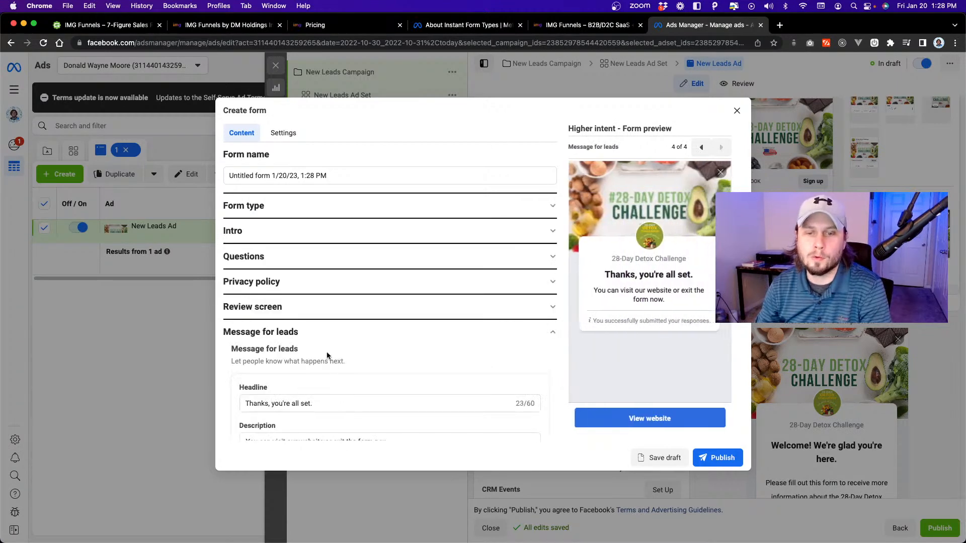
pyautogui.click(332, 308)
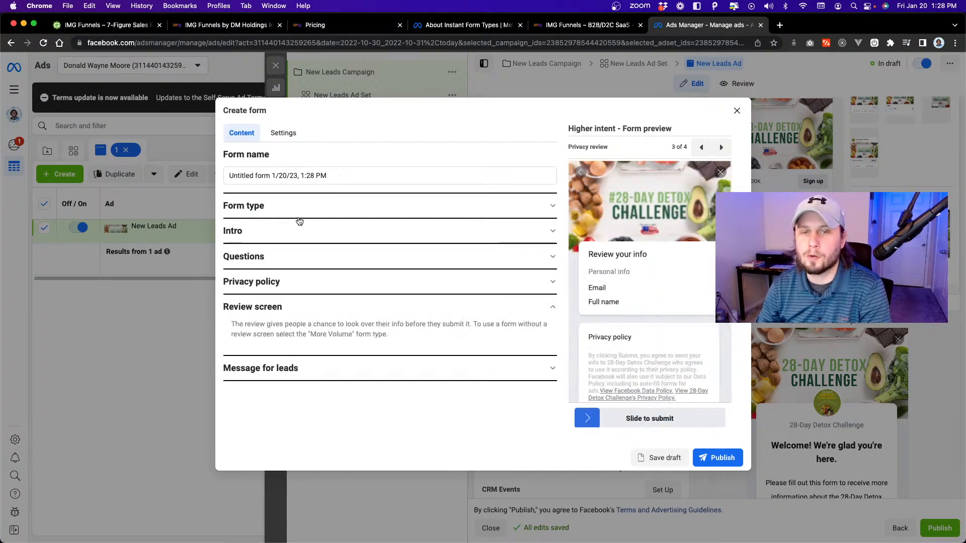
pyautogui.click(276, 204)
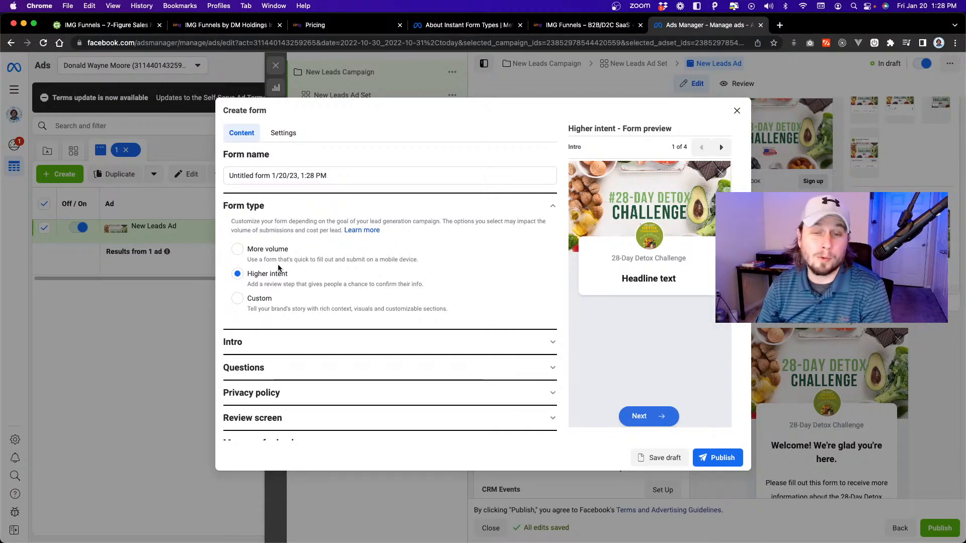
pyautogui.click(239, 251)
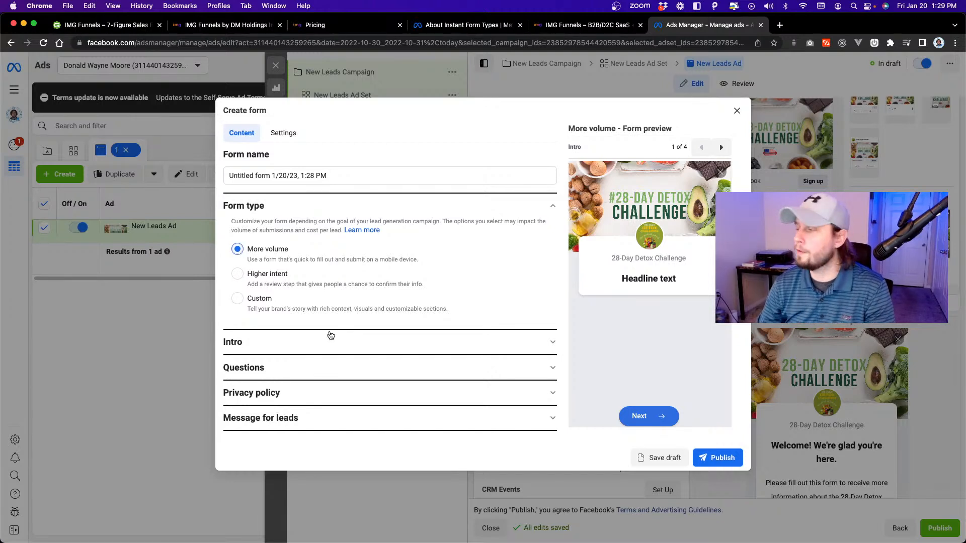
# Keep the ad image as the form intro background and set the greeting headline to "Welcome to the 28-Day Challenge!".
pyautogui.click(330, 338)
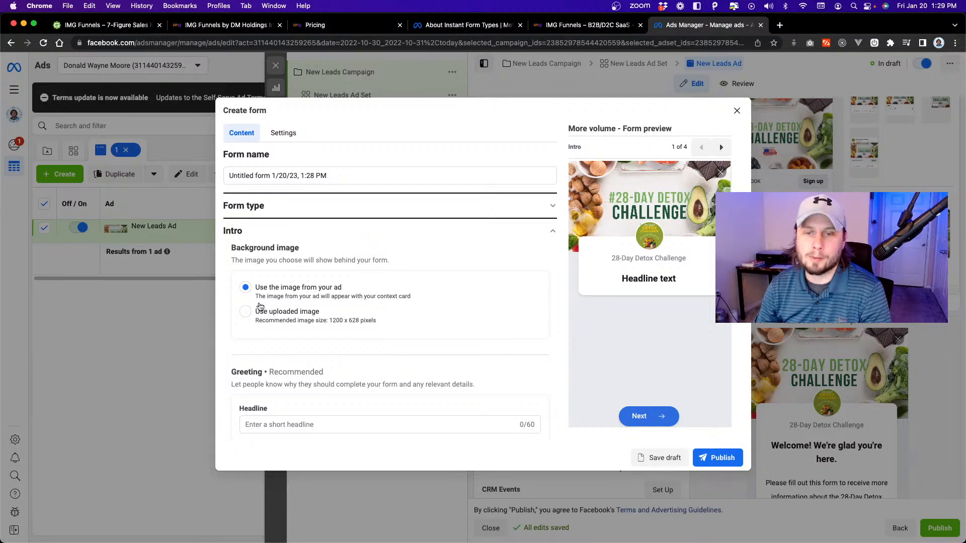
pyautogui.scroll(-3, 256, 312)
pyautogui.click(313, 314)
pyautogui.write('Welcome!')
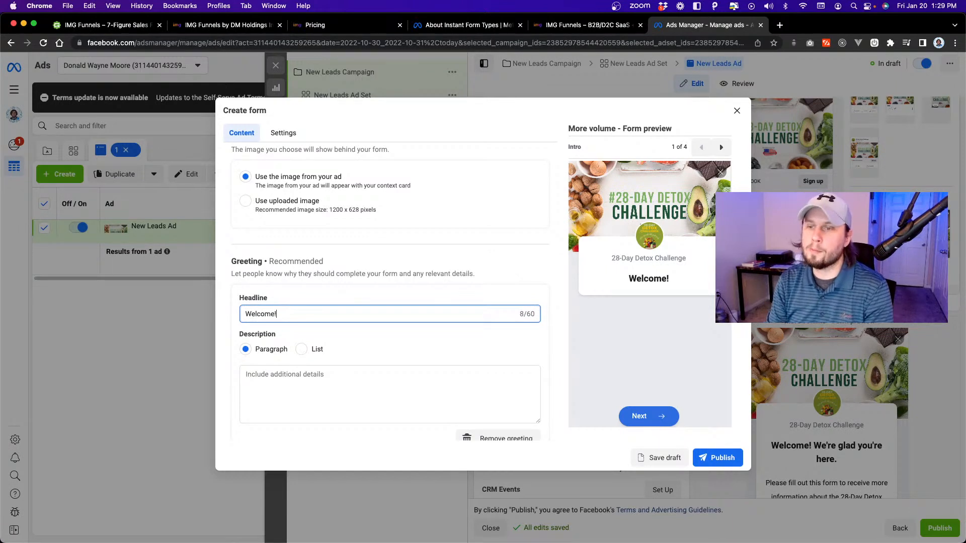
pyautogui.press('BackSpace')
pyautogui.write('to the 28-')
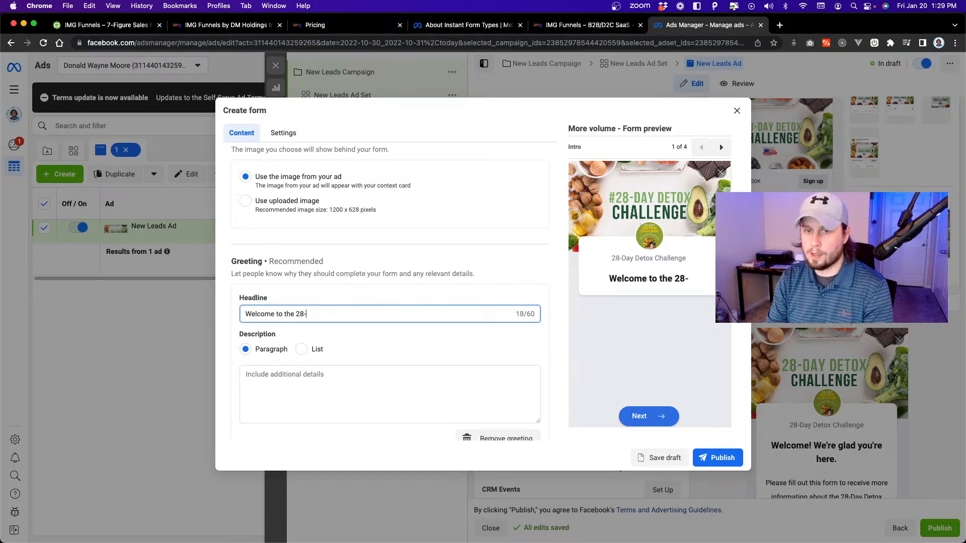
pyautogui.write('Day Challenge!')
pyautogui.press('Tab')
pyautogui.press('Tab')
pyautogui.press('Tab')
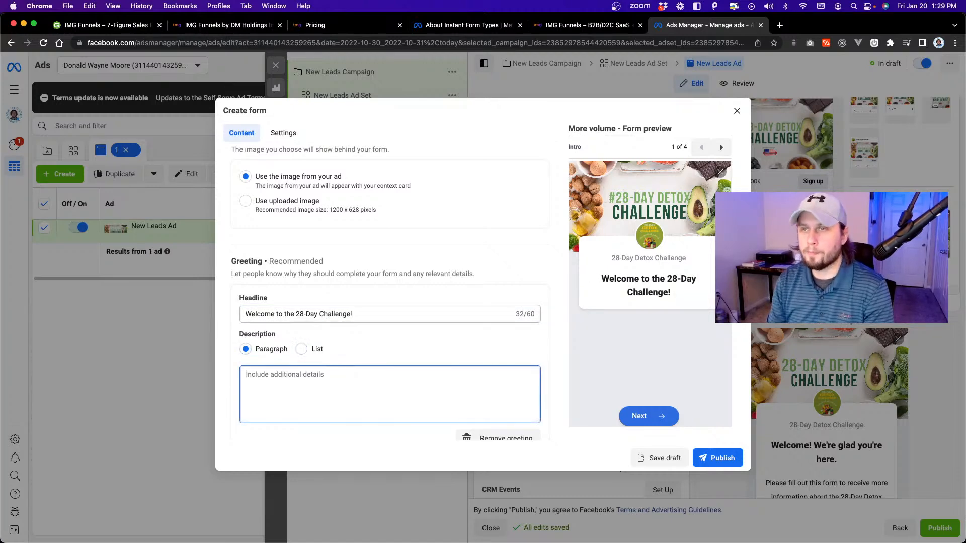
# Open the OpenAI website in a new browser tab, go to its API page and start logging in.
pyautogui.click(778, 25)
pyautogui.write('openai')
pyautogui.press('Return')
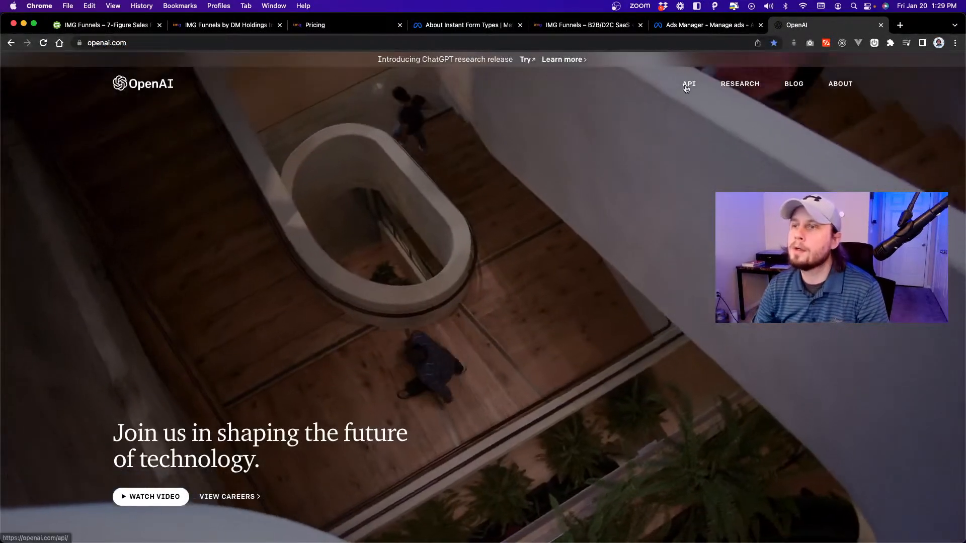
pyautogui.click(686, 89)
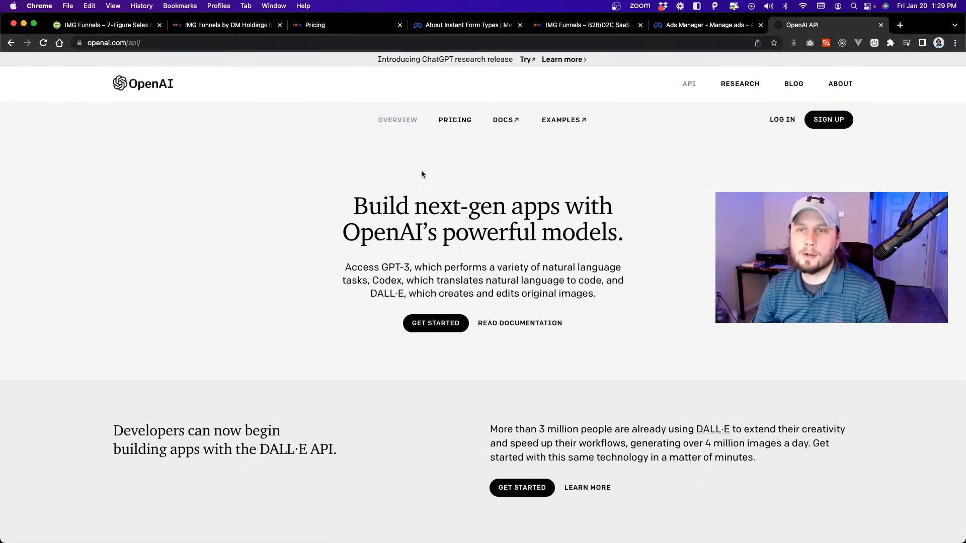
pyautogui.click(788, 118)
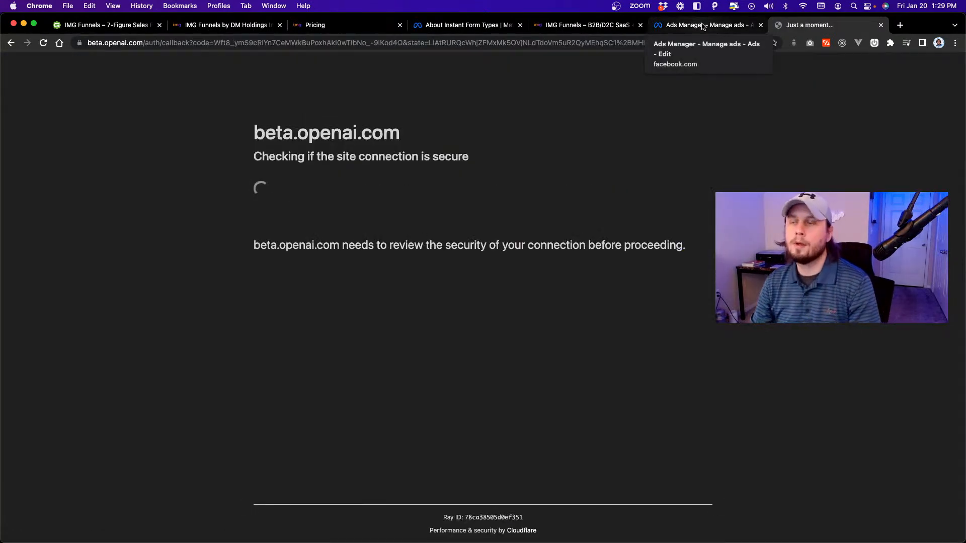
# Switch back to Ads Manager and open the Questions section of the lead form.
pyautogui.click(703, 26)
pyautogui.scroll(-5, 494, 248)
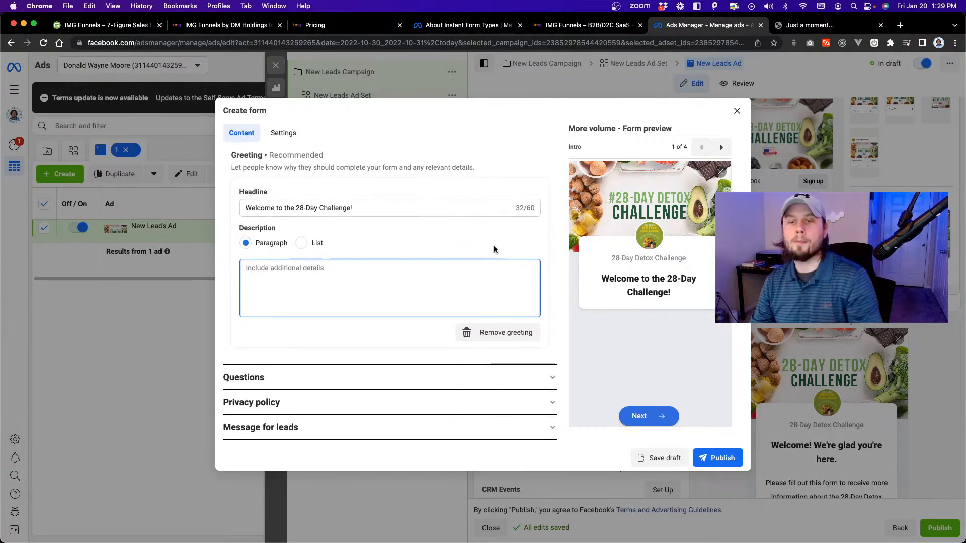
pyautogui.click(418, 378)
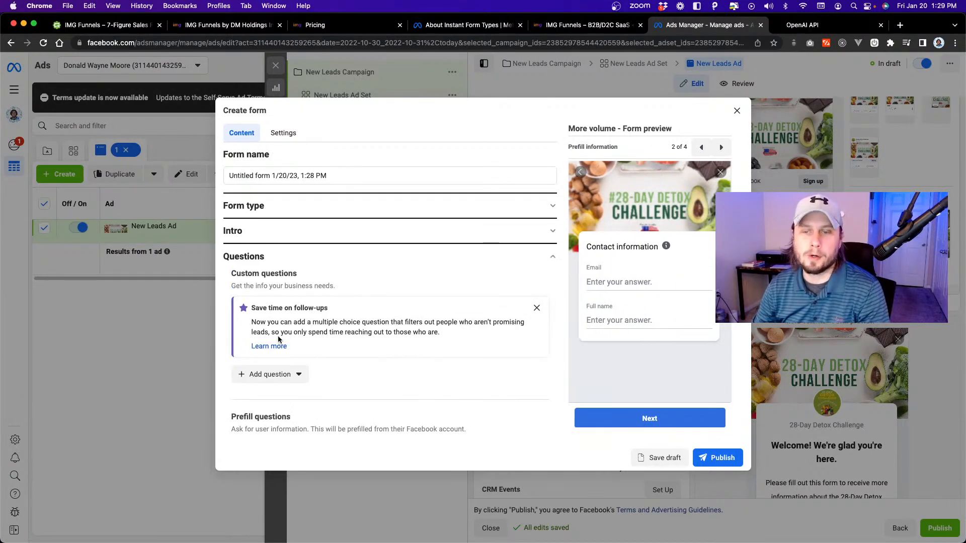
pyautogui.scroll(-1, 278, 340)
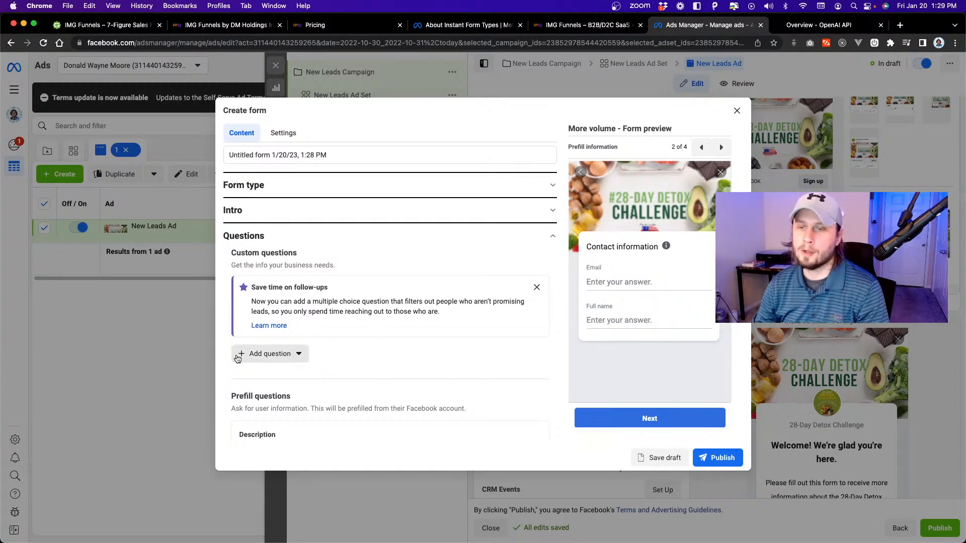
# Add a custom short answer question named "Phone Number" to the lead form.
pyautogui.click(254, 354)
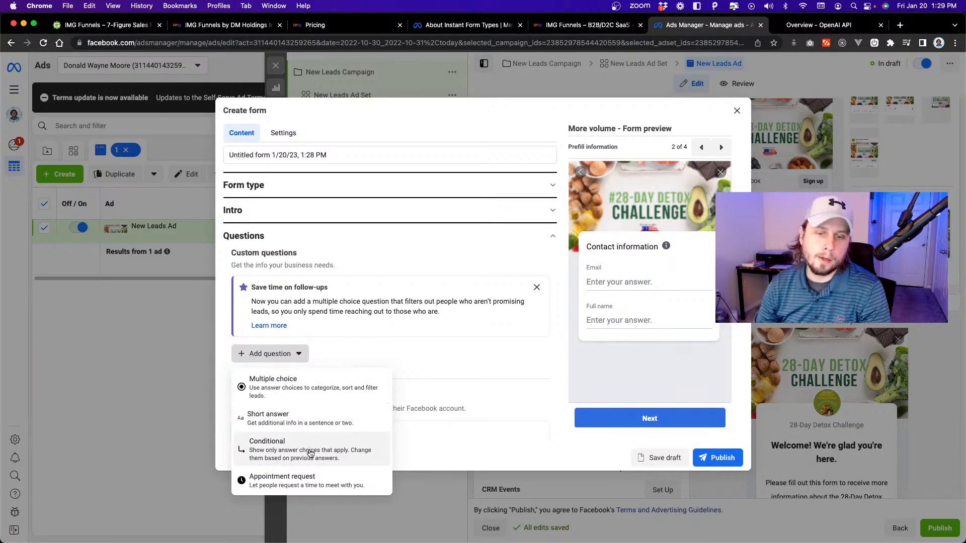
pyautogui.click(296, 412)
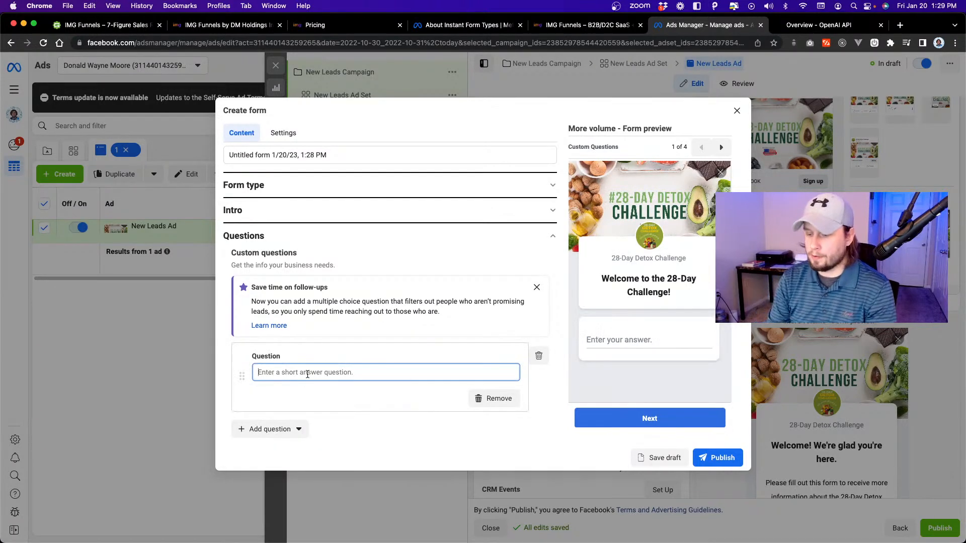
pyautogui.write('Phone Number')
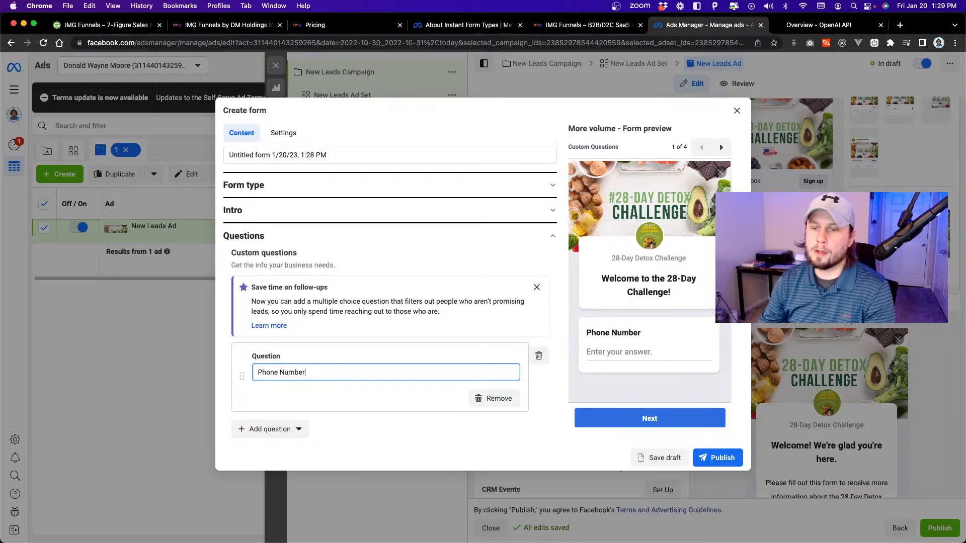
# Add a custom short answer question named "Email" and place it above the Phone Number question.
pyautogui.scroll(-2, 245, 379)
pyautogui.click(266, 390)
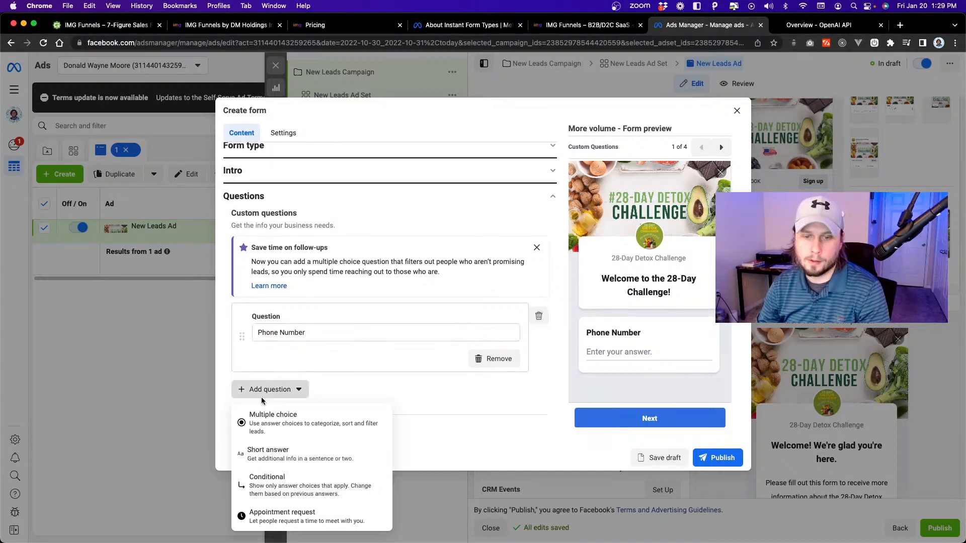
pyautogui.click(281, 465)
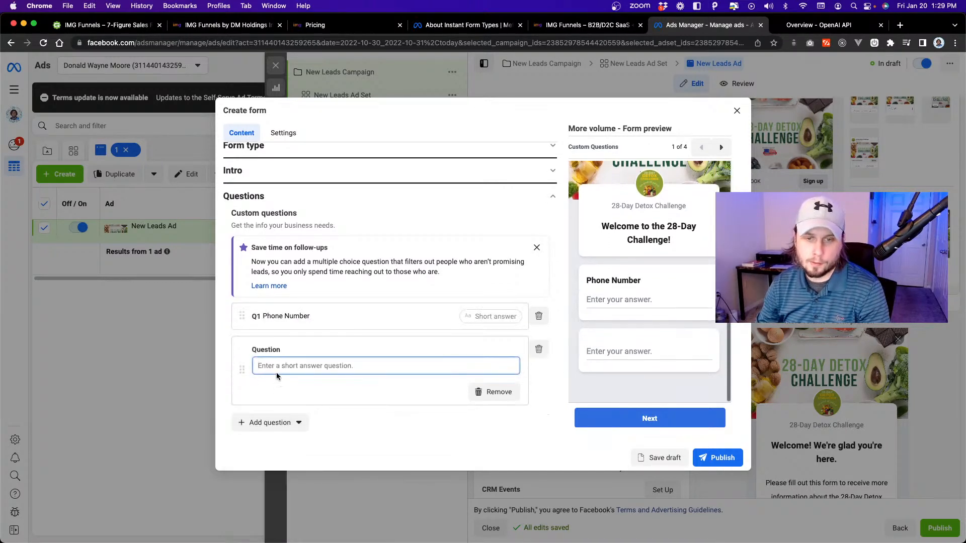
pyautogui.write('Email')
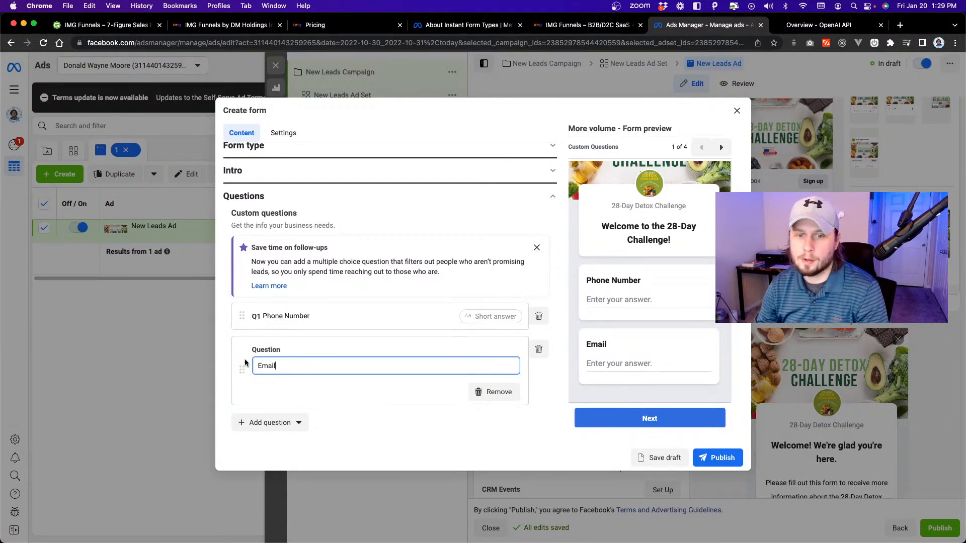
pyautogui.moveTo(243, 374); pyautogui.dragTo(266, 328)
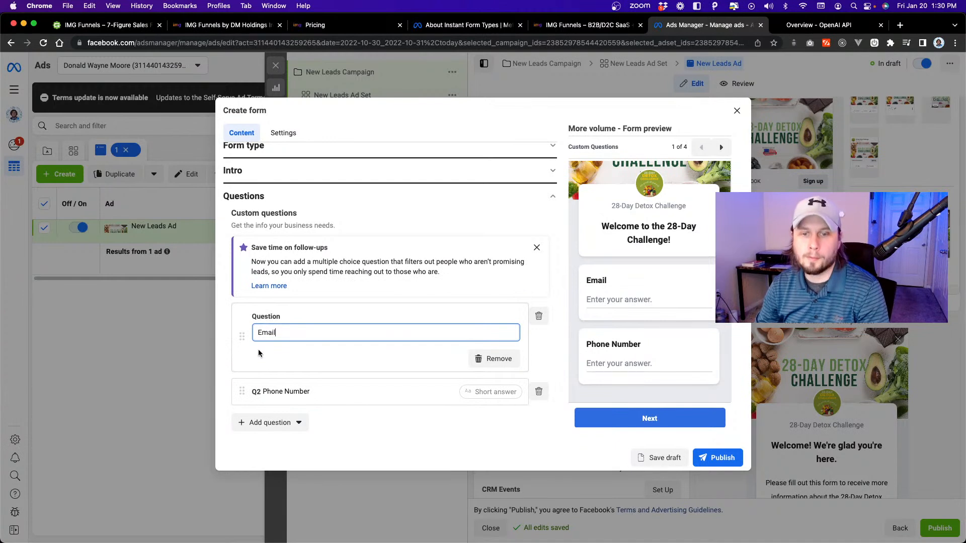
# Add a custom short answer question named "Full Name" and place it first in the custom questions.
pyautogui.click(269, 423)
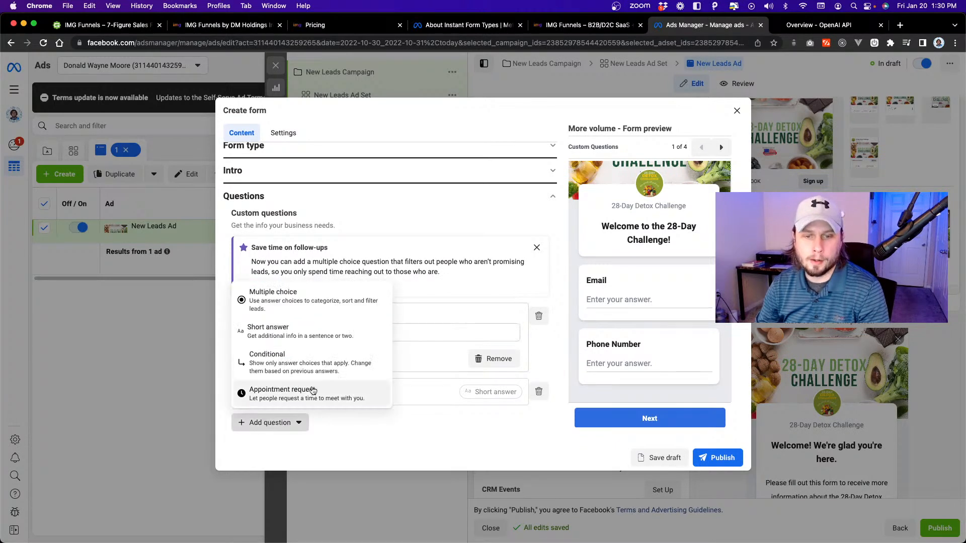
pyautogui.click(311, 334)
pyautogui.write('Full Nanmeme')
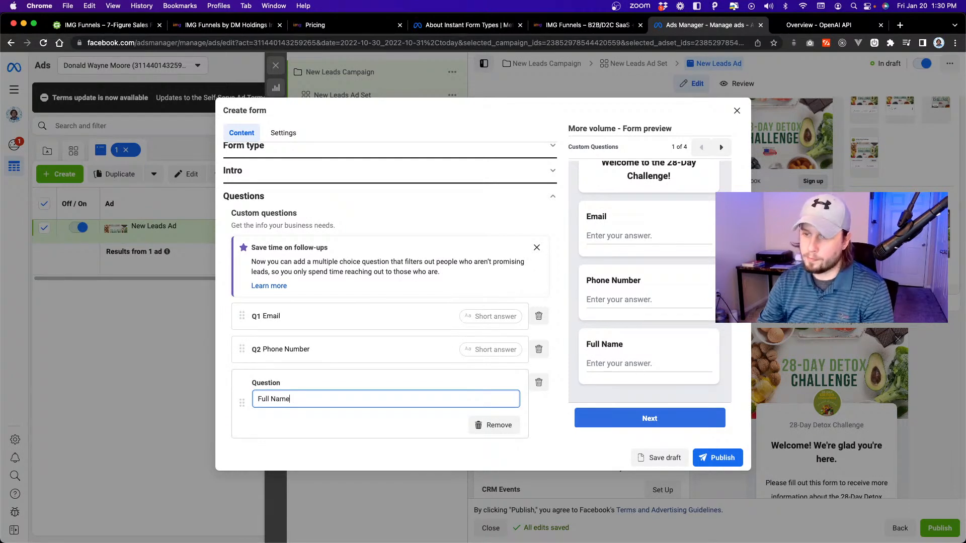
pyautogui.moveTo(240, 401); pyautogui.dragTo(250, 312)
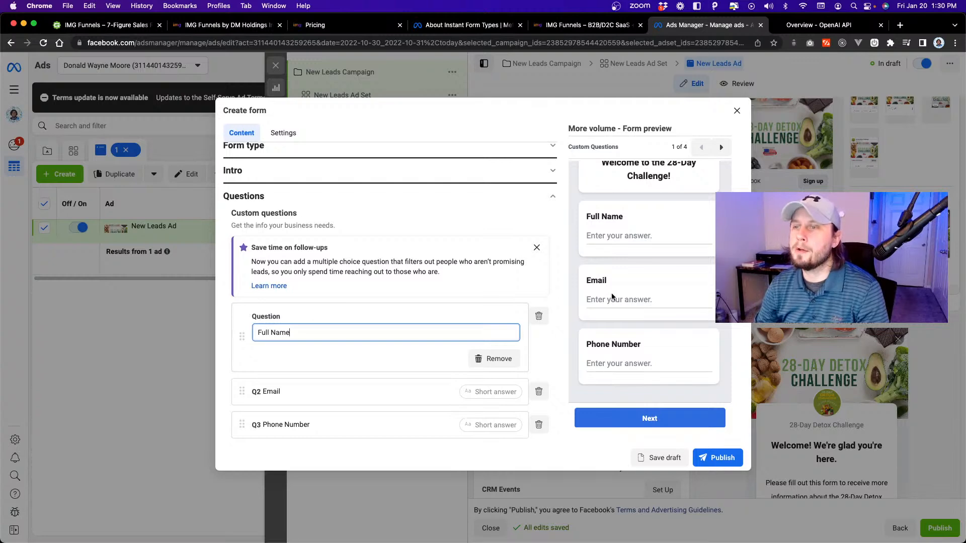
# Review the prefill questions and delete the Email and Full Name custom questions that duplicate them.
pyautogui.scroll(5, 612, 298)
pyautogui.scroll(-5, 608, 299)
pyautogui.scroll(-6, 499, 300)
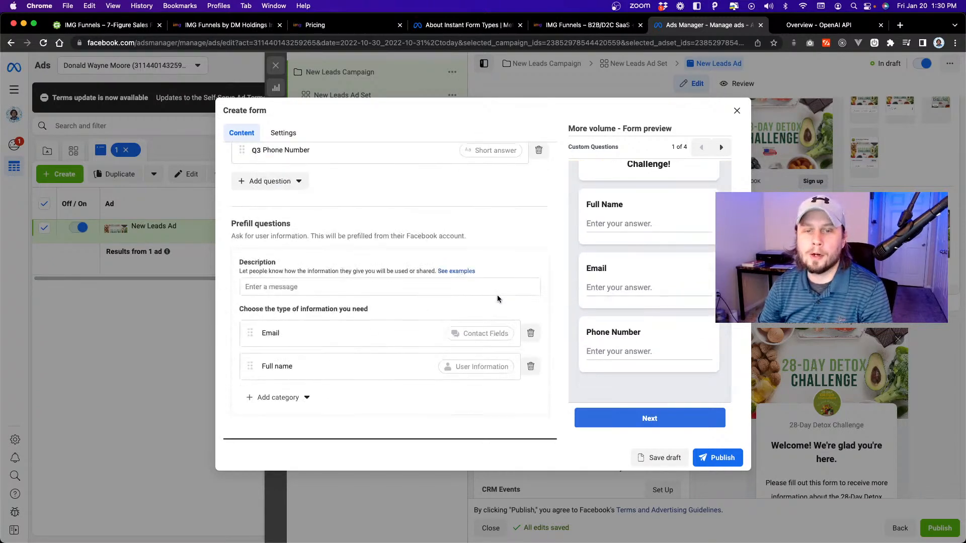
pyautogui.click(347, 245)
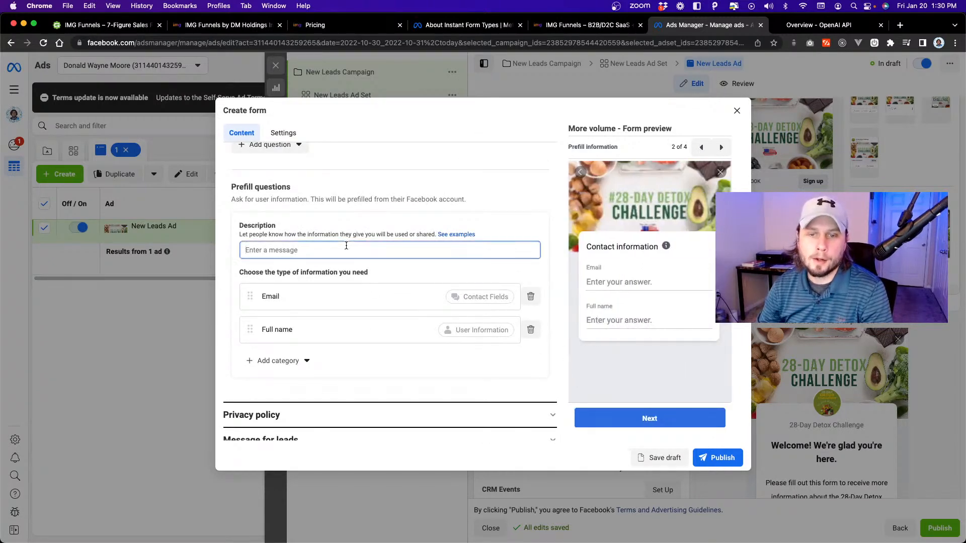
pyautogui.scroll(5, 346, 246)
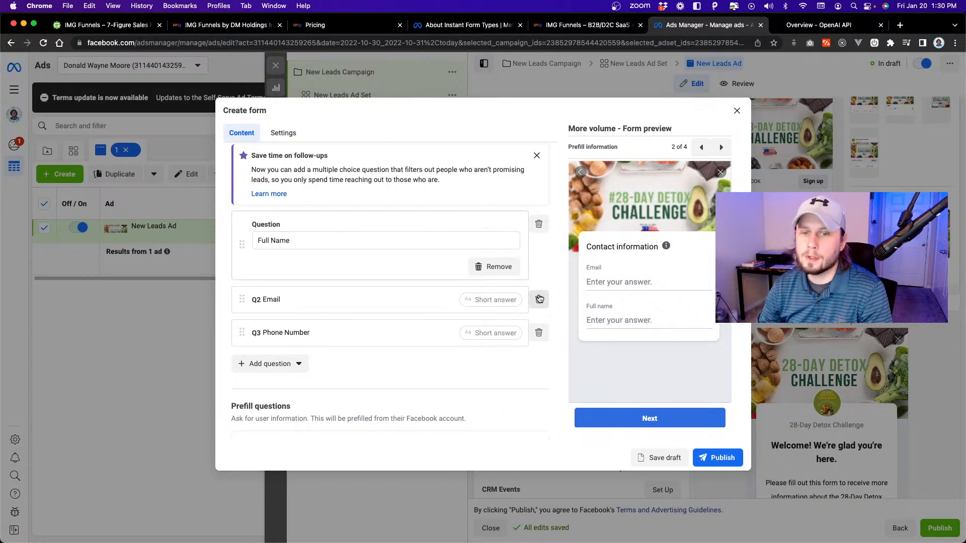
pyautogui.click(540, 299)
pyautogui.click(538, 223)
# Add the Phone number contact field to the prefill questions and delete the custom Phone Number question.
pyautogui.scroll(-2, 468, 316)
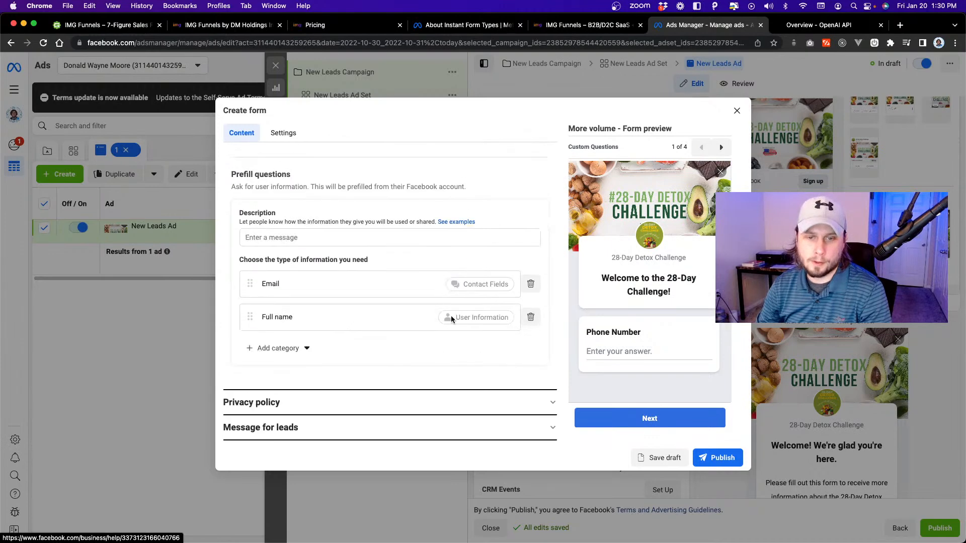
pyautogui.click(275, 350)
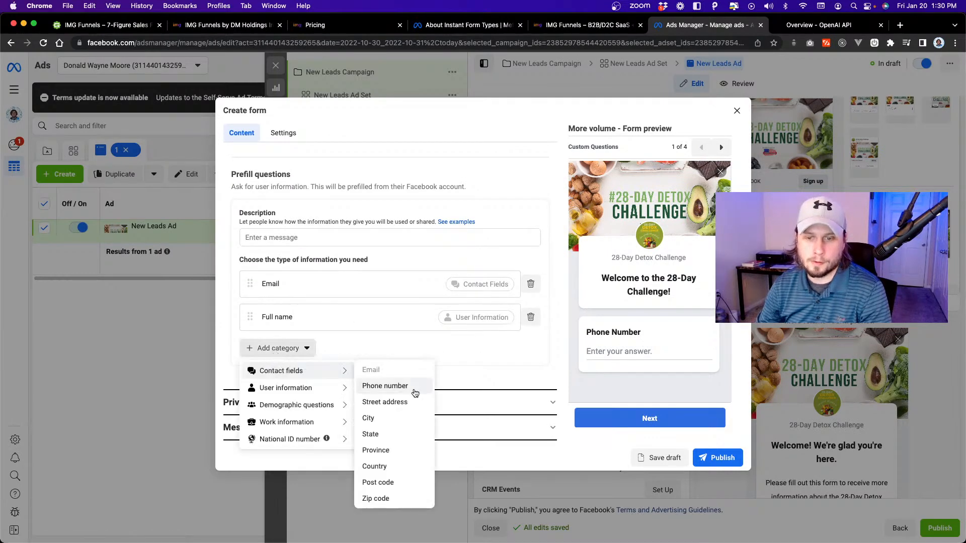
pyautogui.click(414, 391)
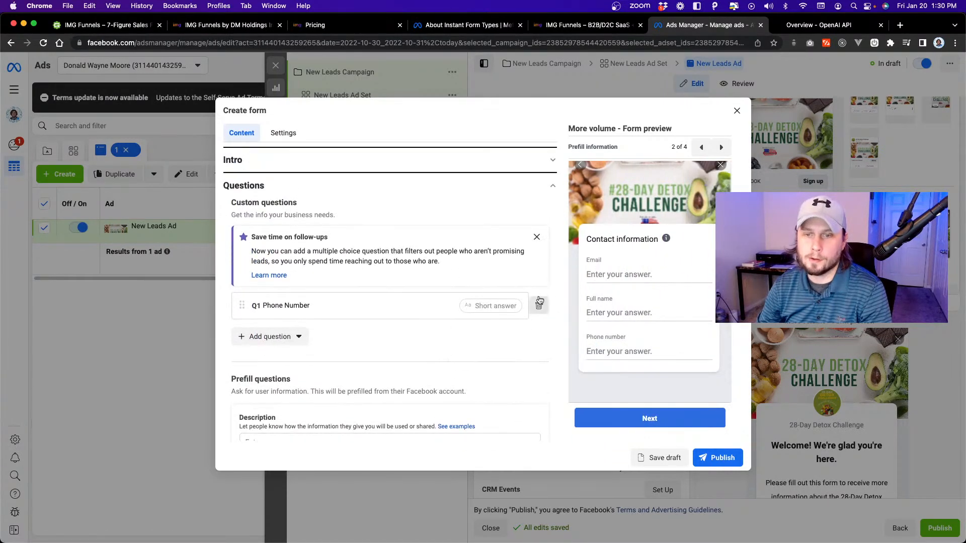
pyautogui.click(538, 307)
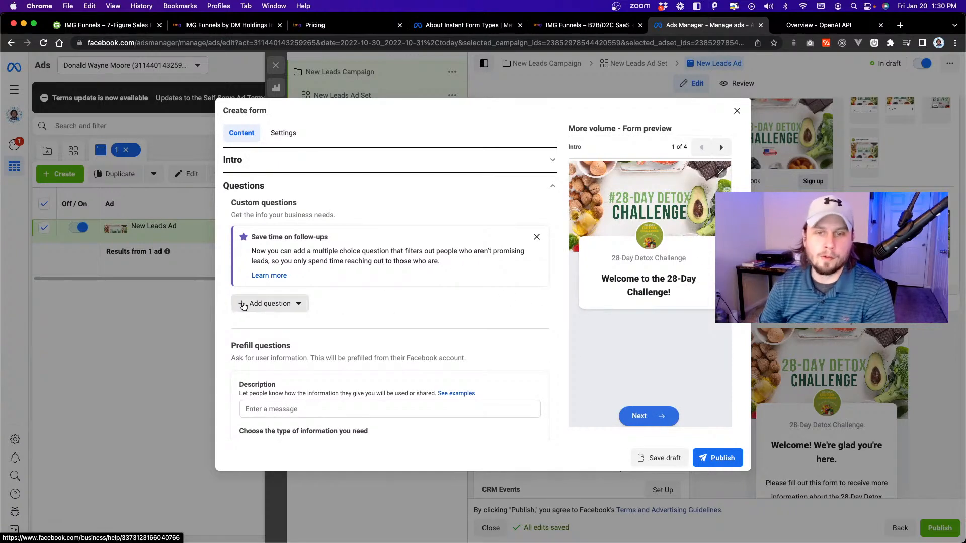
# Examine the available custom question types and the prefill categories for demographic questions, work information and national ID number.
pyautogui.click(243, 305)
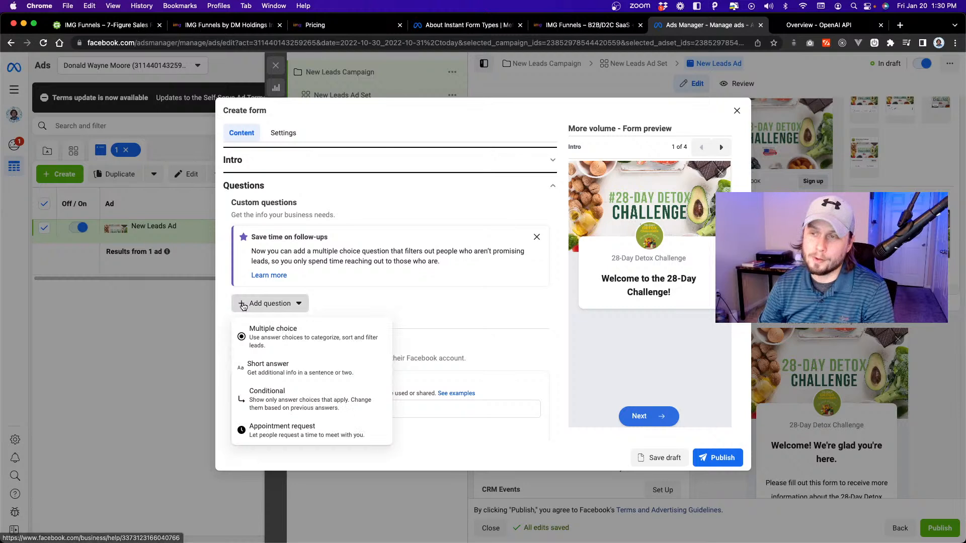
pyautogui.click(439, 261)
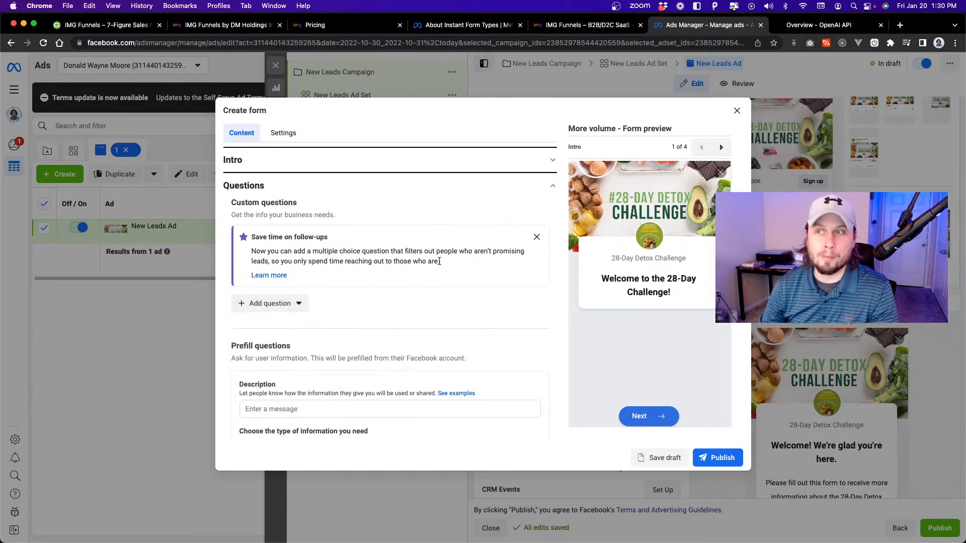
pyautogui.scroll(-5, 424, 278)
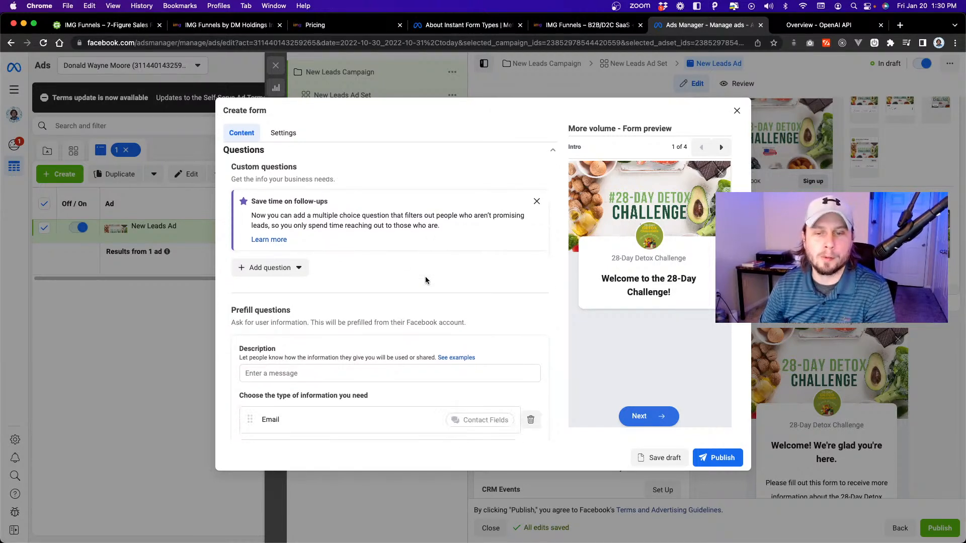
pyautogui.scroll(6, 402, 306)
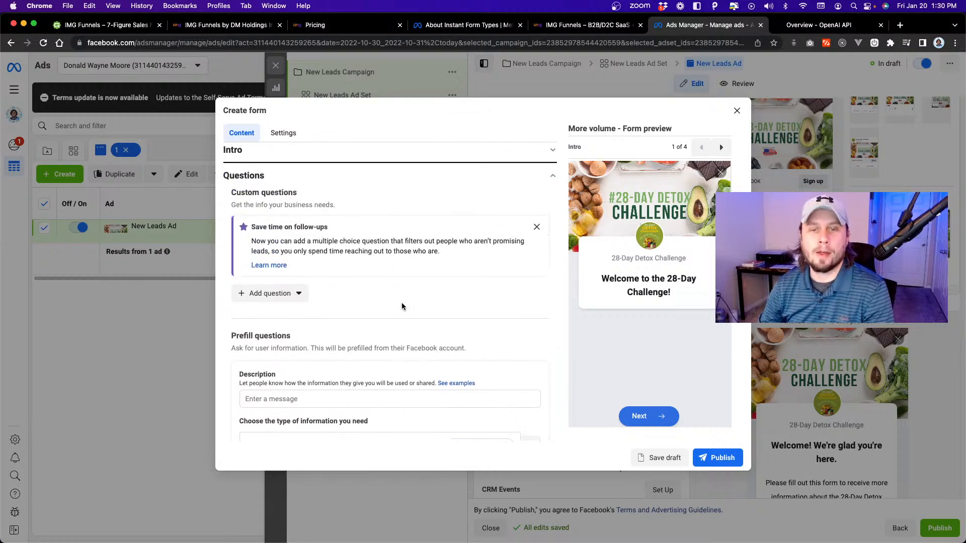
pyautogui.scroll(-7, 344, 239)
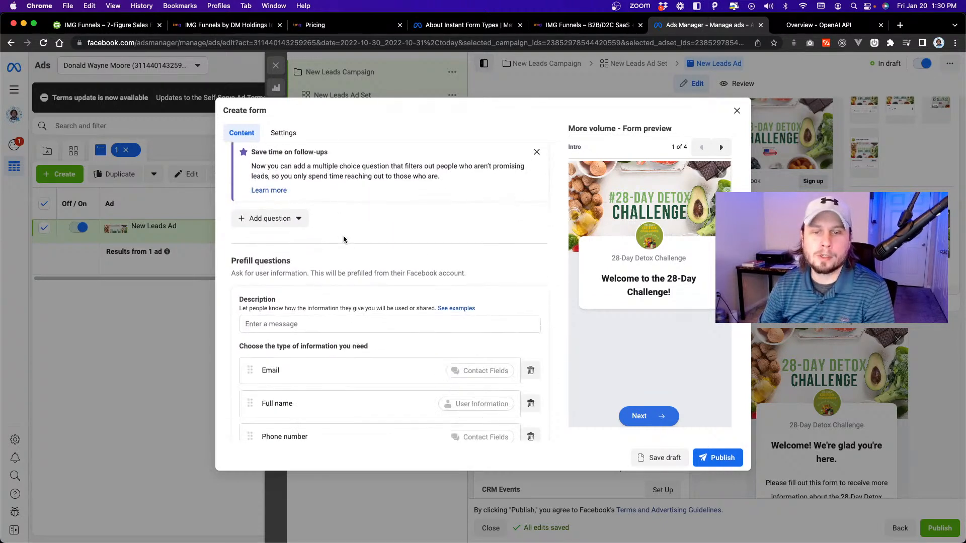
pyautogui.click(253, 391)
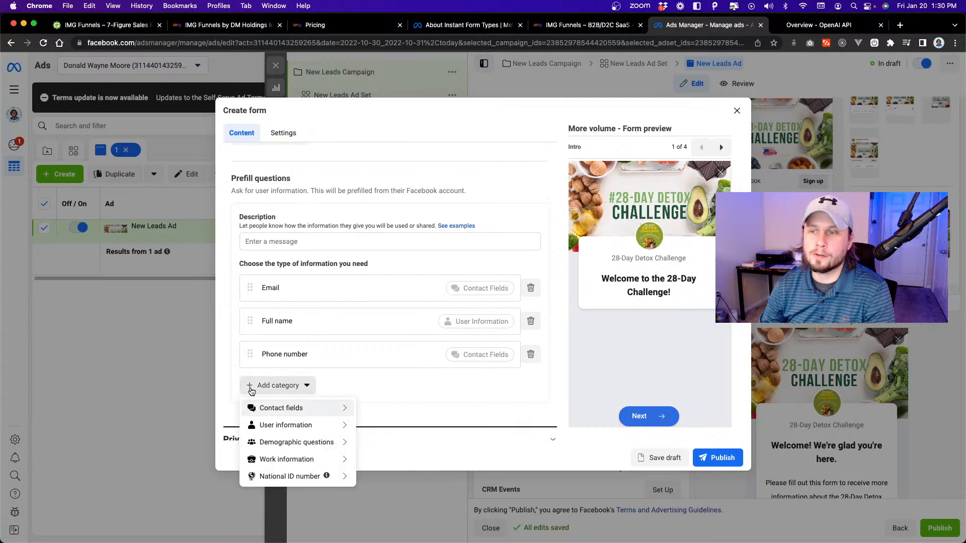
pyautogui.moveTo(288, 445)
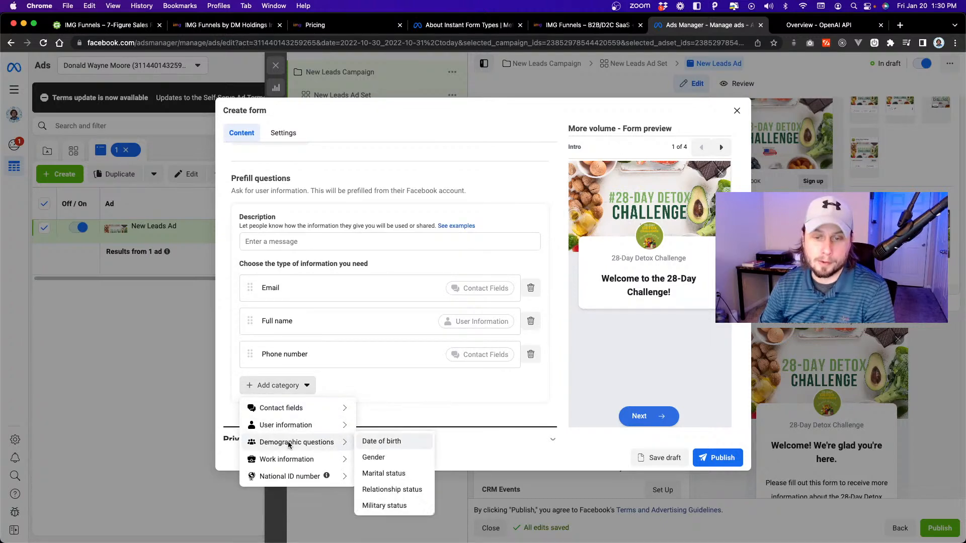
pyautogui.moveTo(302, 461)
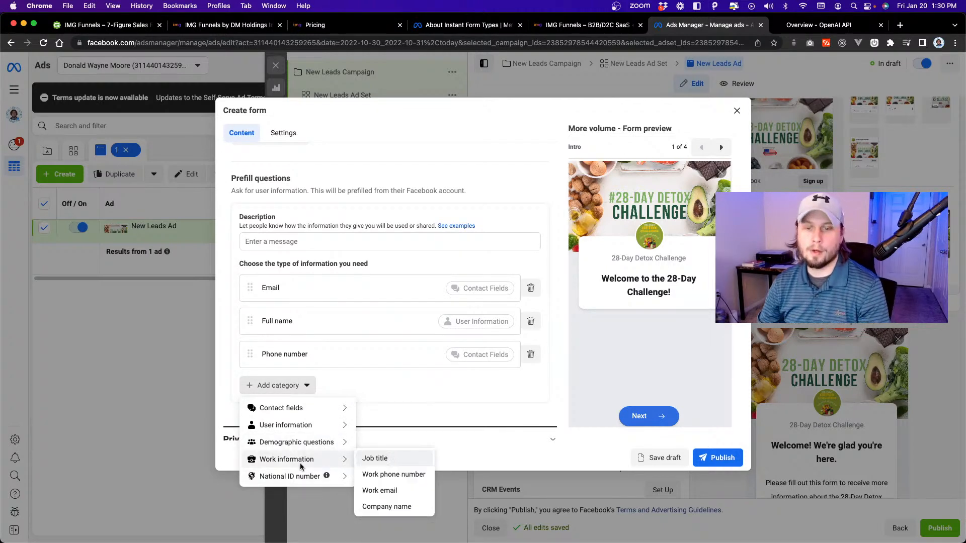
pyautogui.moveTo(298, 479)
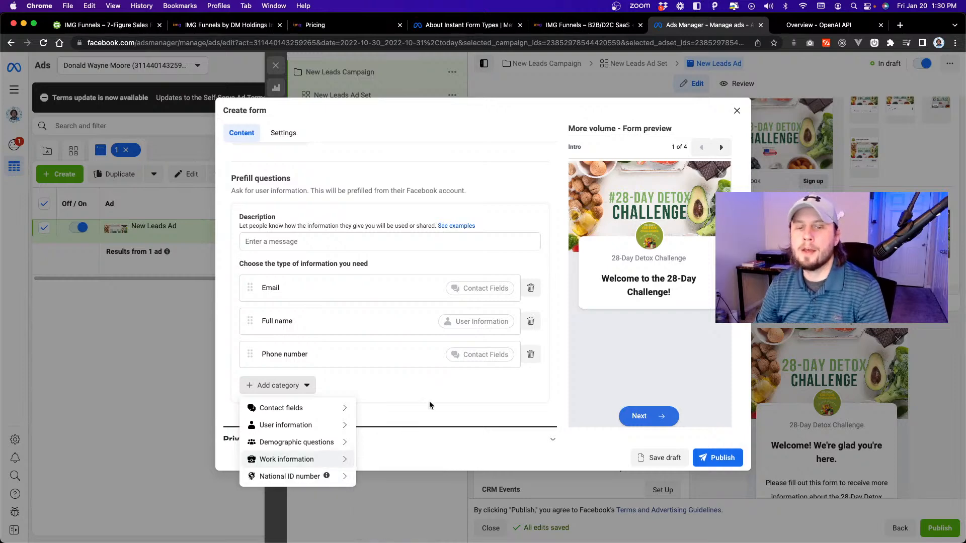
# Expand the form's Privacy policy and Message for leads sections and try to publish the form.
pyautogui.scroll(-2, 431, 405)
pyautogui.click(440, 373)
pyautogui.click(518, 403)
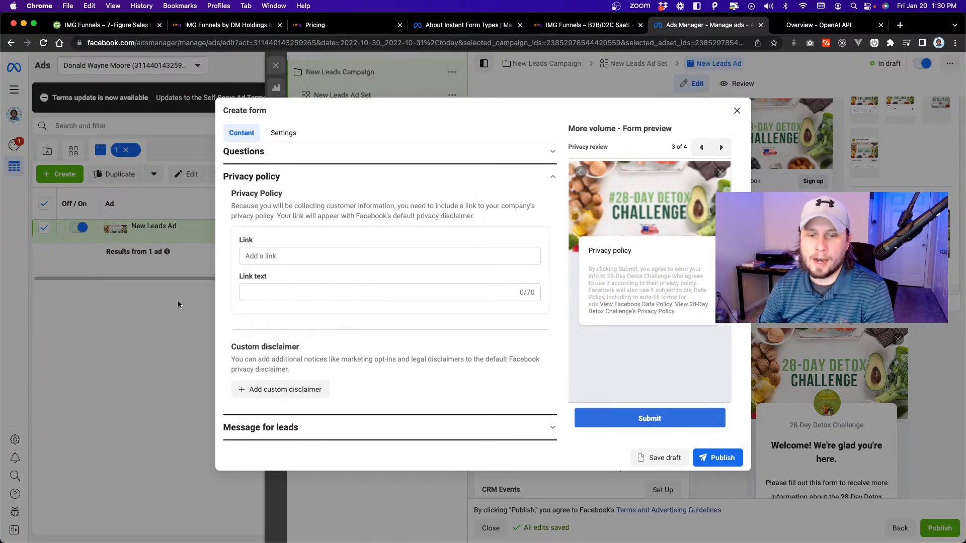
pyautogui.click(296, 433)
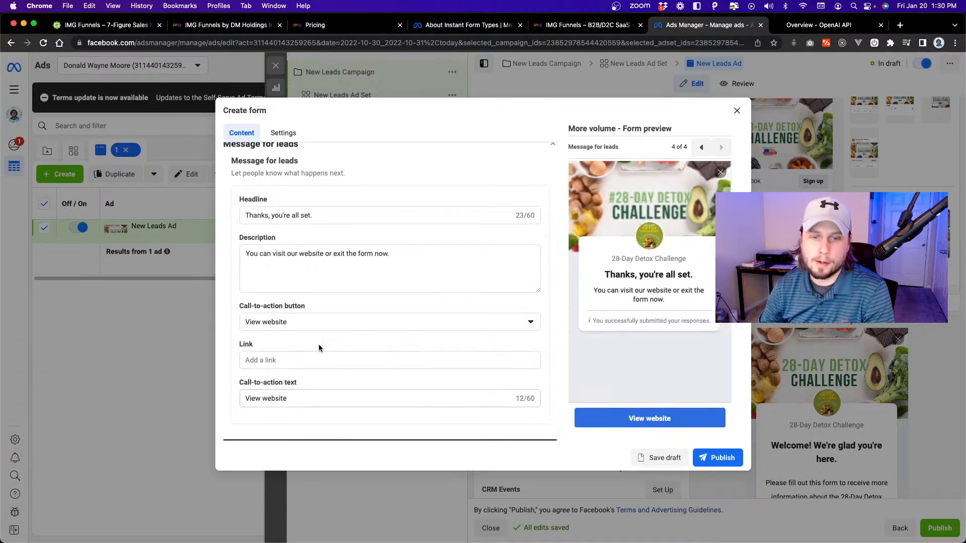
pyautogui.click(724, 459)
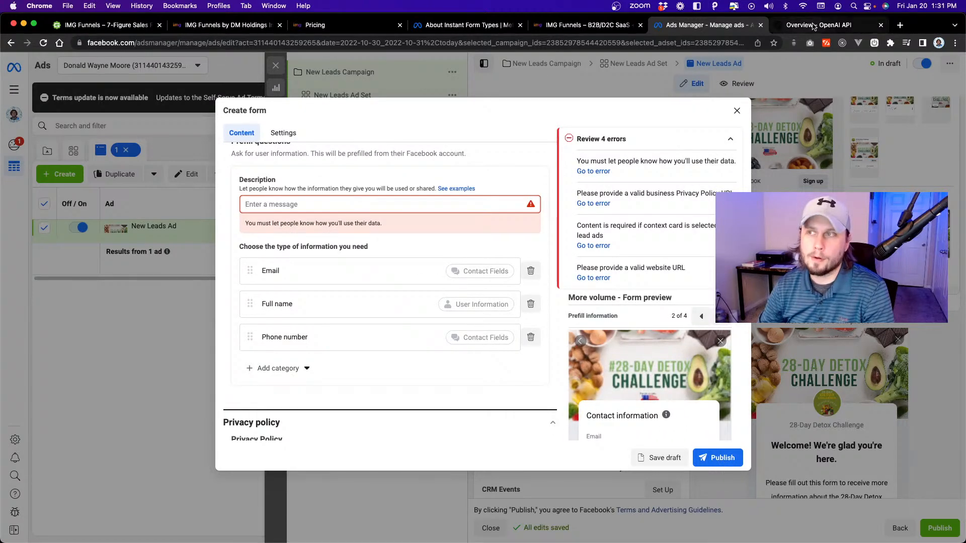
# Switch to the OpenAI Playground and load the "Write a blurb..." preset.
pyautogui.click(782, 25)
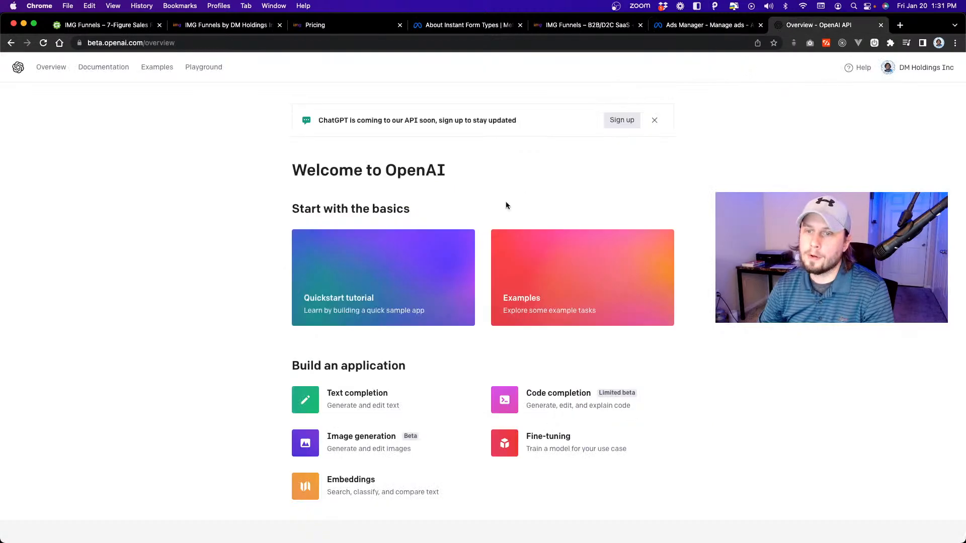
pyautogui.click(205, 68)
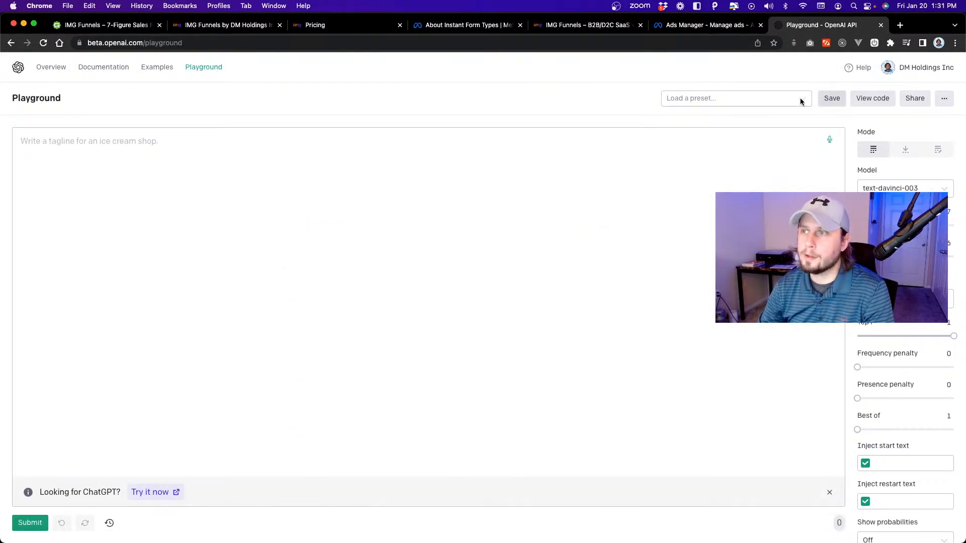
pyautogui.click(777, 102)
pyautogui.click(724, 139)
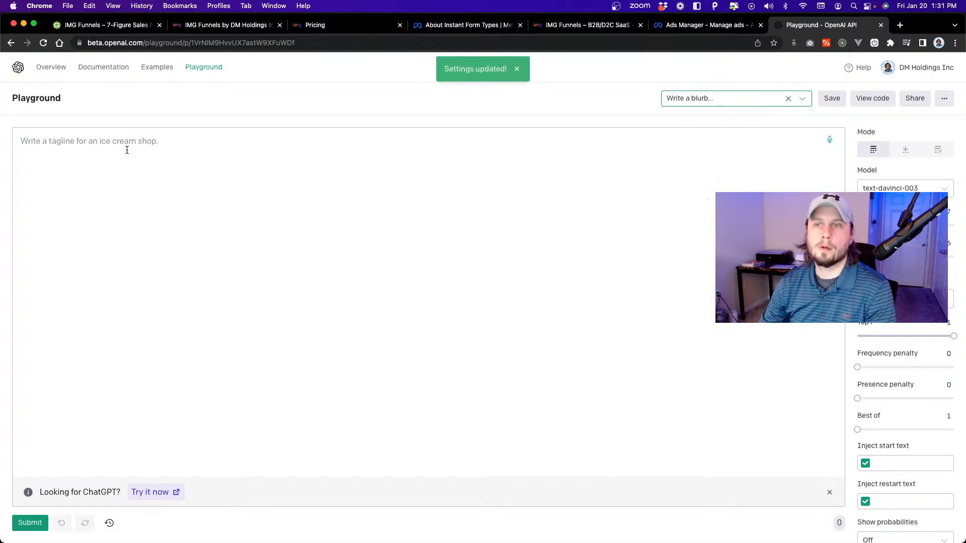
pyautogui.click(212, 172)
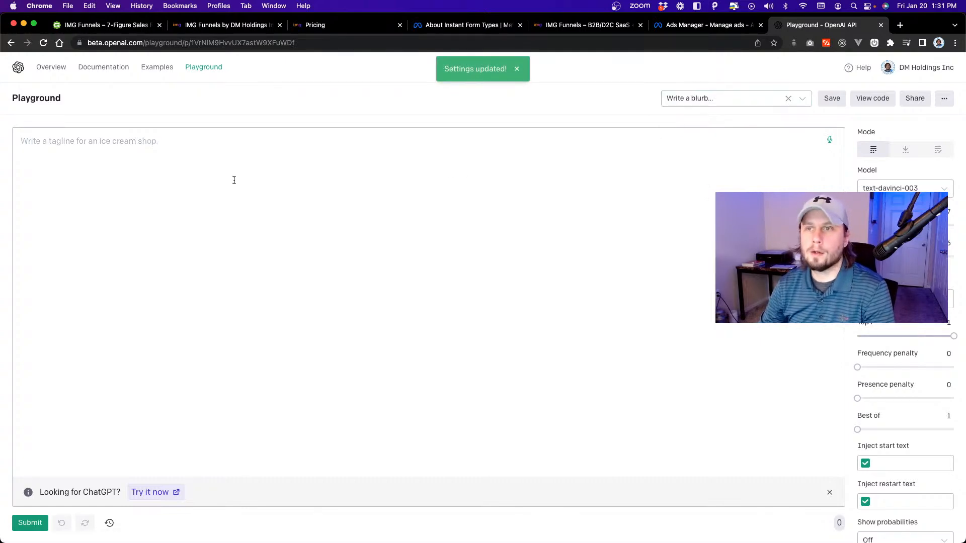
pyautogui.click(748, 100)
pyautogui.click(709, 136)
pyautogui.click(721, 102)
pyautogui.click(720, 153)
pyautogui.click(712, 98)
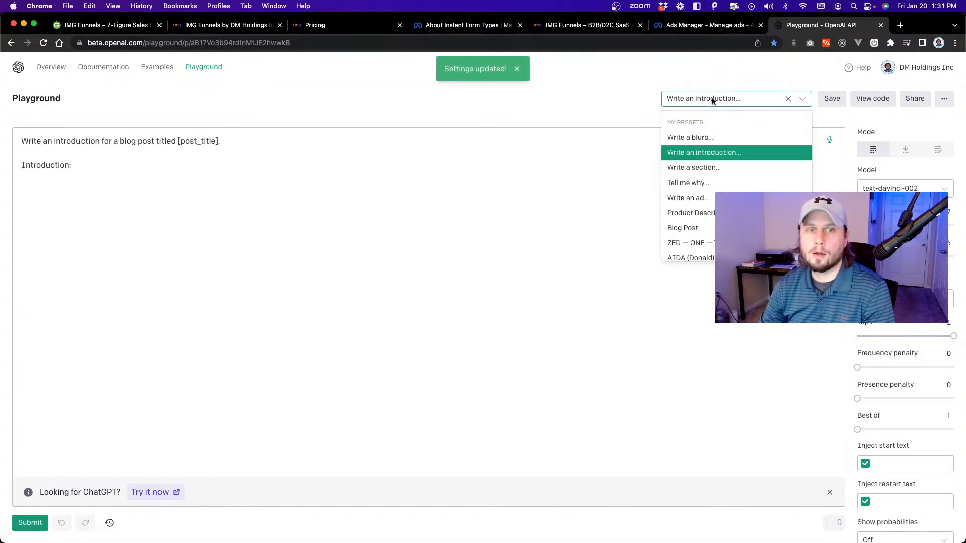
pyautogui.click(714, 137)
pyautogui.click(190, 172)
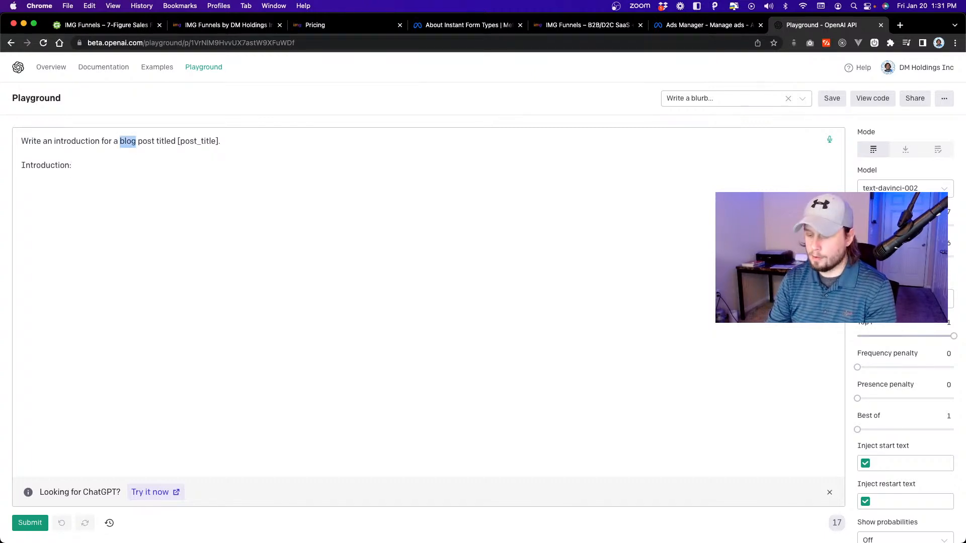
pyautogui.press('BackSpace')
pyautogui.write('campaign')
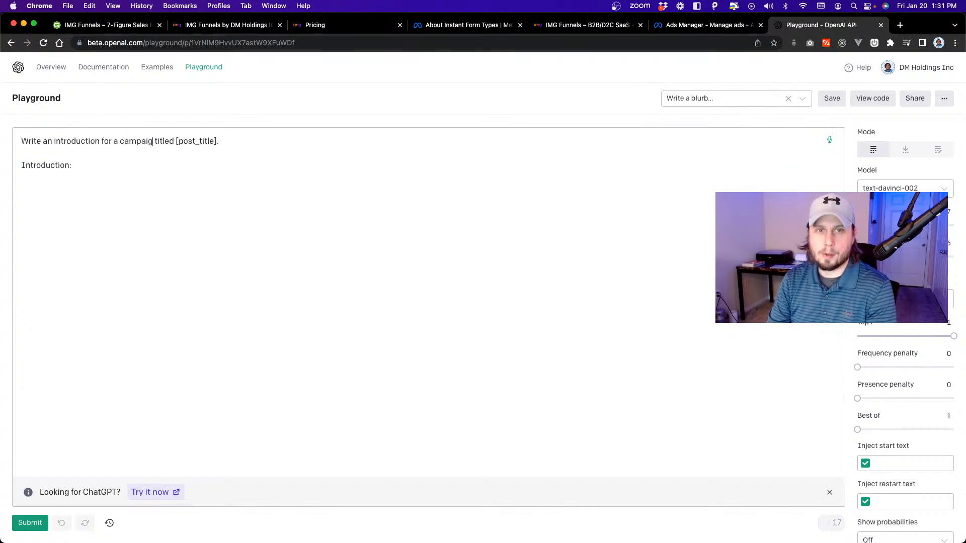
pyautogui.moveTo(222, 141); pyautogui.dragTo(180, 141)
pyautogui.write('28')
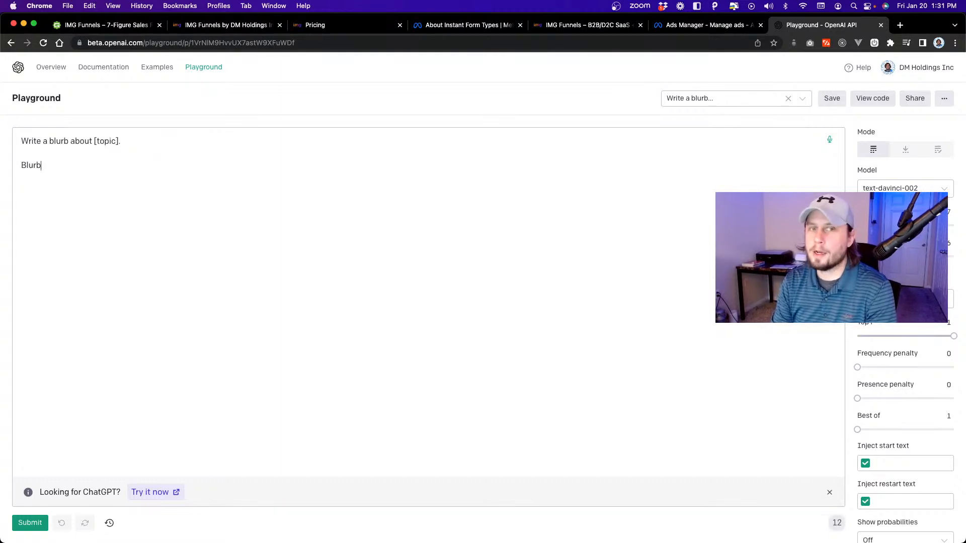
# Change the blurb prompt to "Write a description for a campaign titled 28-Day Challenge." and generate the text.
pyautogui.write(':')
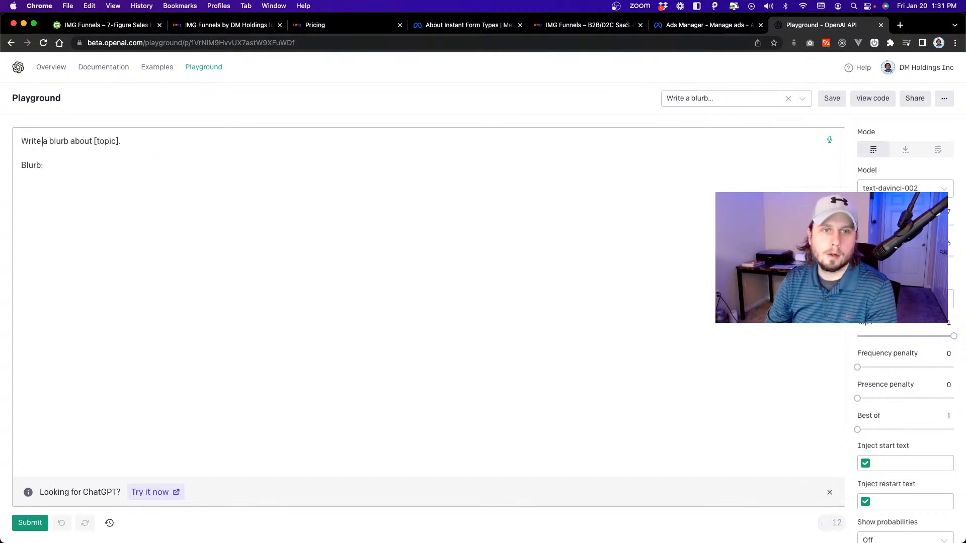
pyautogui.moveTo(117, 141); pyautogui.dragTo(50, 141)
pyautogui.write('description for a campaign titled 28-Day Chall')
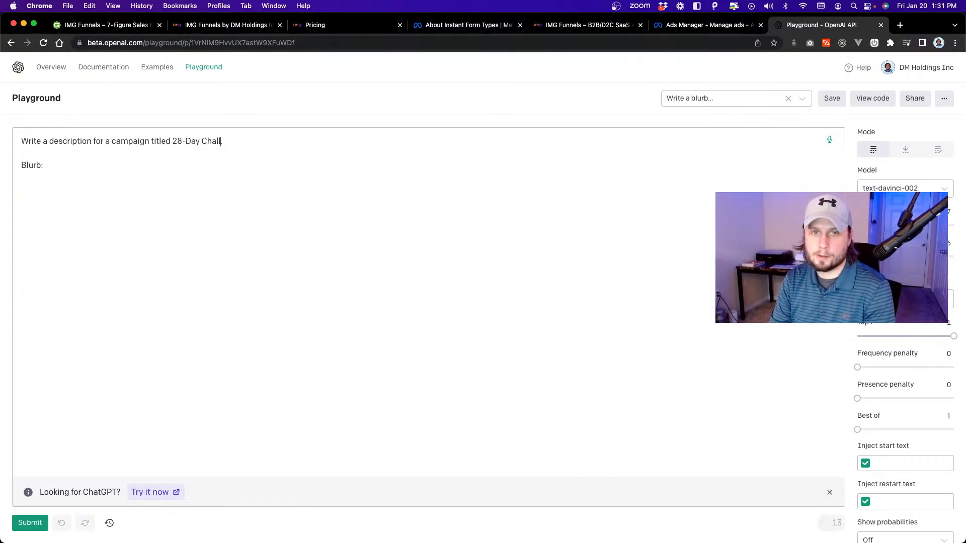
pyautogui.write('e.')
pyautogui.press('super+Return')
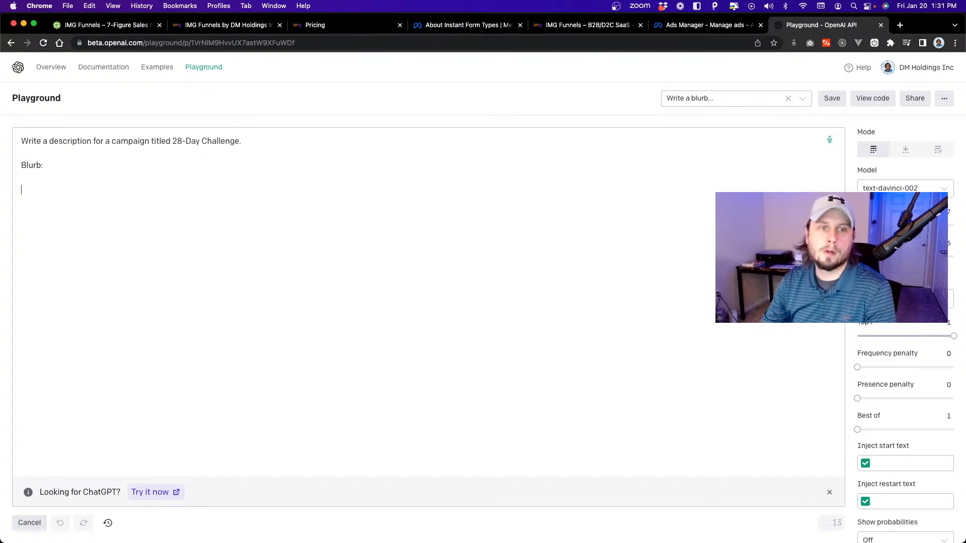
# Copy the generated text into the greeting's description in the Ads Manager lead form and review it in the intro preview.
pyautogui.moveTo(346, 334); pyautogui.dragTo(1, 191)
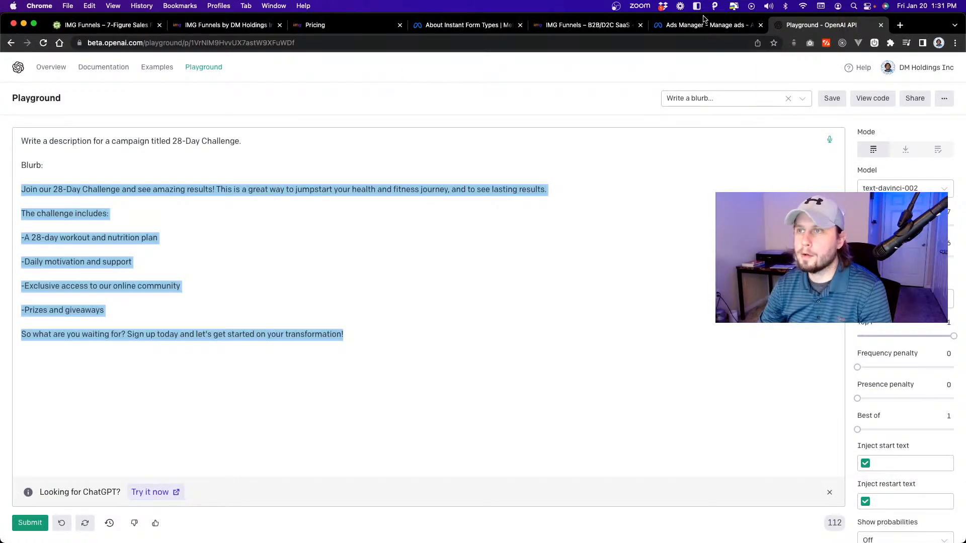
pyautogui.click(702, 25)
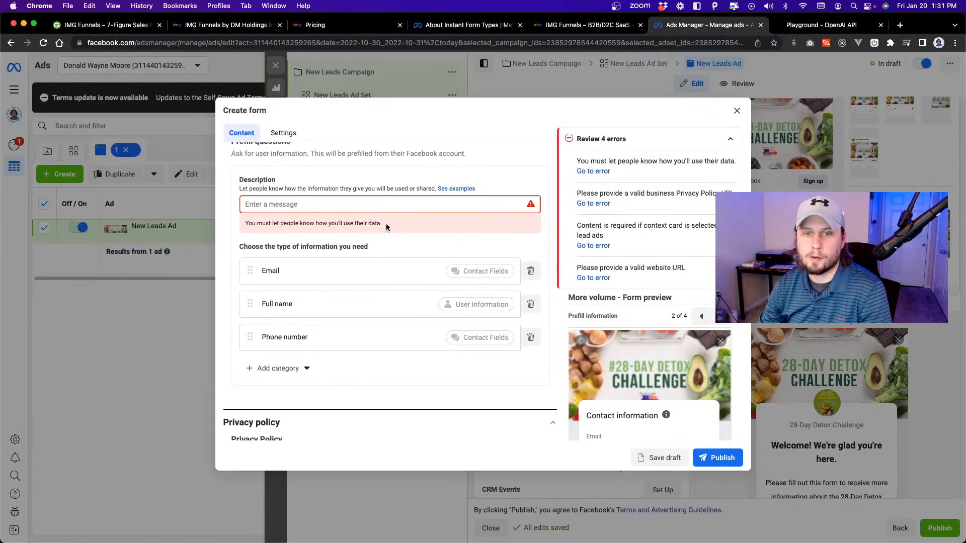
pyautogui.scroll(10, 388, 227)
pyautogui.click(371, 327)
pyautogui.press('cmd+v')
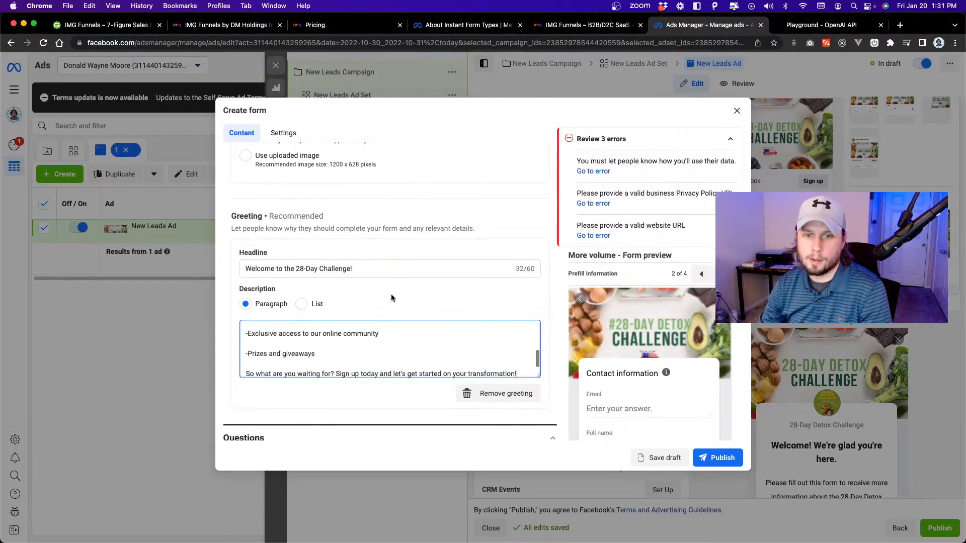
pyautogui.scroll(-1, 619, 322)
pyautogui.scroll(-1, 520, 347)
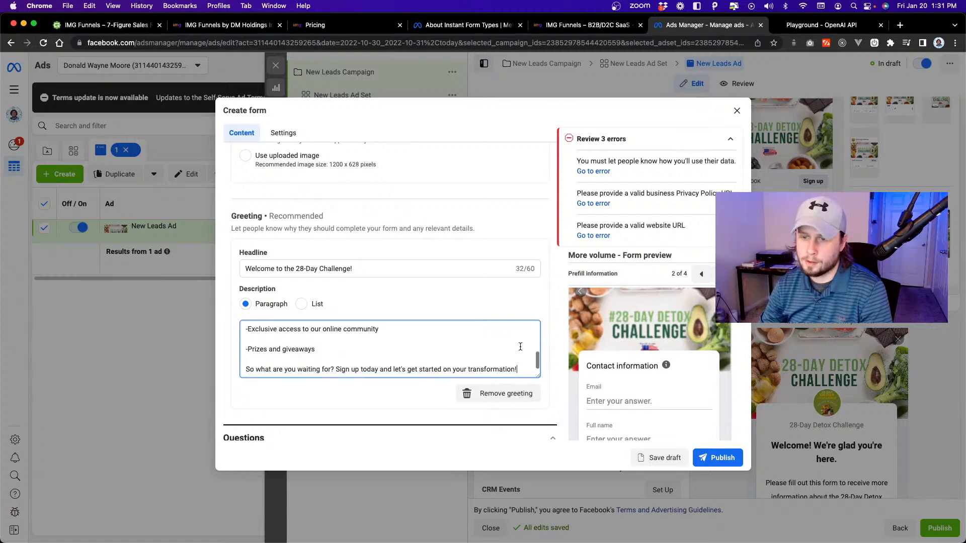
pyautogui.scroll(-3, 613, 341)
pyautogui.click(703, 161)
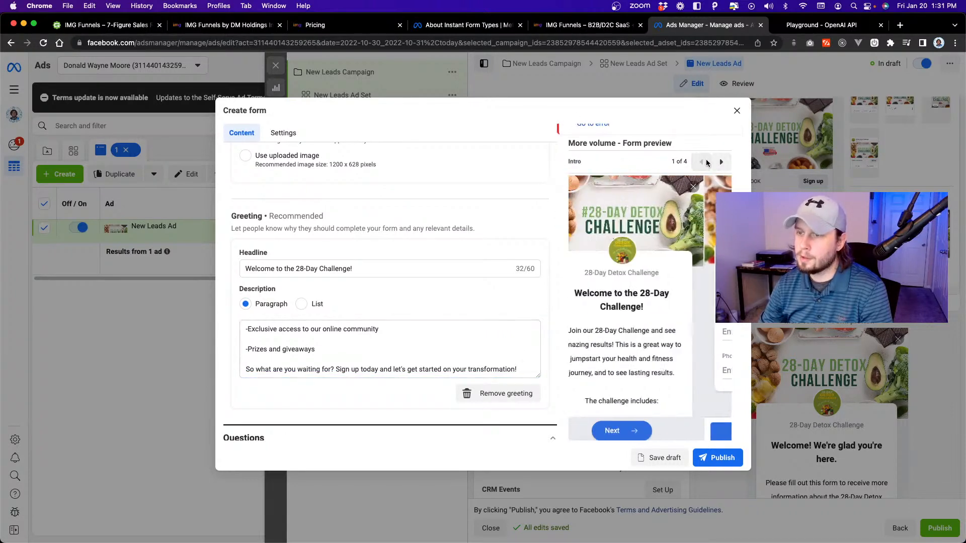
pyautogui.scroll(-5, 584, 313)
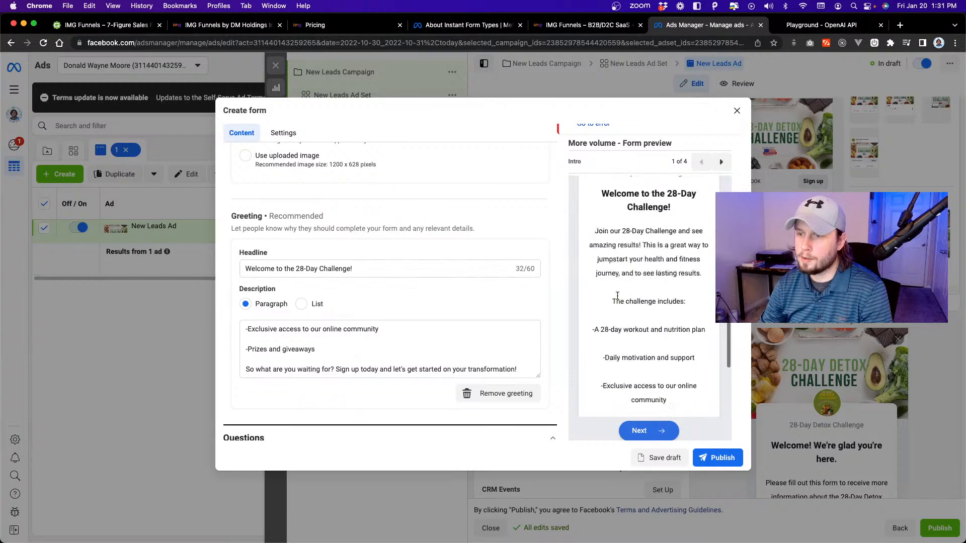
# Set the prefill questions' description to "Please enter your contact details" and try to publish the form.
pyautogui.scroll(-10, 377, 325)
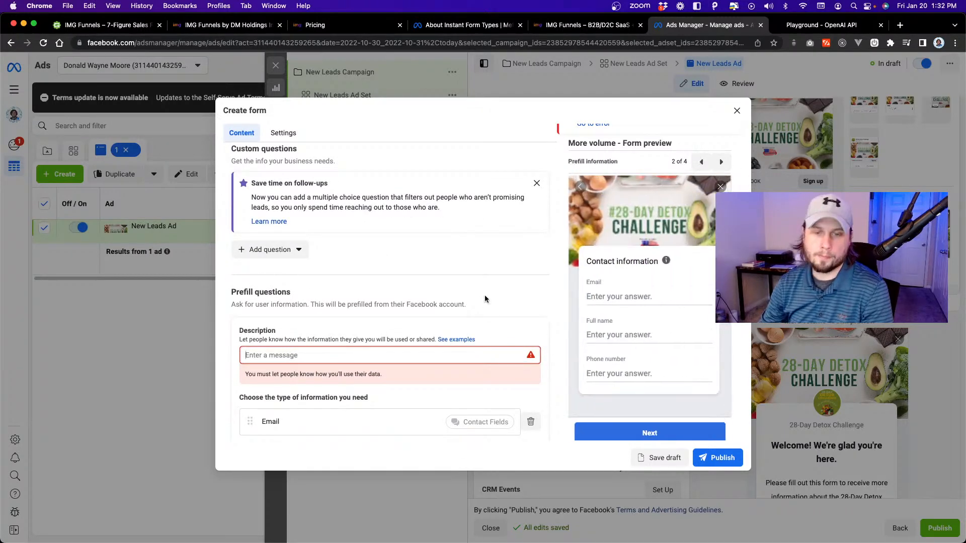
pyautogui.click(453, 355)
pyautogui.write('P')
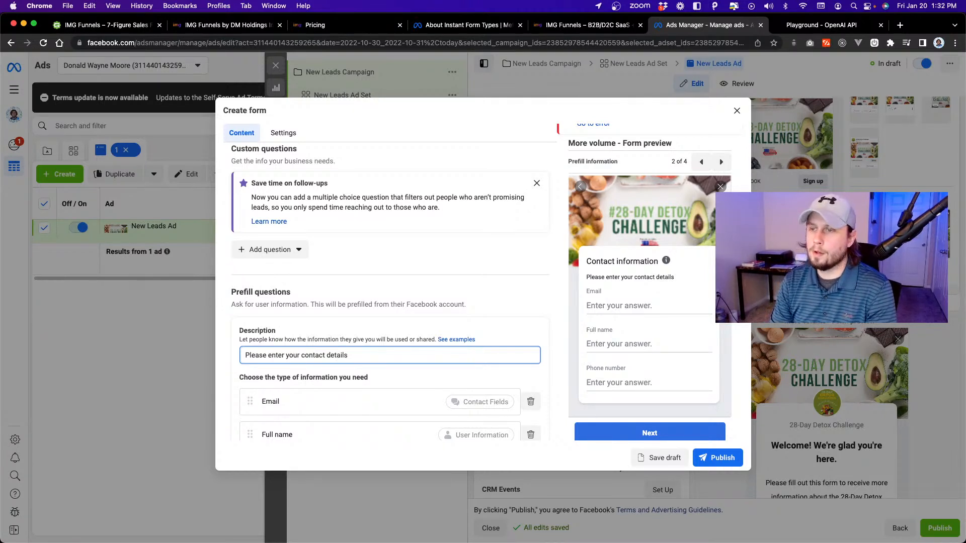
pyautogui.scroll(-1, 487, 297)
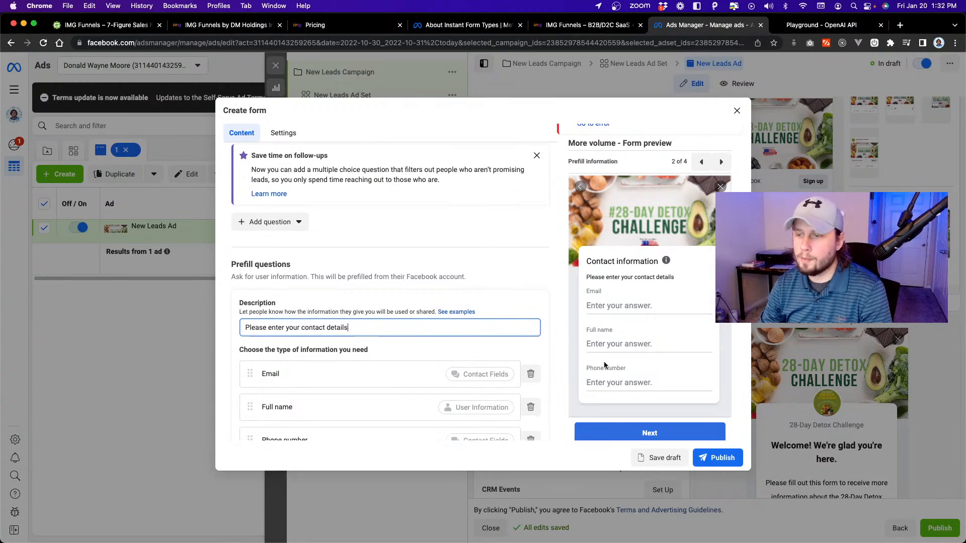
pyautogui.click(722, 458)
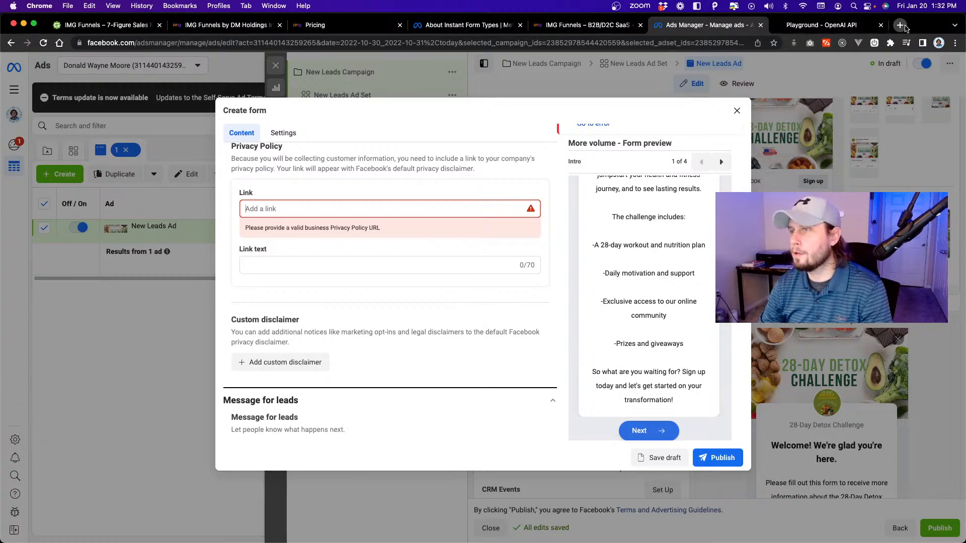
# Open dmholdingsinc.com/privacy-policy in a new browser tab and copy the page address.
pyautogui.click(904, 28)
pyautogui.write('dmholdingsinc.com/')
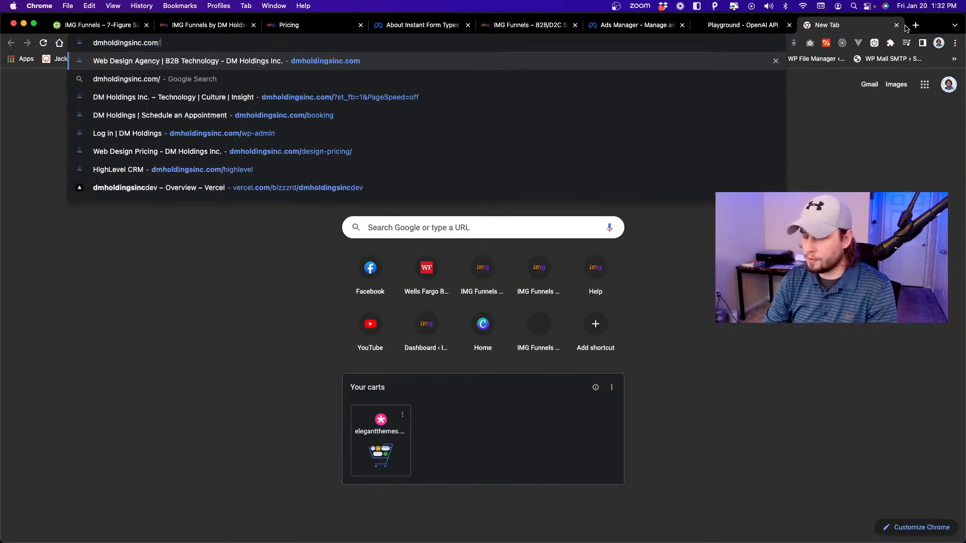
pyautogui.write('privacy')
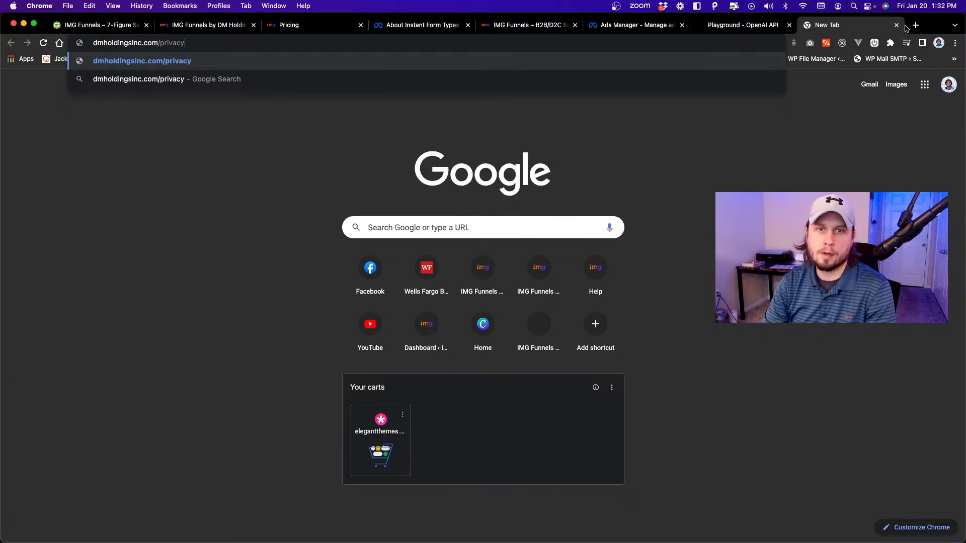
pyautogui.write('-policy')
pyautogui.press('Return')
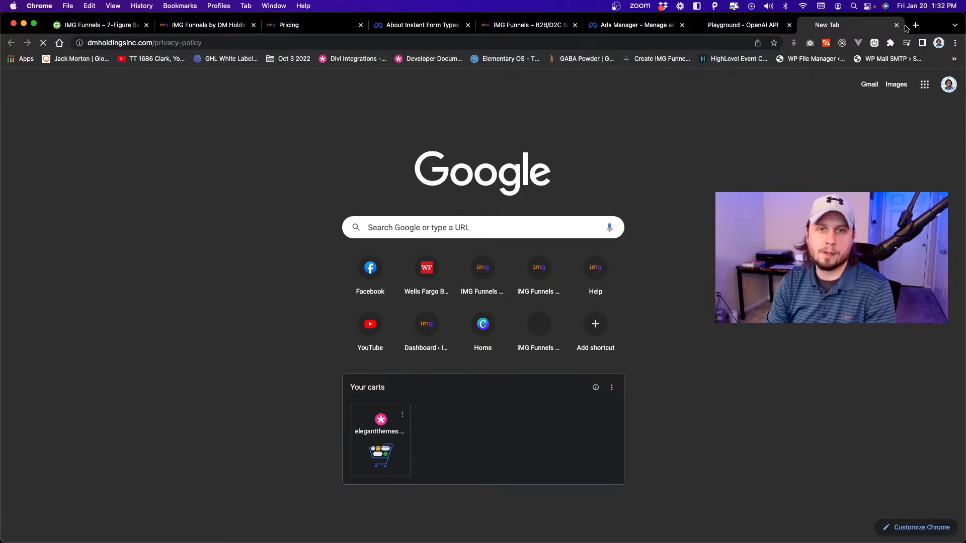
pyautogui.click(715, 43)
pyautogui.press('super+c')
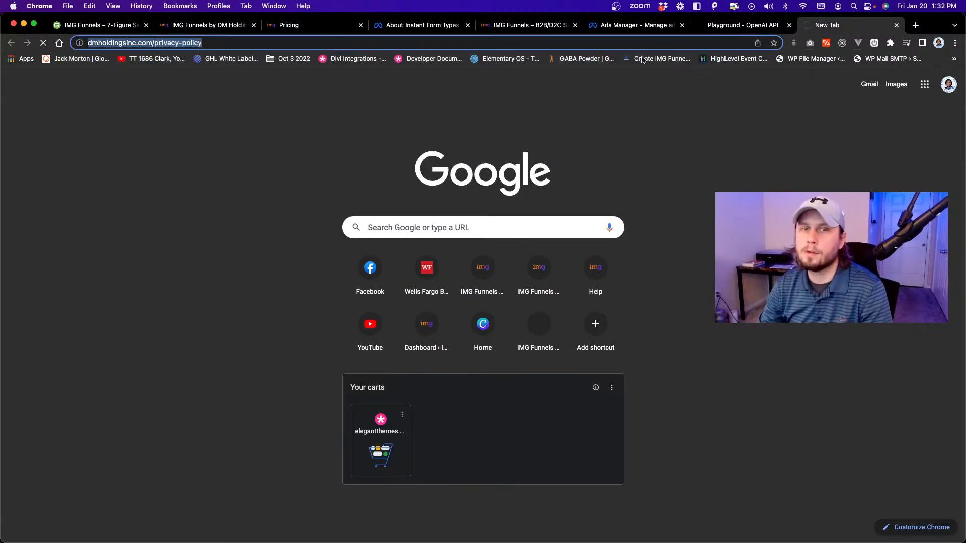
pyautogui.press('super+w')
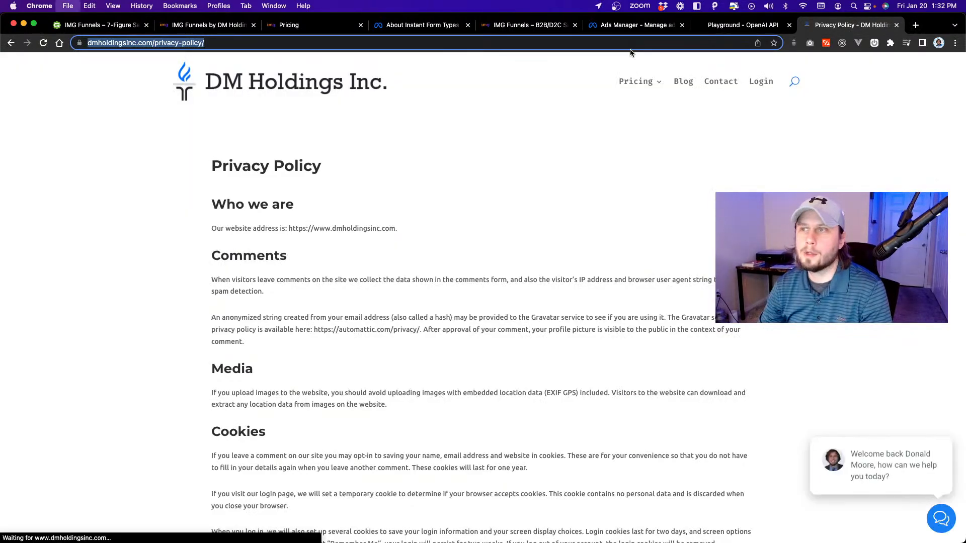
pyautogui.press('super+v')
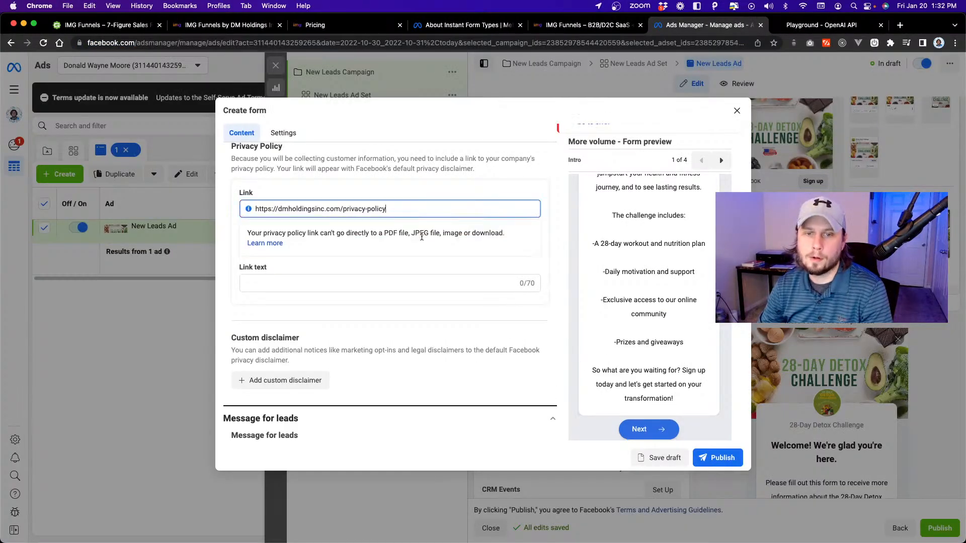
pyautogui.click(351, 291)
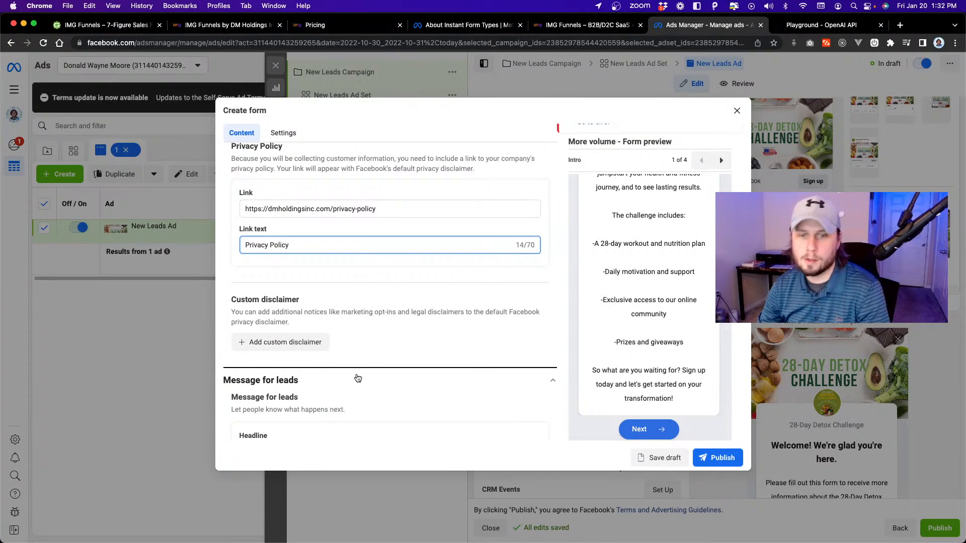
pyautogui.scroll(-5, 366, 382)
pyautogui.click(361, 339)
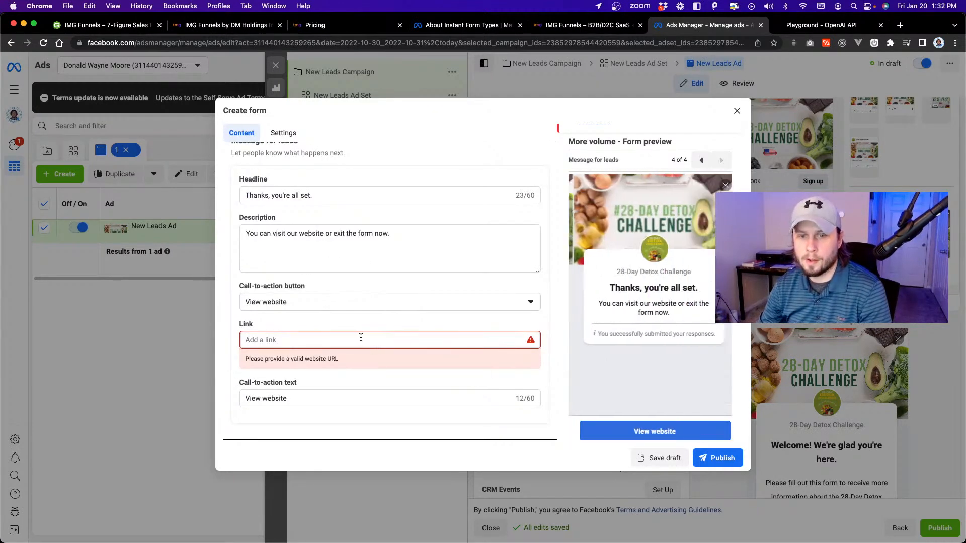
pyautogui.write('https:/')
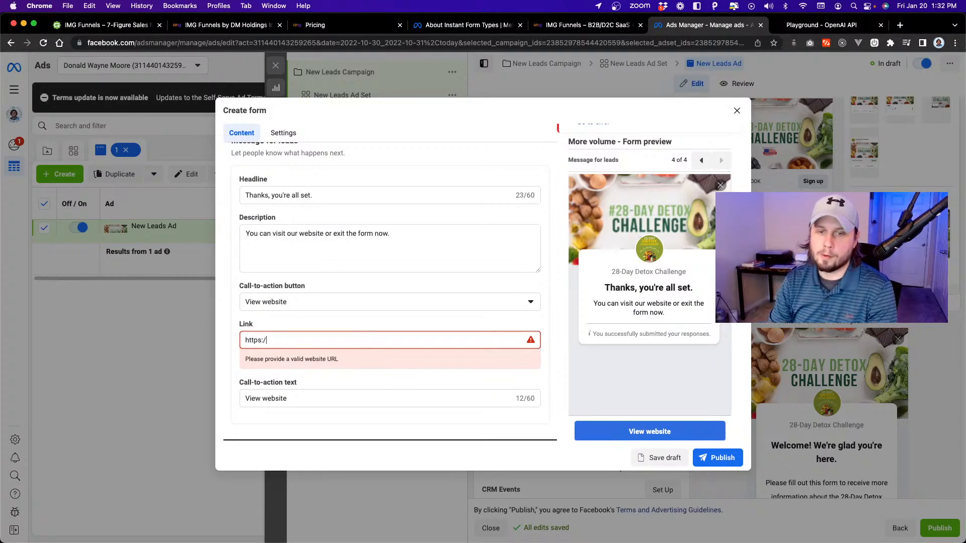
pyautogui.write('/dmholdingsinc.com')
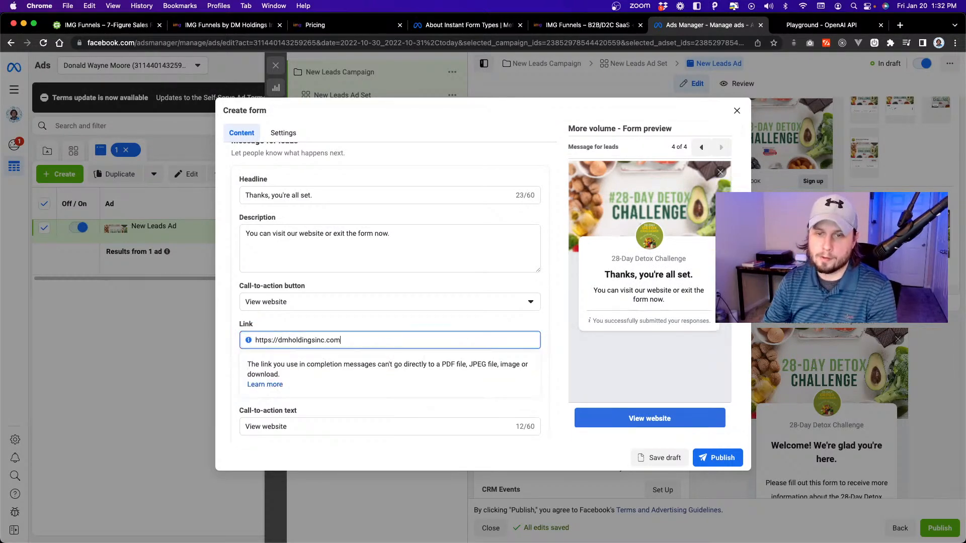
pyautogui.click(681, 448)
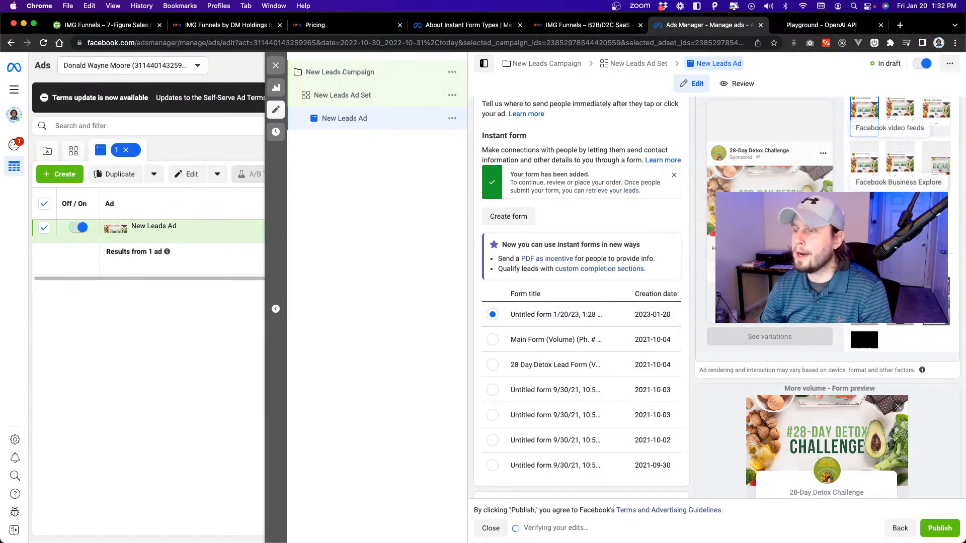
# Review how the New Leads Ad appears across its placements in the advanced preview, and close the preview.
pyautogui.scroll(-4, 680, 300)
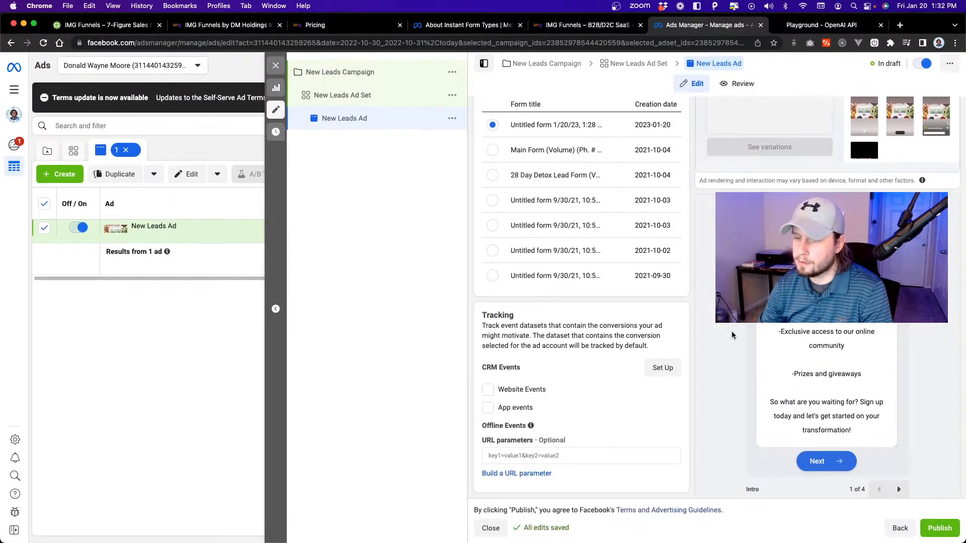
pyautogui.scroll(10, 732, 335)
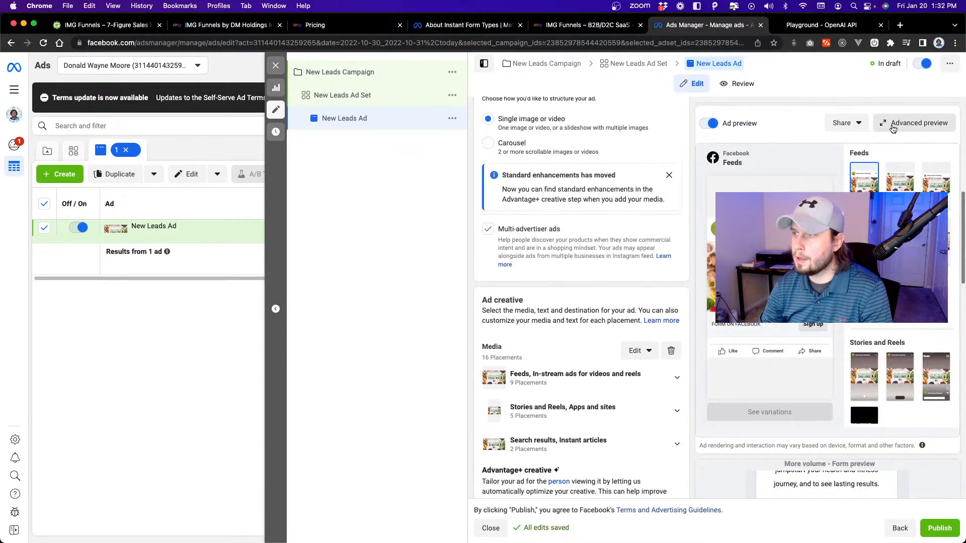
pyautogui.click(890, 124)
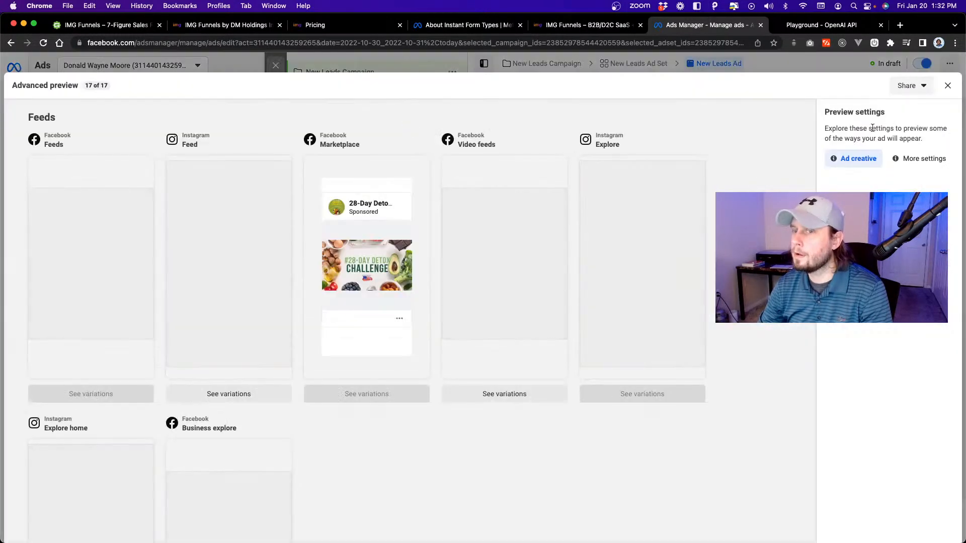
pyautogui.scroll(-6, 401, 300)
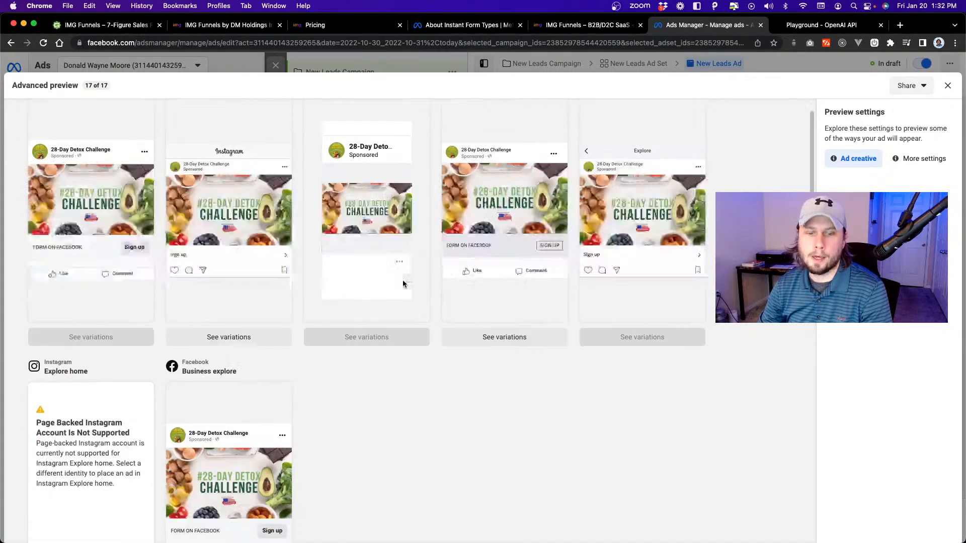
pyautogui.scroll(6, 402, 284)
pyautogui.scroll(-15, 403, 284)
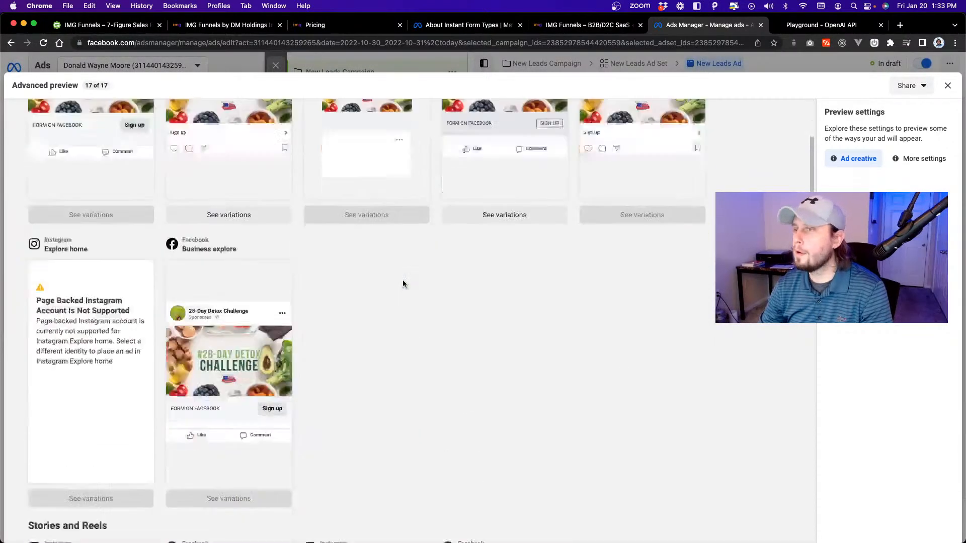
pyautogui.scroll(15, 403, 281)
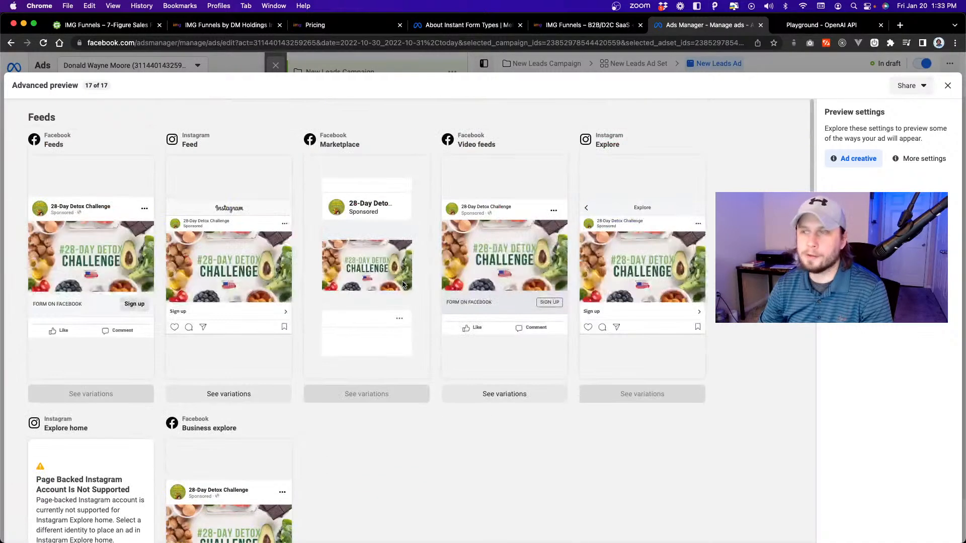
pyautogui.click(948, 85)
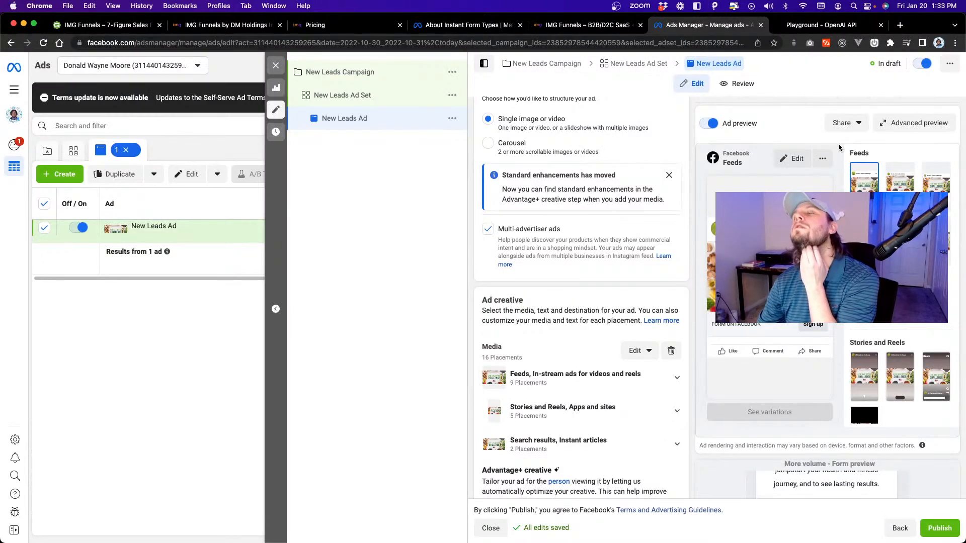
# Turn on link sharing for the New Leads Ad preview for 30 days and open the shared link in a new tab.
pyautogui.click(859, 125)
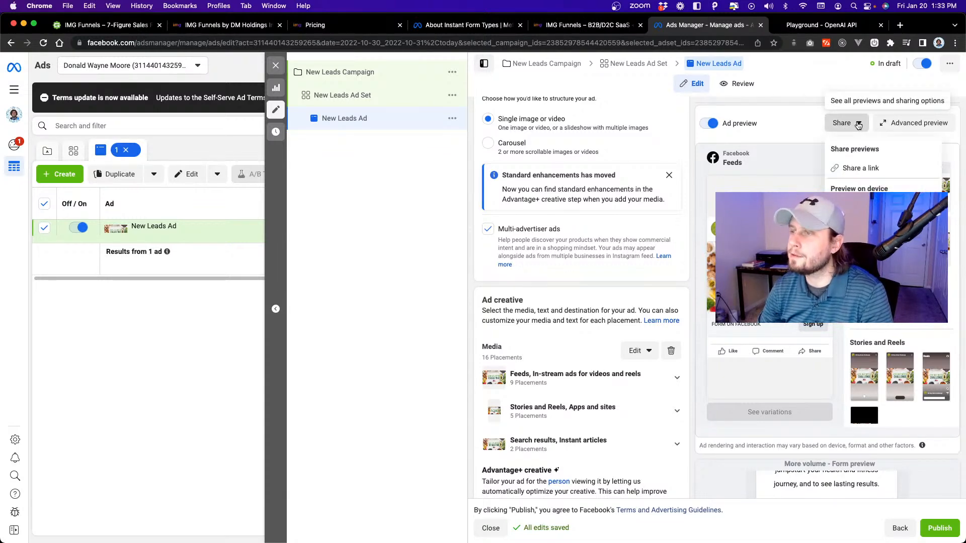
pyautogui.click(858, 167)
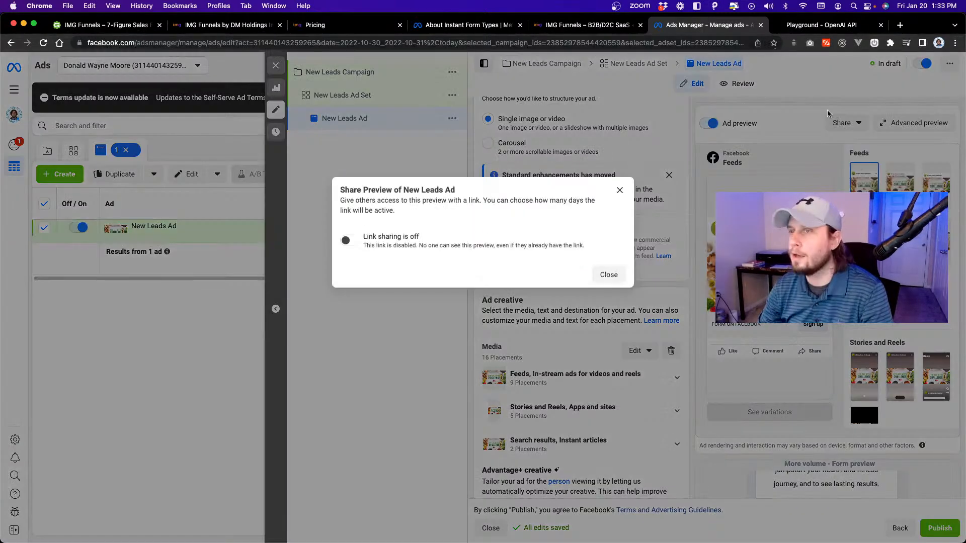
pyautogui.click(347, 242)
pyautogui.click(381, 263)
pyautogui.click(367, 285)
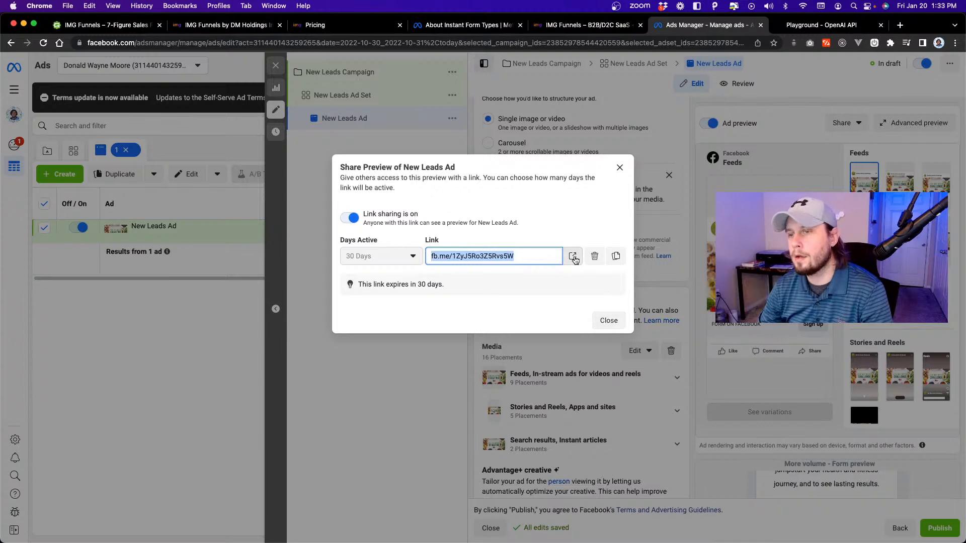
pyautogui.click(573, 256)
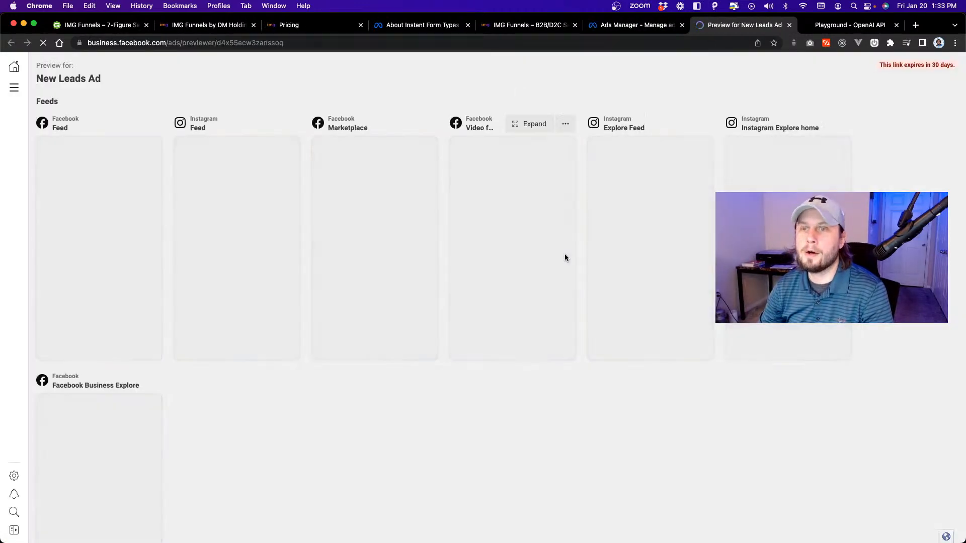
pyautogui.click(649, 25)
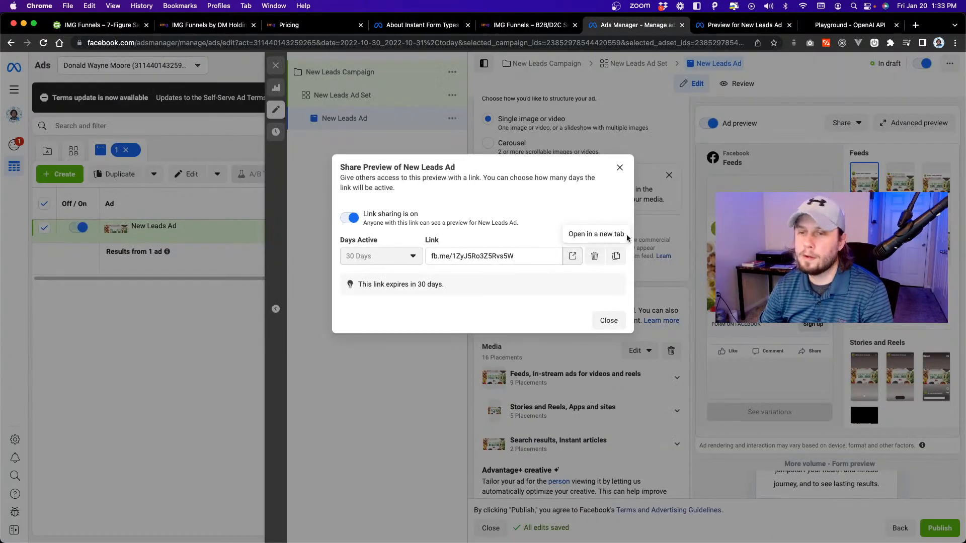
pyautogui.click(617, 321)
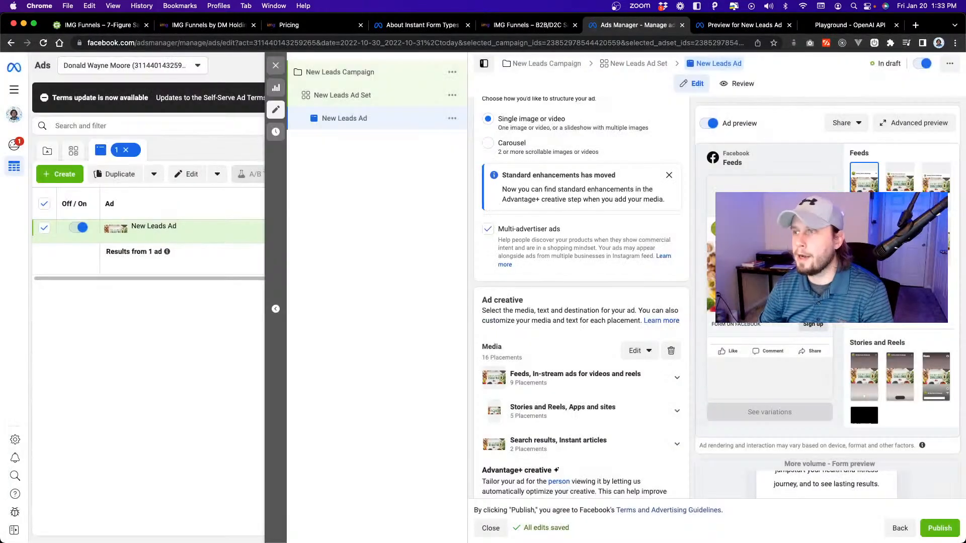
# Check the shared New Leads Ad preview and close both its tab and the OpenAI Playground tab.
pyautogui.click(850, 127)
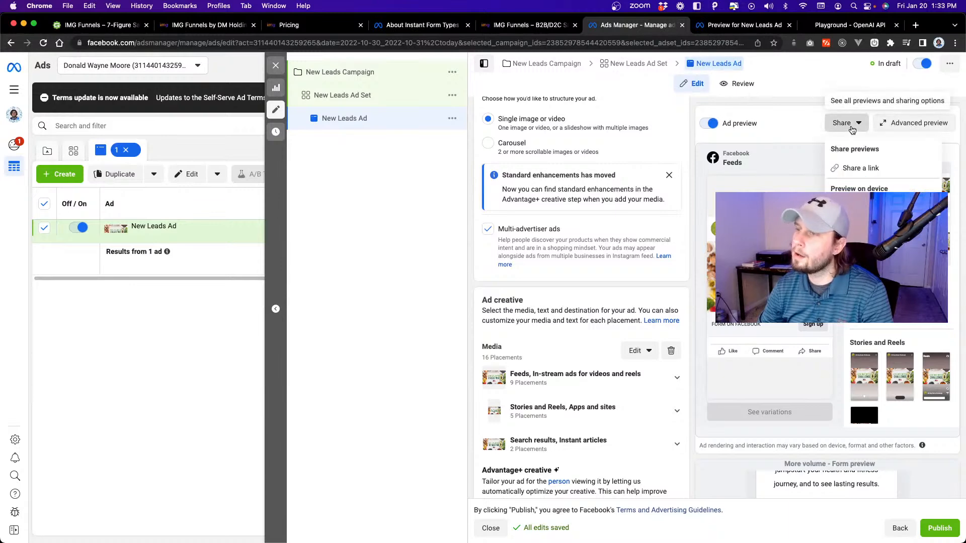
pyautogui.click(765, 25)
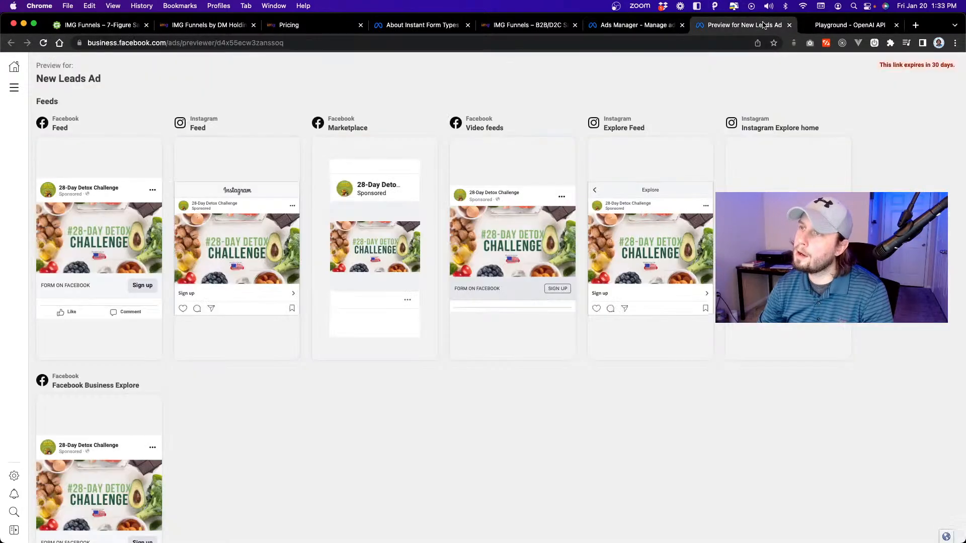
pyautogui.click(825, 25)
pyautogui.click(765, 26)
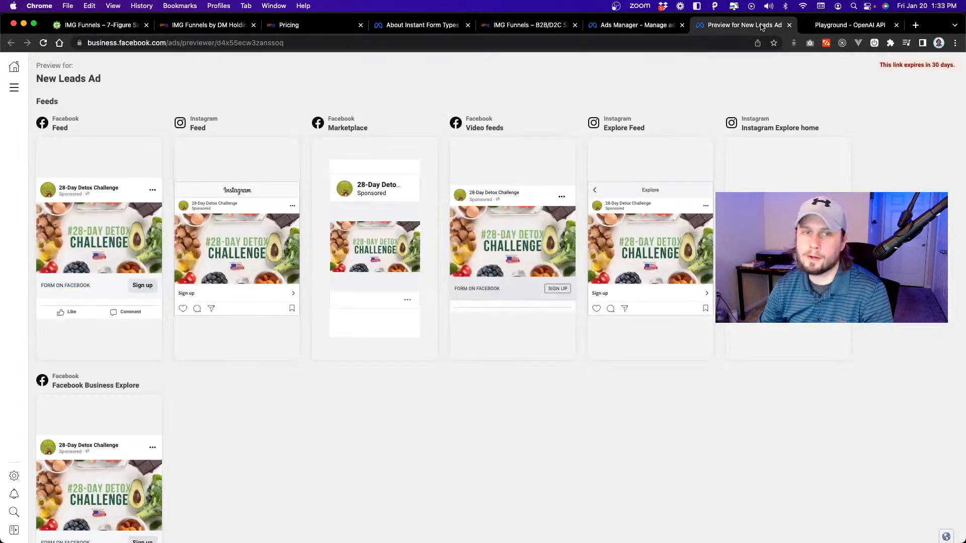
pyautogui.click(789, 25)
pyautogui.click(789, 26)
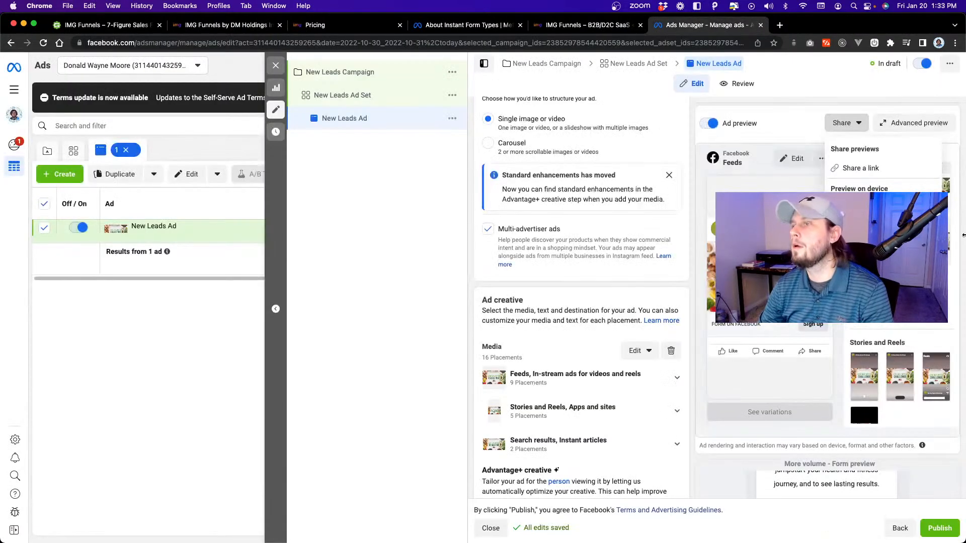
# Send a mobile preview of the ad as a Facebook notification and check the notifications on facebook.com in a new tab.
pyautogui.click(873, 205)
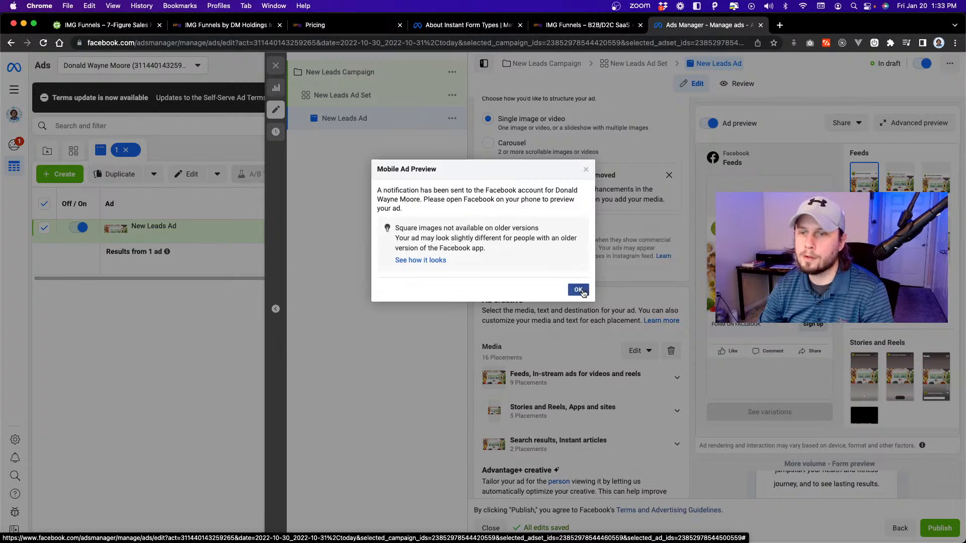
pyautogui.click(581, 292)
pyautogui.click(779, 24)
pyautogui.write('facebook.com')
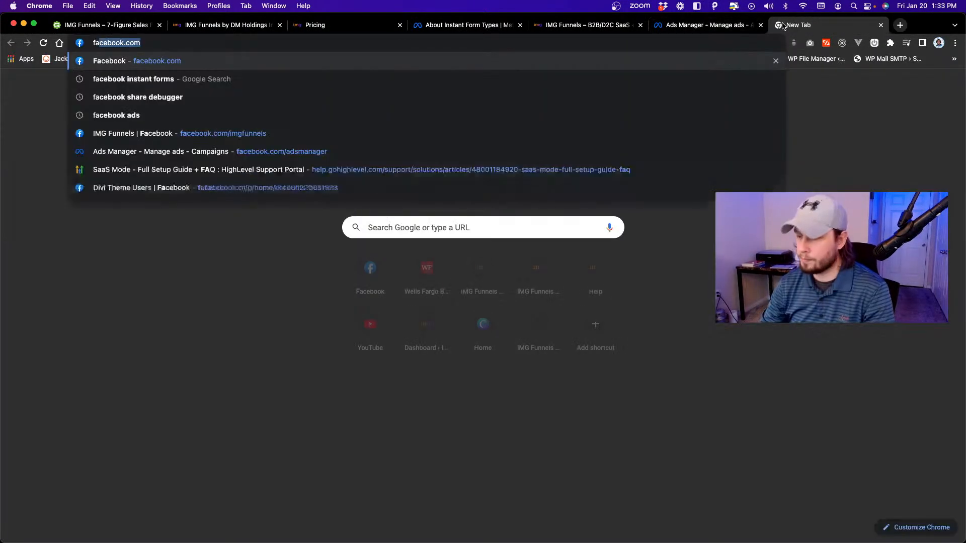
pyautogui.press('Return')
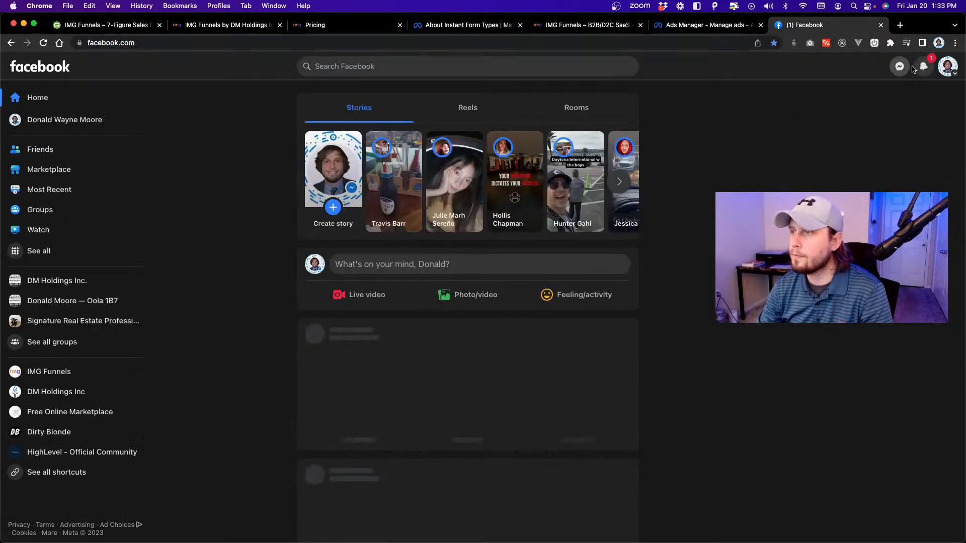
pyautogui.click(923, 66)
pyautogui.click(923, 66)
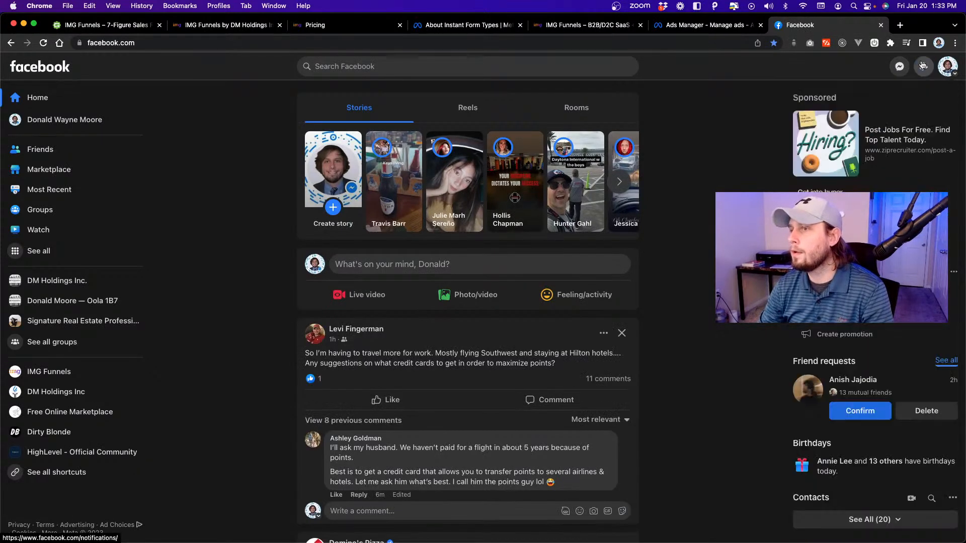
# Return to Ads Manager and resend the mobile ad preview as a Facebook notification.
pyautogui.click(703, 26)
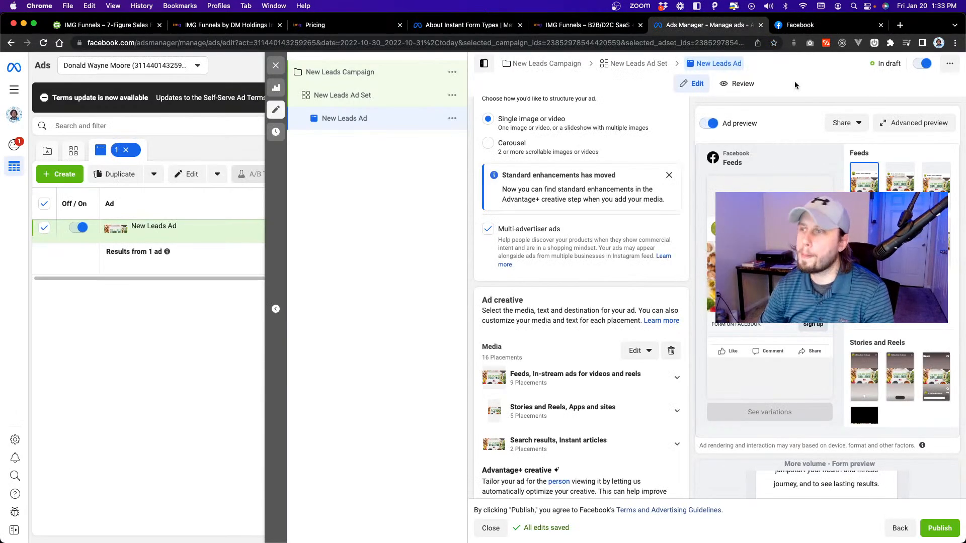
pyautogui.click(843, 122)
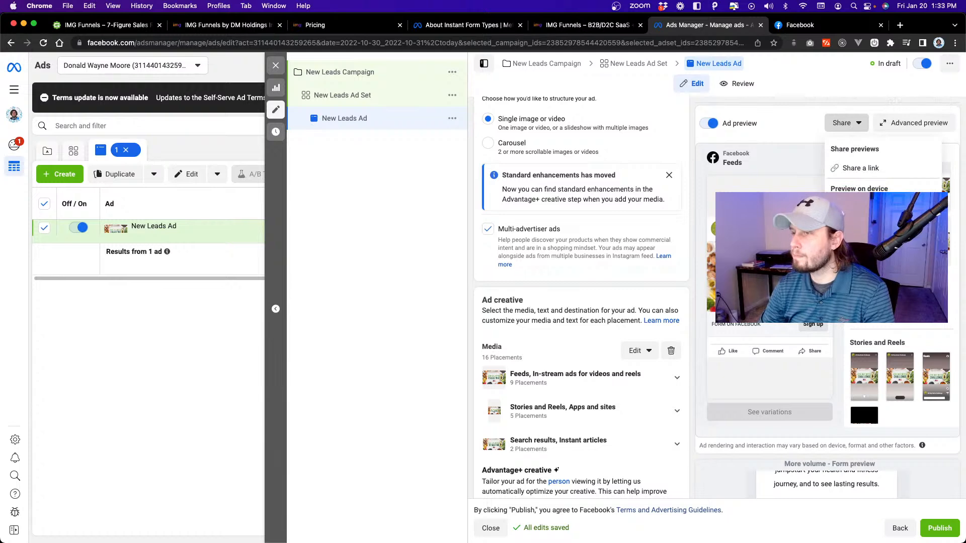
pyautogui.click(866, 207)
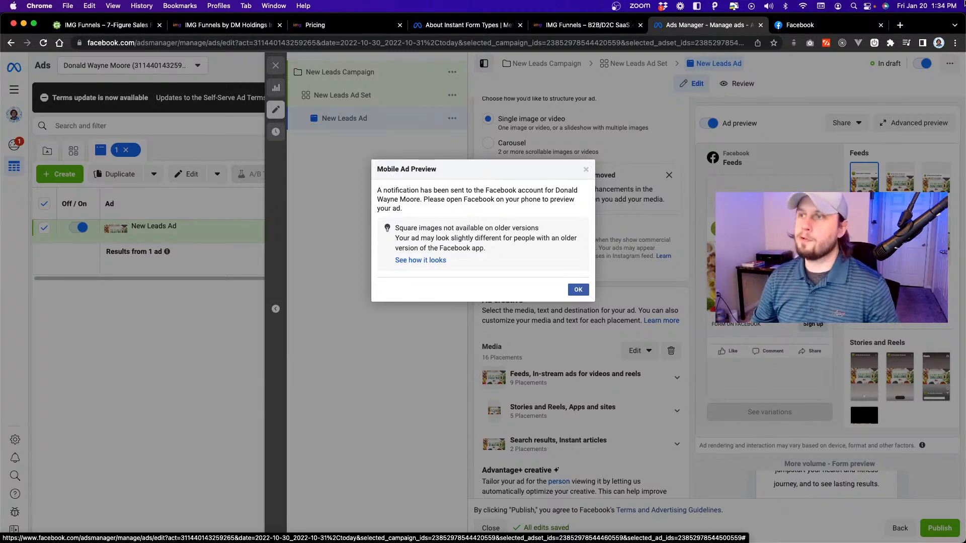
# Check the Facebook notifications for the resent mobile ad preview and close the notifications list.
pyautogui.click(826, 26)
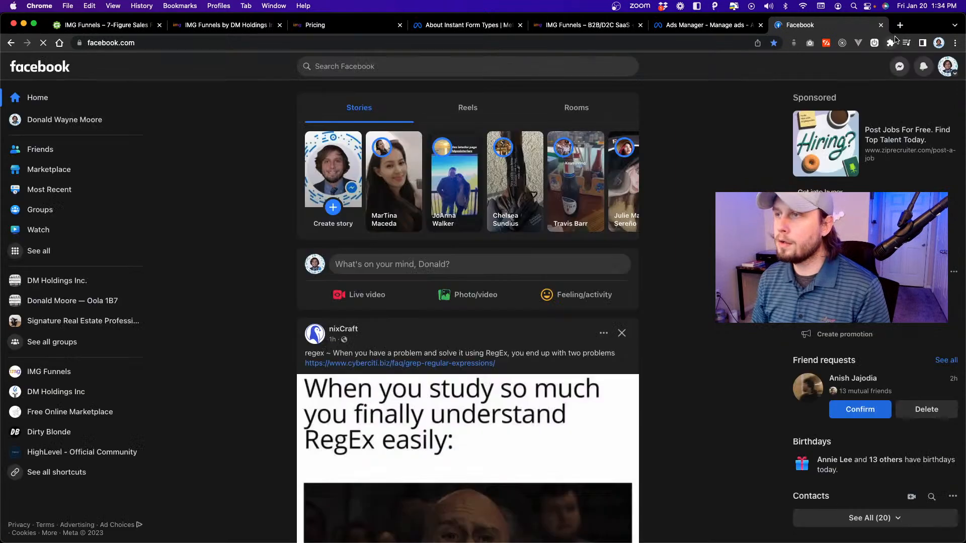
pyautogui.click(925, 66)
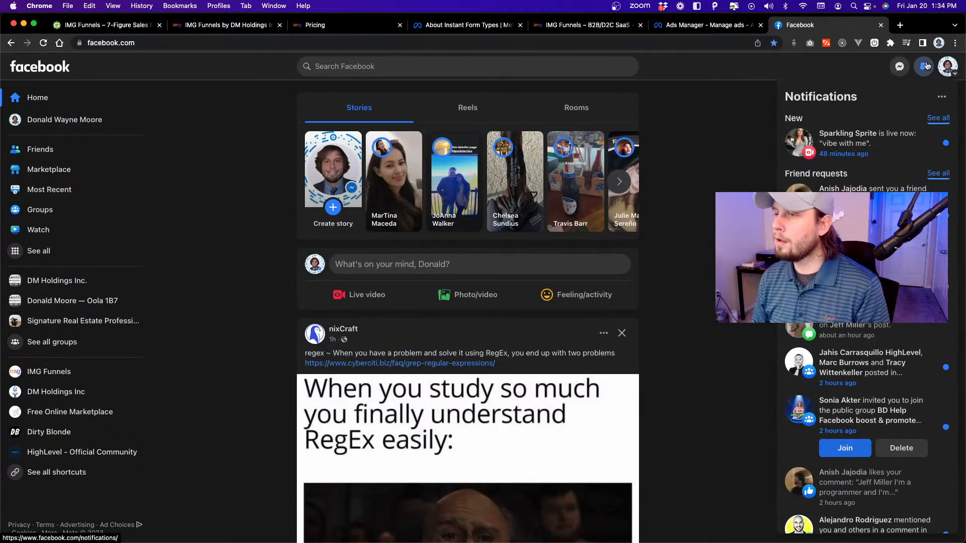
pyautogui.click(926, 66)
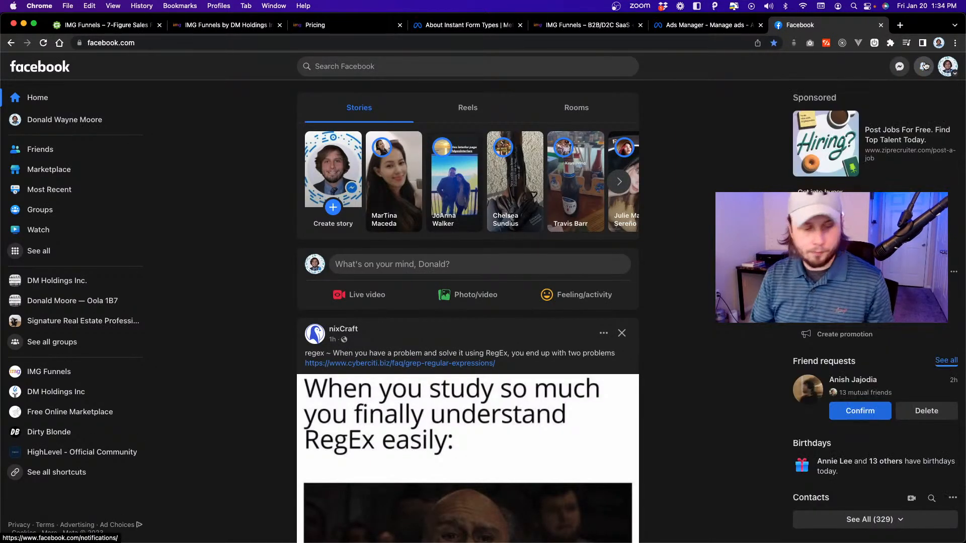
# Switch to OBS and change the live scene to Fullscreen Camera.
pyautogui.press('super+Tab')
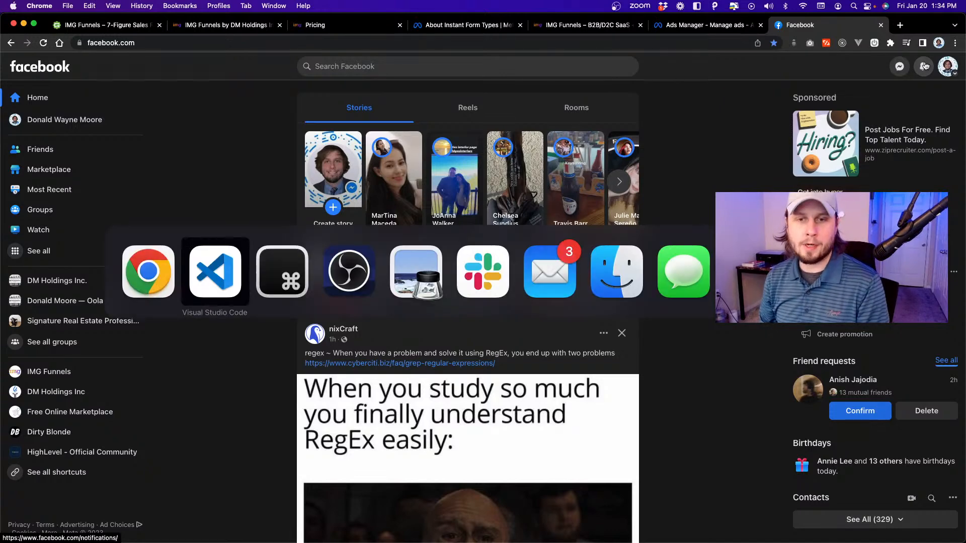
pyautogui.press('super+Tab')
pyautogui.press('super+Tab')
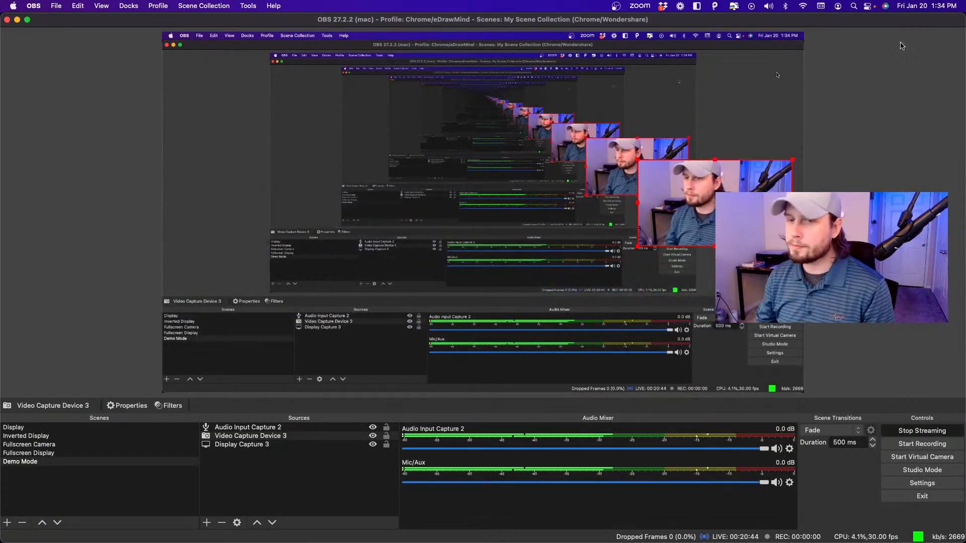
pyautogui.click(37, 445)
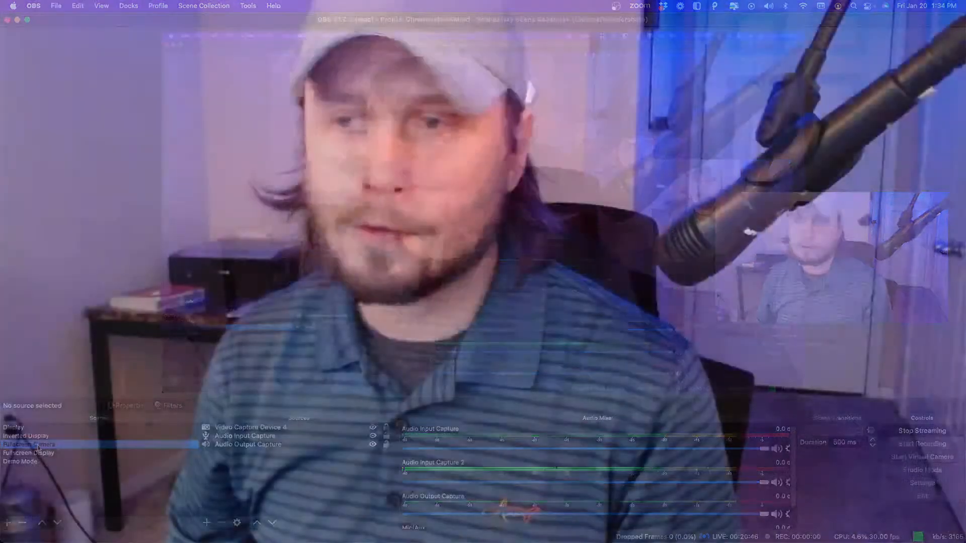